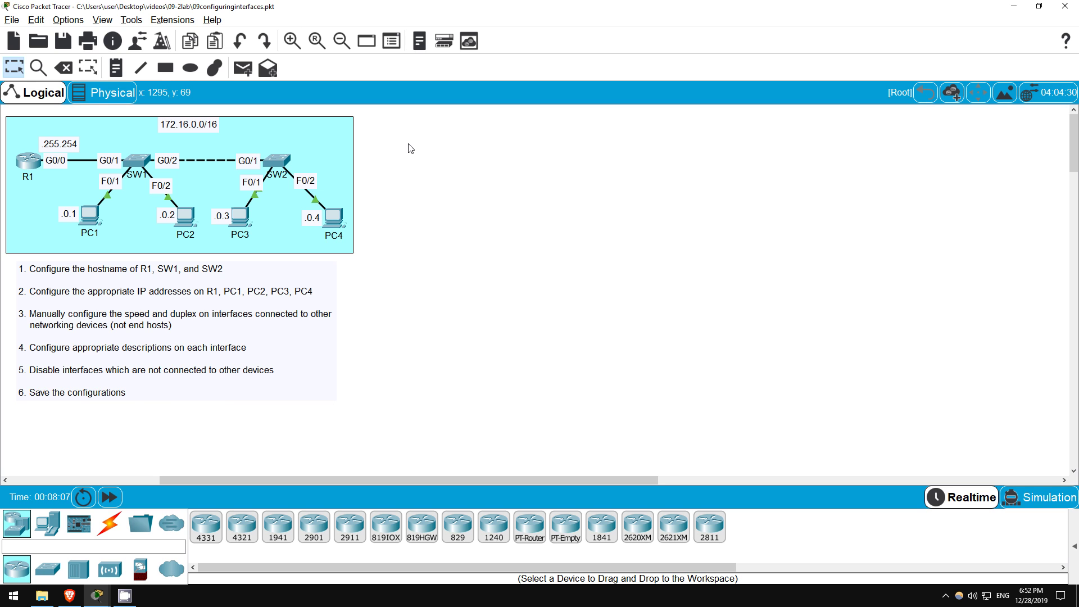
# Step: Open R1's command-line console and start the router session
pyautogui.click(36, 165)
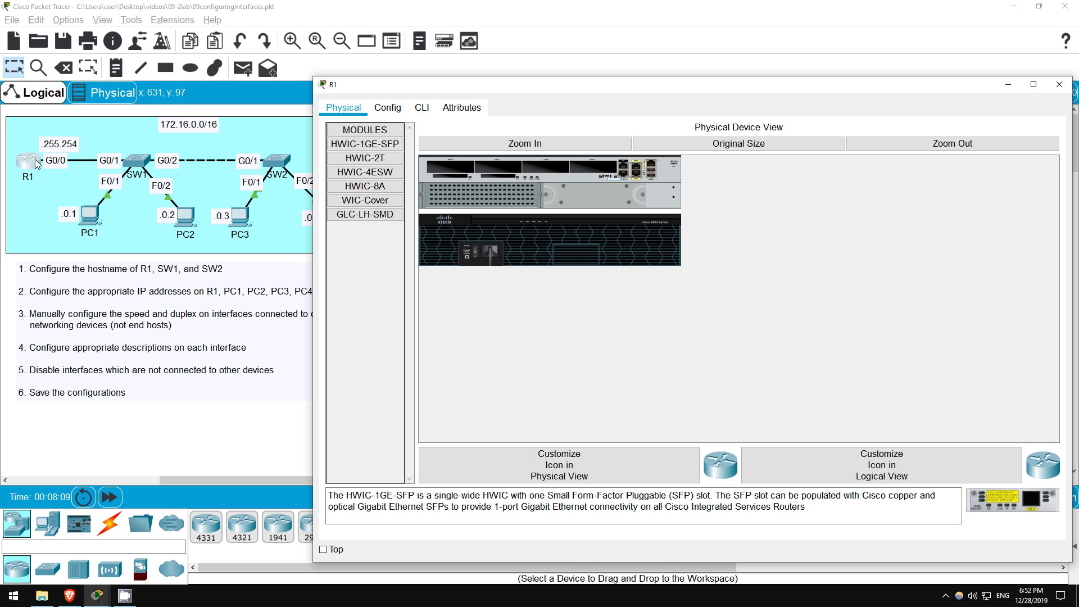
pyautogui.click(429, 107)
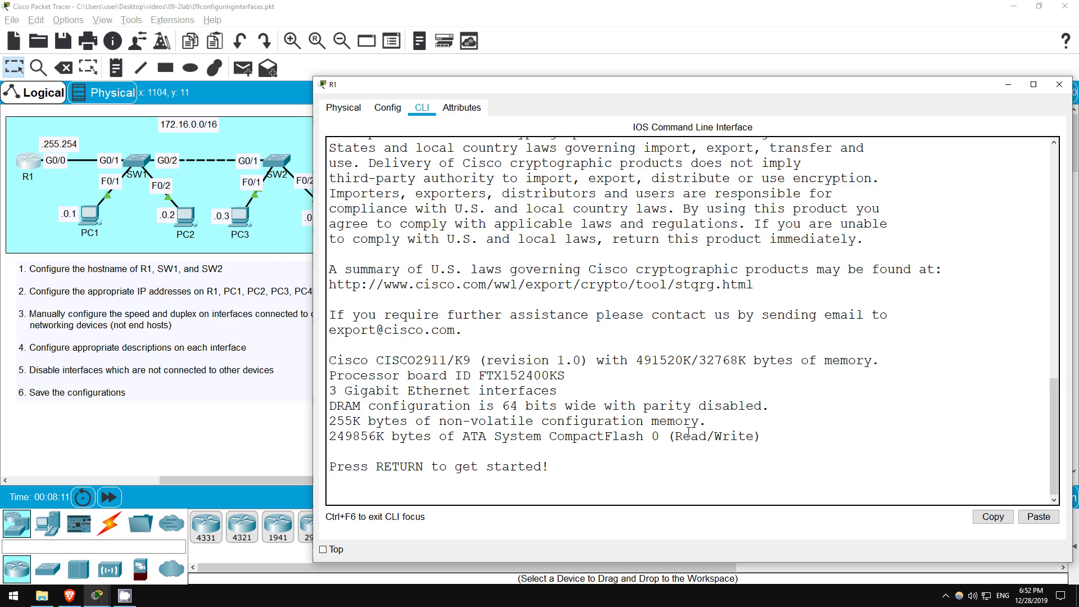
pyautogui.press('Return')
pyautogui.press('Return')
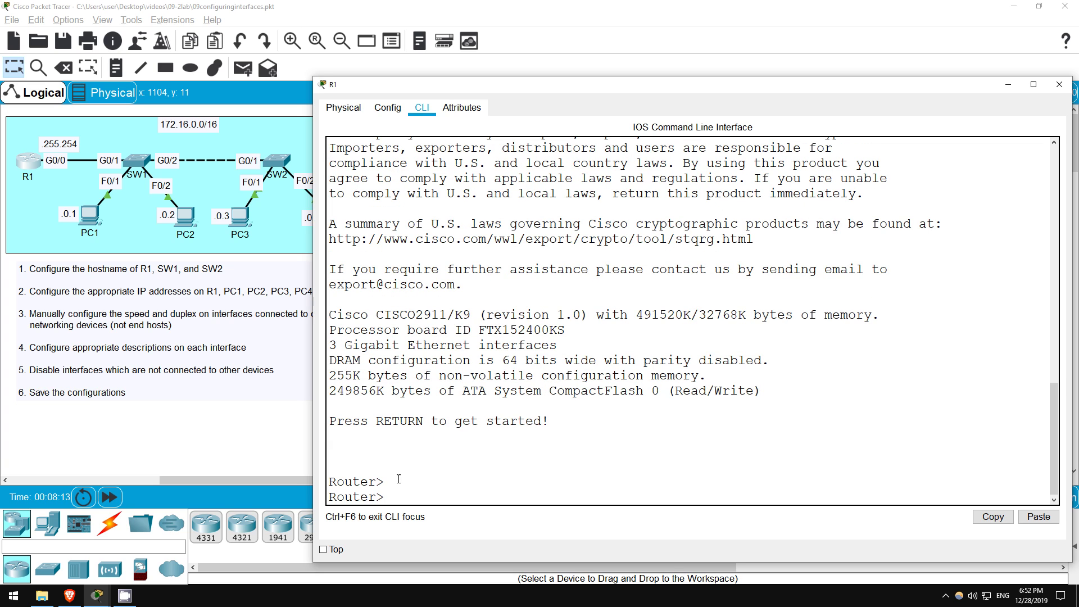
pyautogui.moveTo(329, 497); pyautogui.dragTo(375, 496)
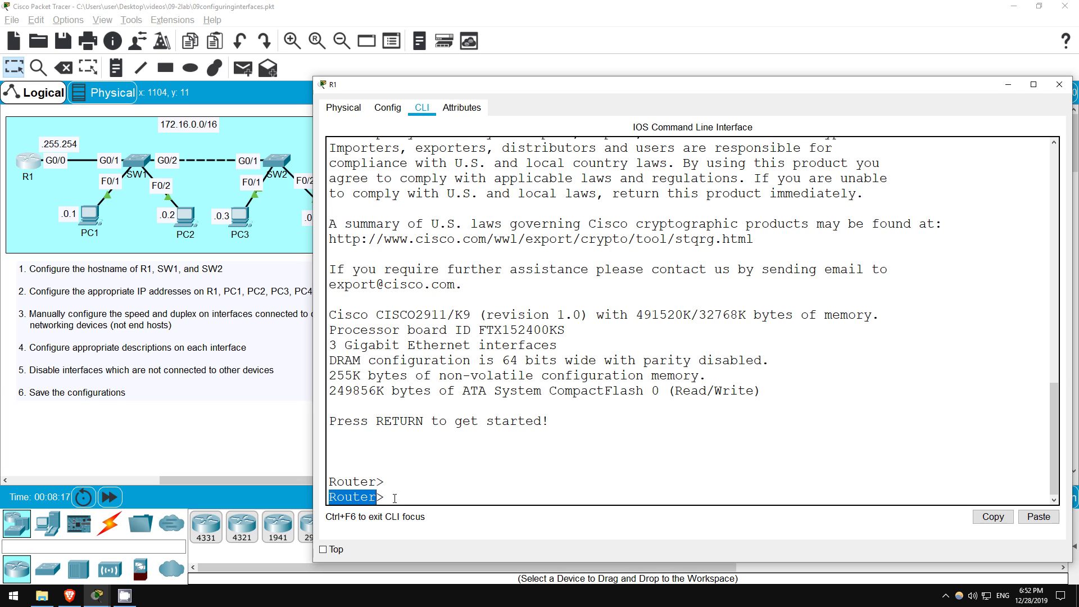
pyautogui.click(395, 499)
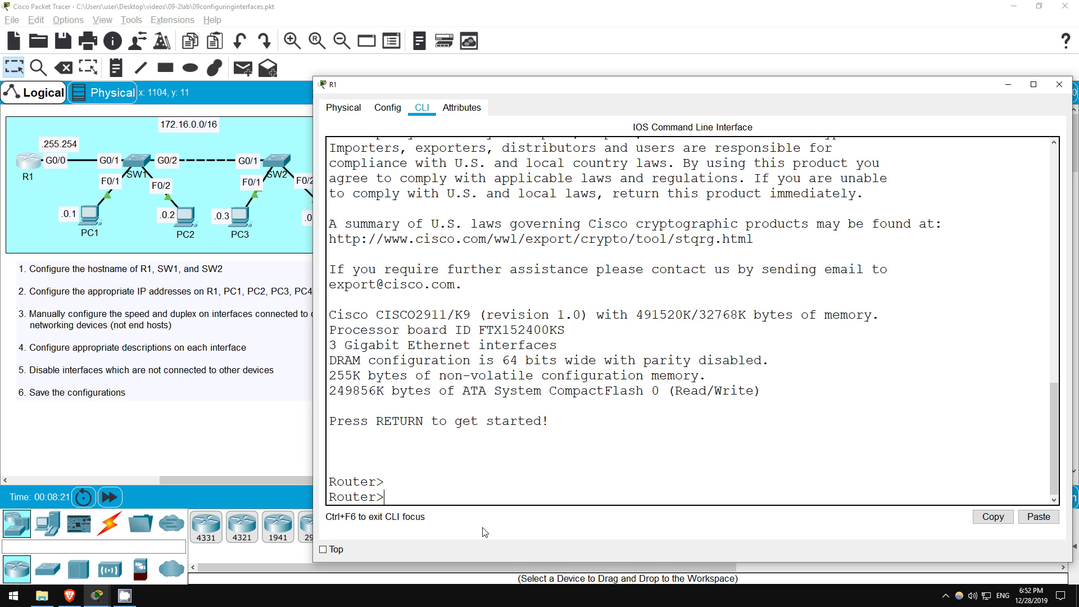
pyautogui.write('en')
# Step: Enter privileged and global configuration mode, then set the hostname to R1
pyautogui.press('Tab')
pyautogui.press('Return')
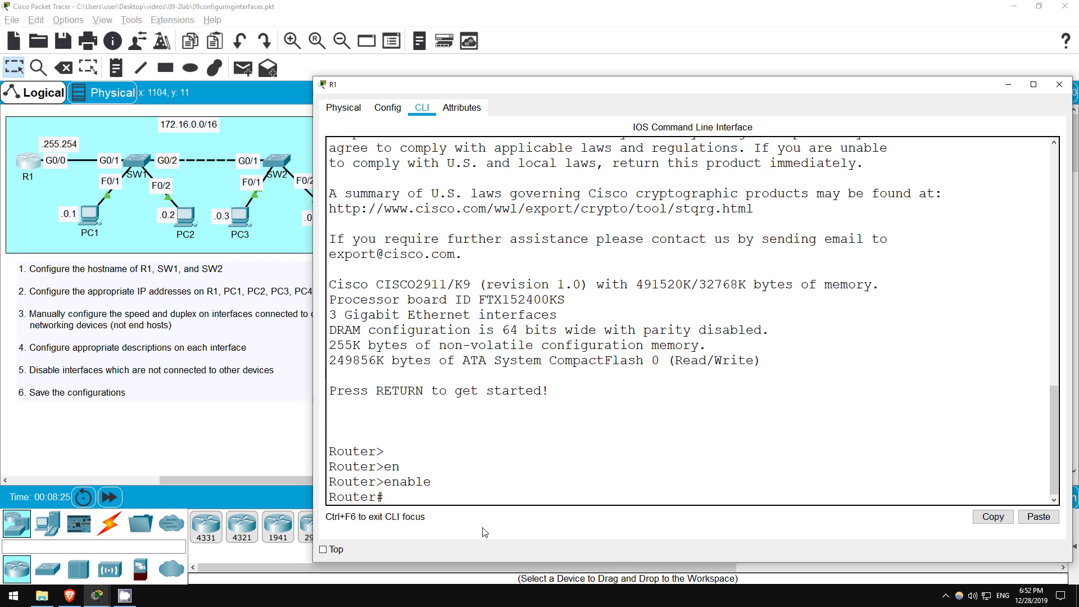
pyautogui.write('conf')
pyautogui.press('Tab')
pyautogui.write('t')
pyautogui.press('Tab')
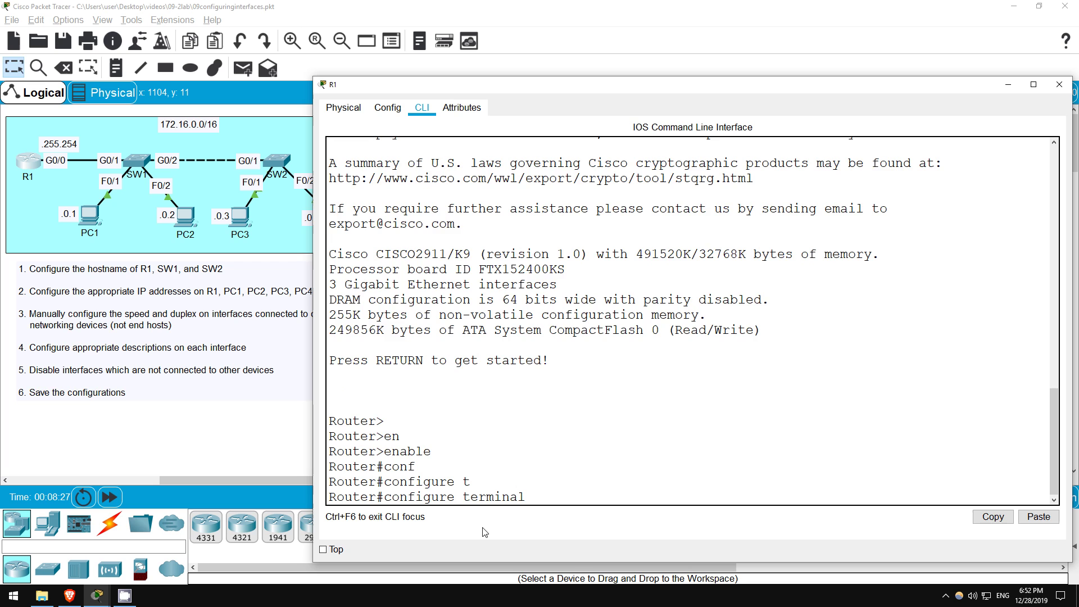
pyautogui.press('Return')
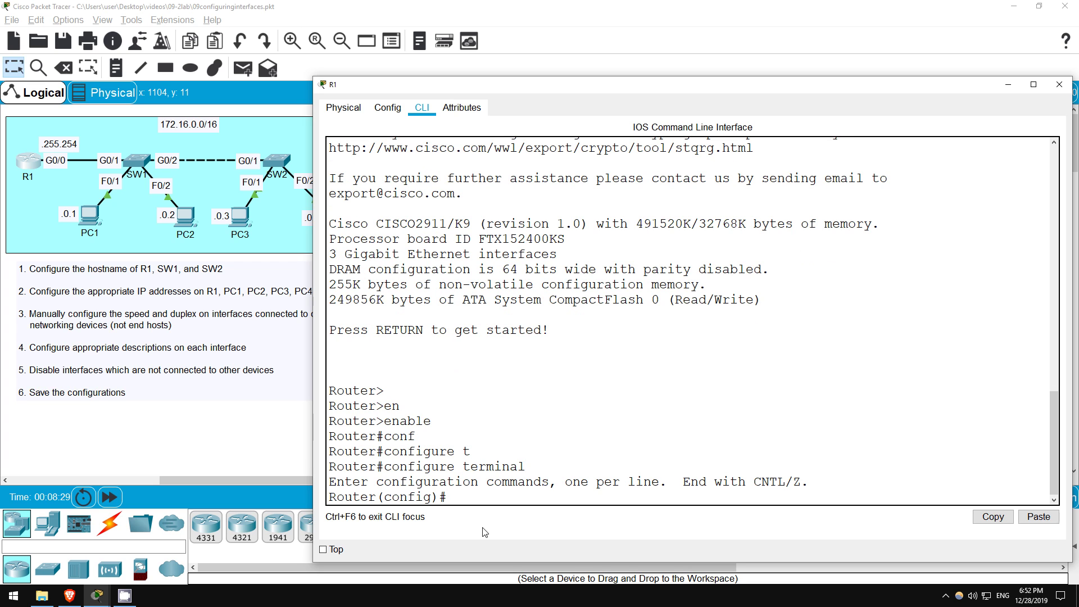
pyautogui.write('host')
pyautogui.press('Tab')
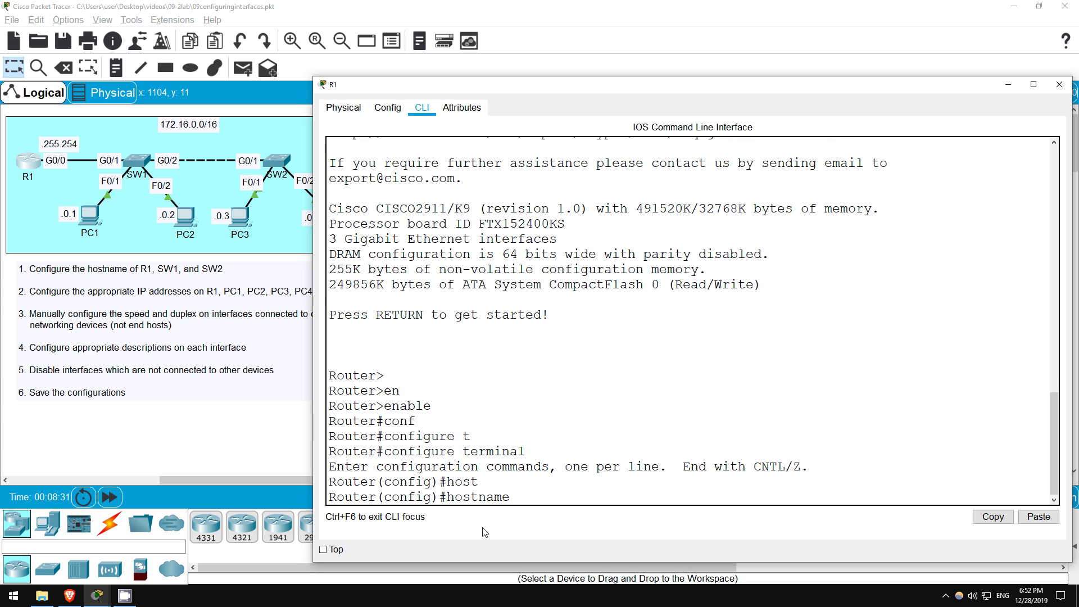
pyautogui.write('R1')
pyautogui.press('Return')
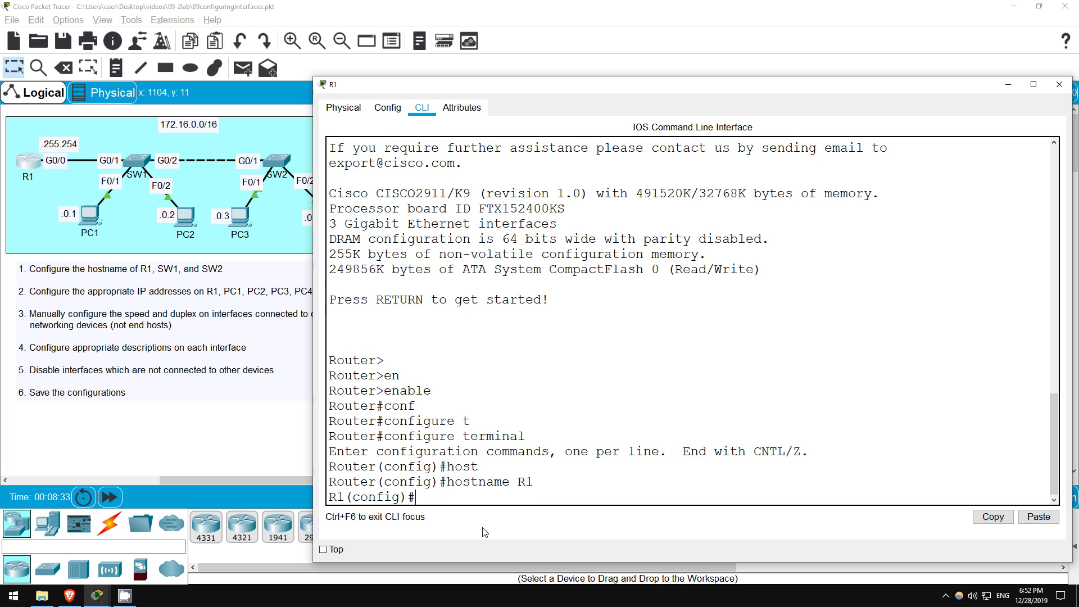
pyautogui.moveTo(330, 497); pyautogui.dragTo(346, 498)
pyautogui.click(487, 493)
pyautogui.write('int')
# Step: Enter interface GigabitEthernet0/0 and run 'do show ip int brief'
pyautogui.press('Return')
pyautogui.write('int g0/0')
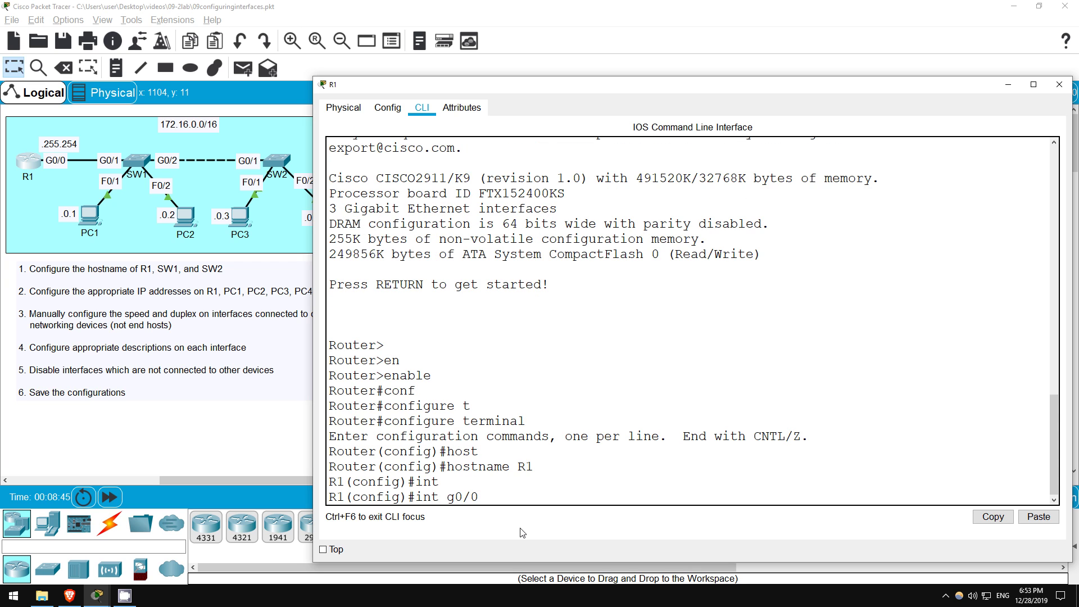
pyautogui.press('Return')
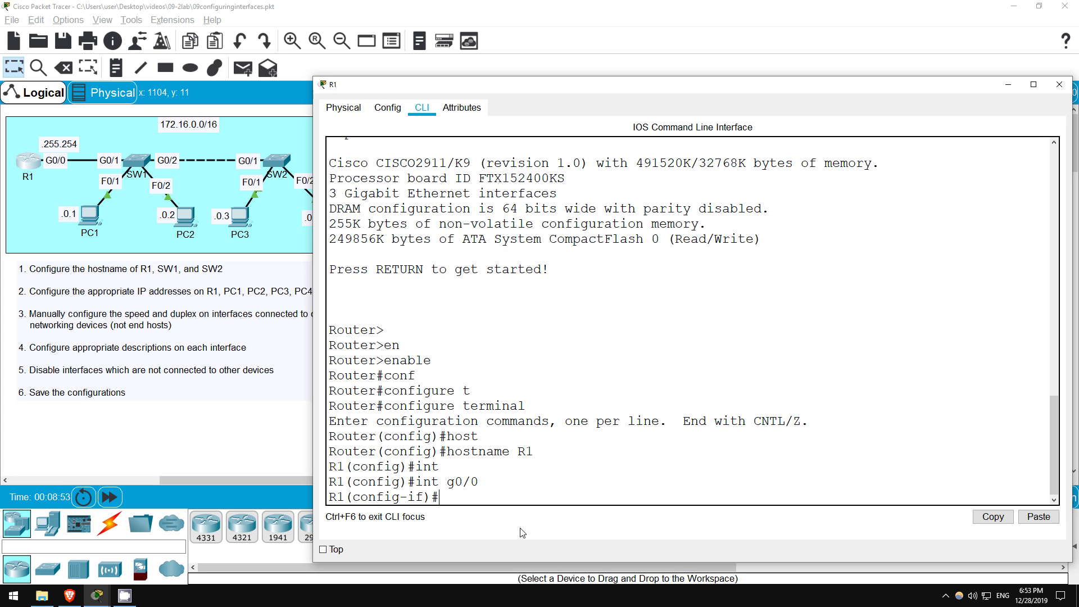
pyautogui.write('do show ')
pyautogui.write('ip int brief')
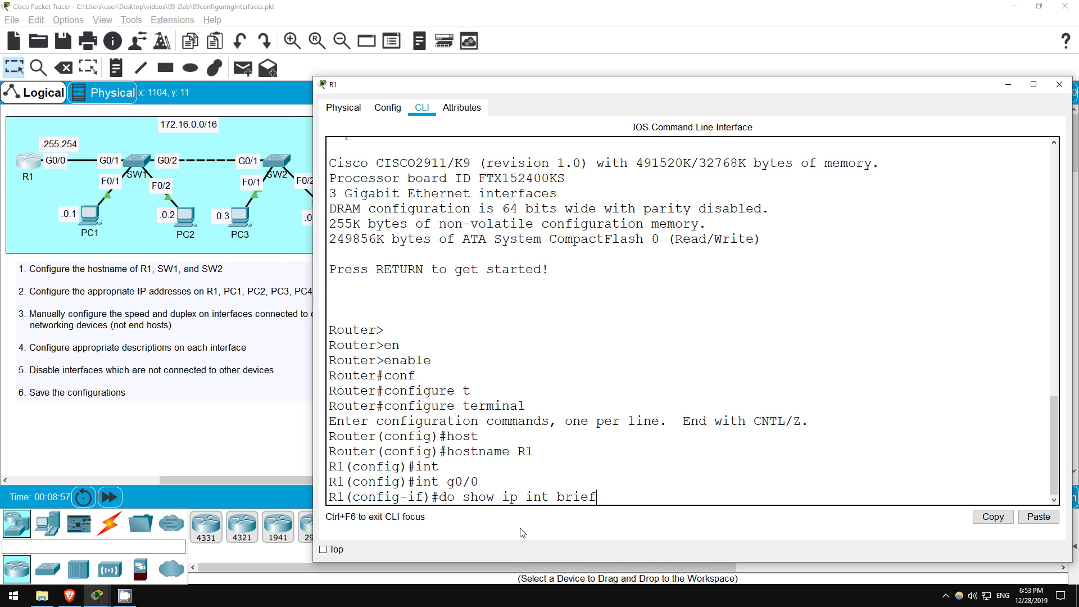
pyautogui.press('Return')
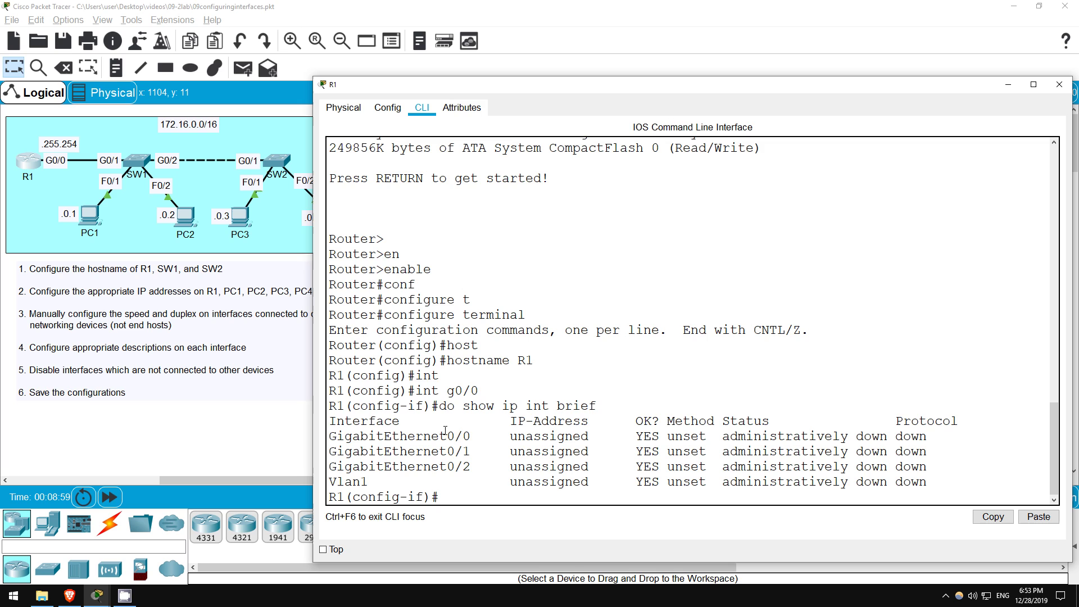
pyautogui.moveTo(439, 405); pyautogui.dragTo(453, 398)
pyautogui.moveTo(331, 405); pyautogui.dragTo(435, 405)
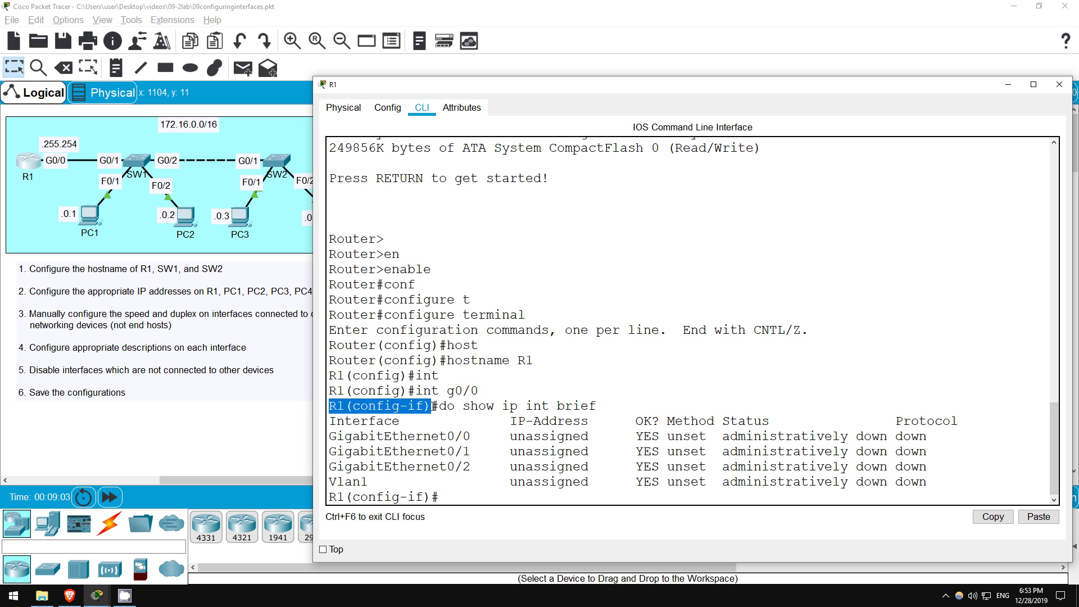
pyautogui.click(435, 407)
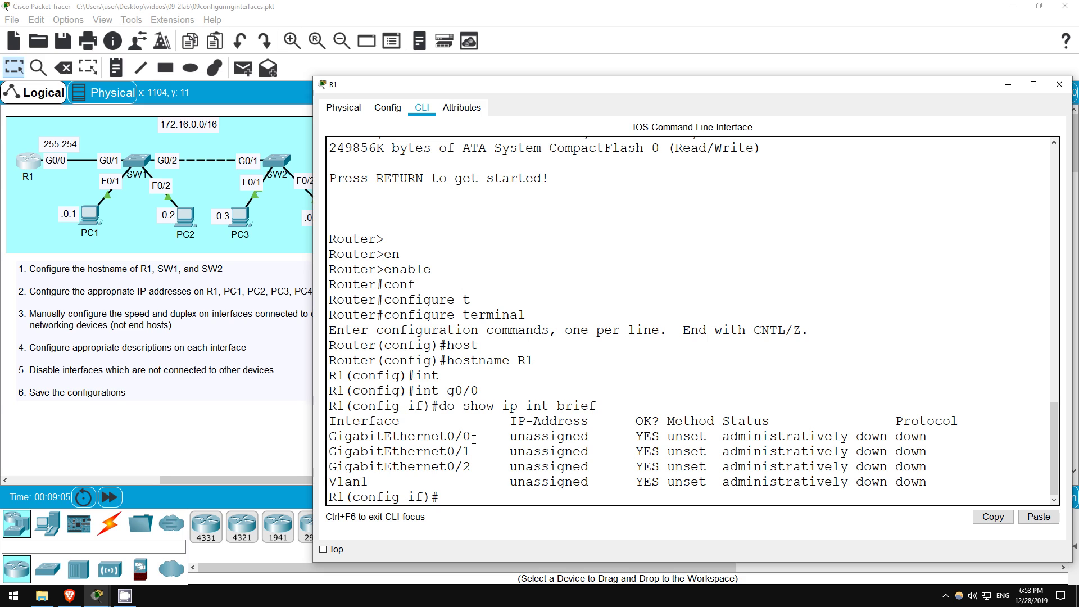
# Step: Review G0/0's listing: IP unassigned, method unset, status administratively down
pyautogui.moveTo(474, 439); pyautogui.dragTo(323, 440)
pyautogui.moveTo(509, 436); pyautogui.dragTo(601, 433)
pyautogui.doubleClick(676, 436)
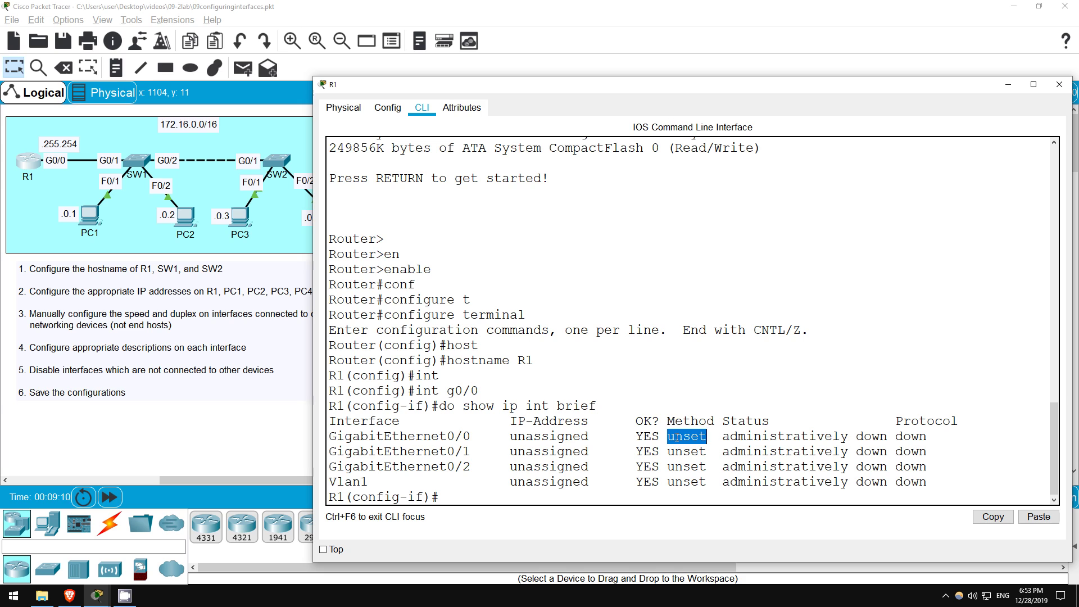
pyautogui.click(715, 437)
pyautogui.moveTo(715, 437); pyautogui.dragTo(887, 437)
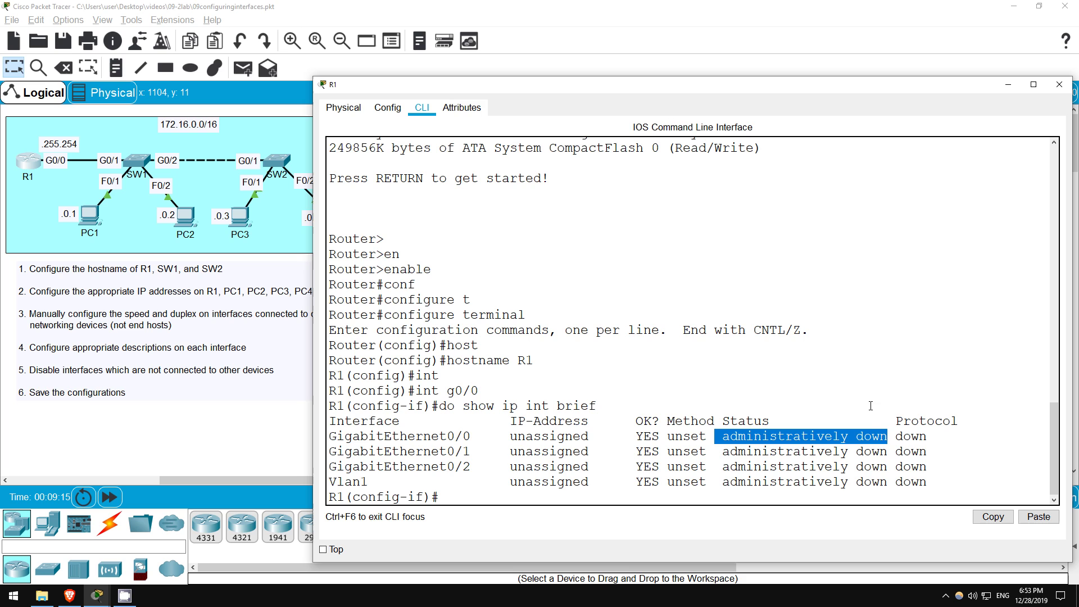
pyautogui.click(776, 500)
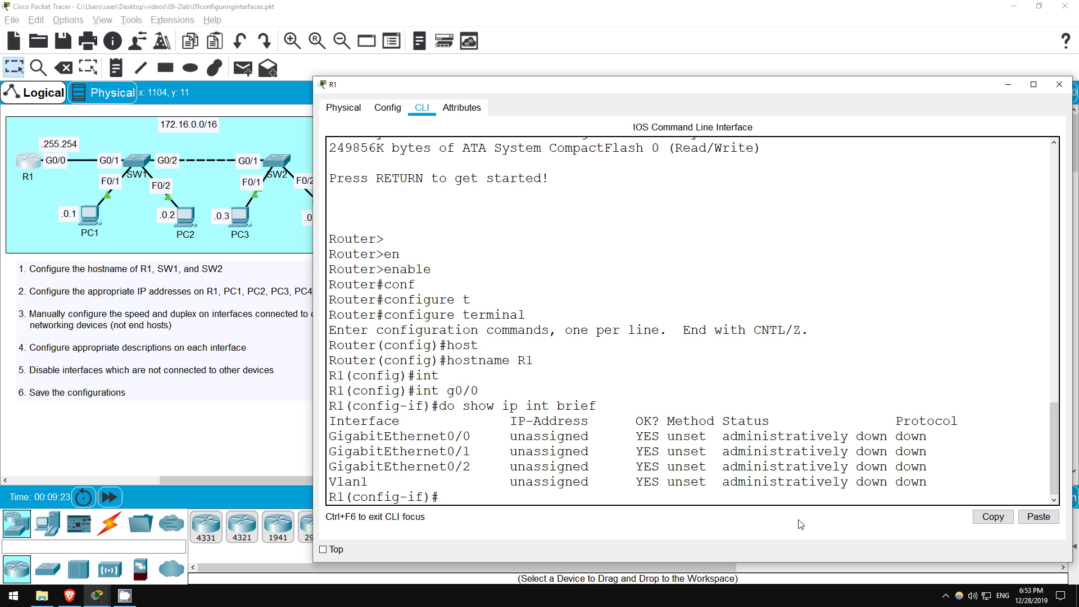
pyautogui.write('ip ')
pyautogui.write('add')
# Step: Assign G0/0 172.16.255.254 255.255.0.0, speed 1000 and full duplex
pyautogui.press('Tab')
pyautogui.write('172.16')
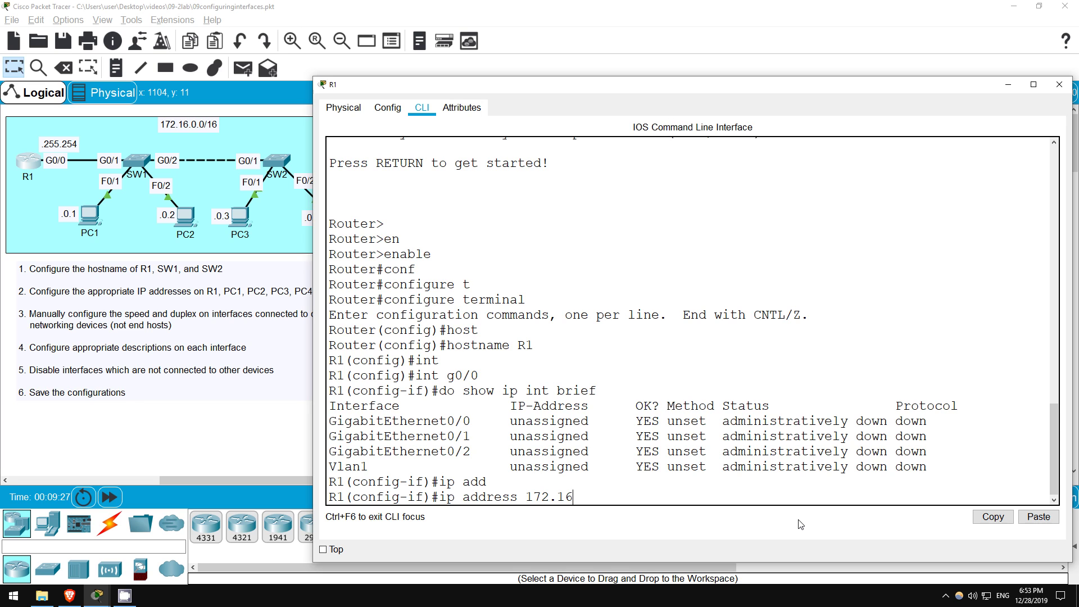
pyautogui.write('.255.254')
pyautogui.write('2')
pyautogui.write('55.255.0.')
pyautogui.write('0')
pyautogui.press('Return')
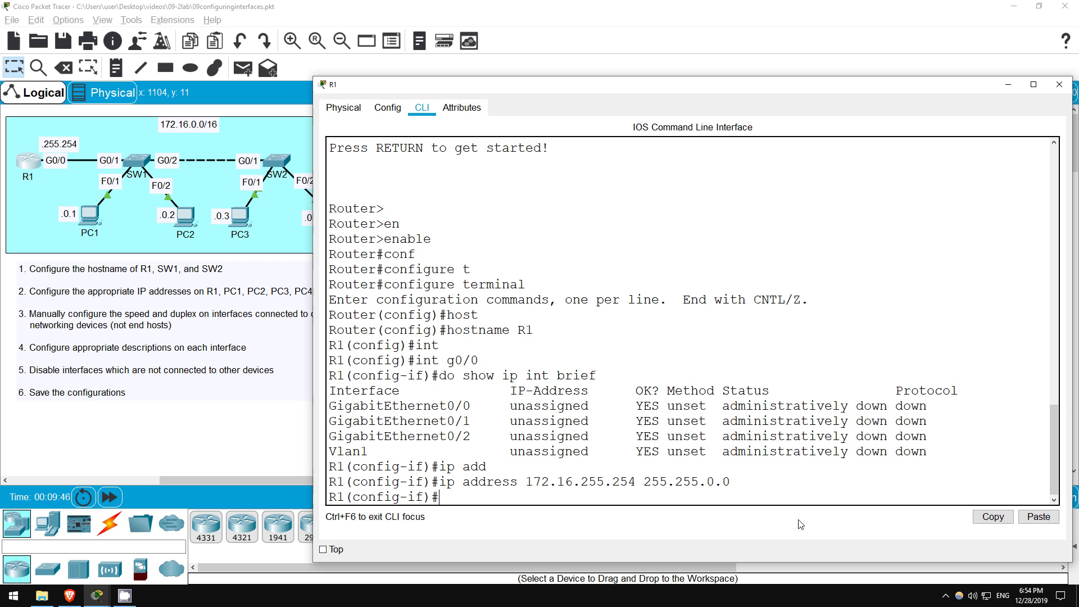
pyautogui.write('speed 10')
pyautogui.write('00')
pyautogui.press('Return')
pyautogui.write('du')
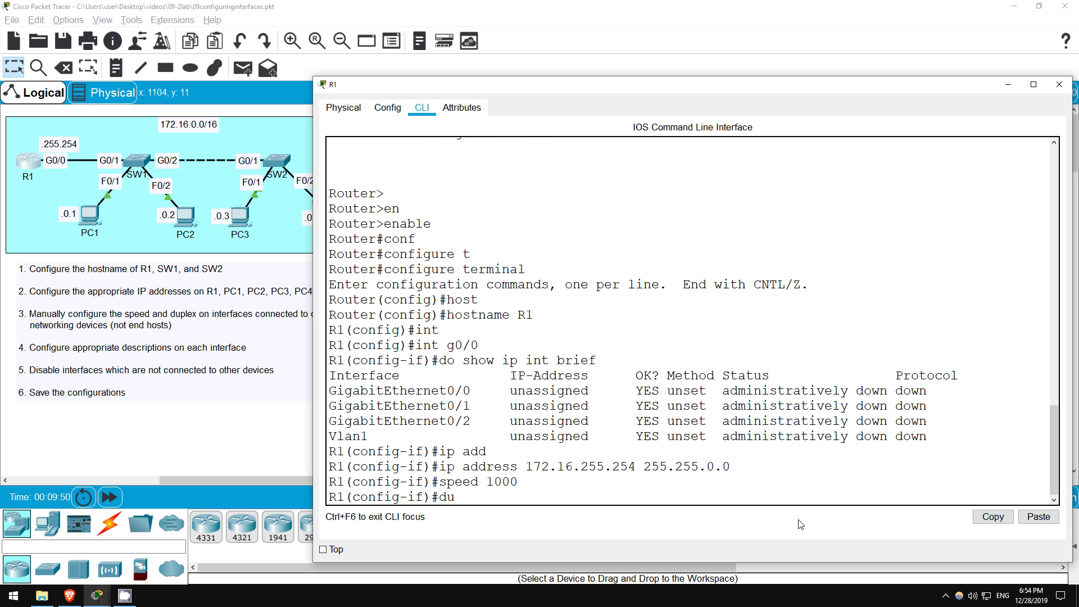
pyautogui.write('plex')
pyautogui.write(' full')
pyautogui.press('Return')
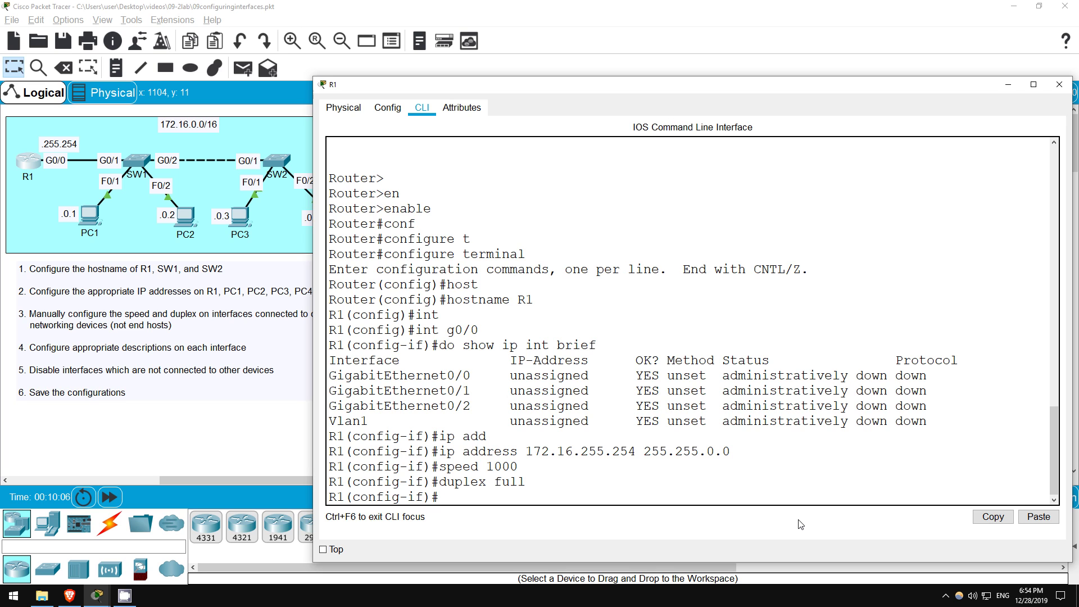
pyautogui.write('desc')
# Step: Give G0/0 the description '## to SW1 ##' and enable it with no shutdown
pyautogui.press('Tab')
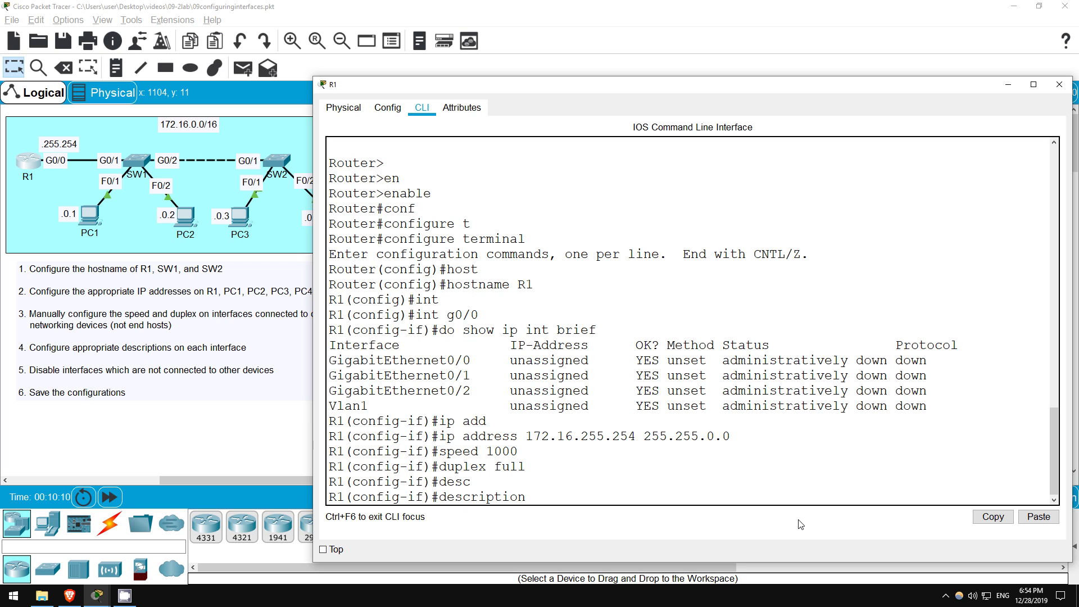
pyautogui.write('## to')
pyautogui.write(' SW1 ##')
pyautogui.press('Return')
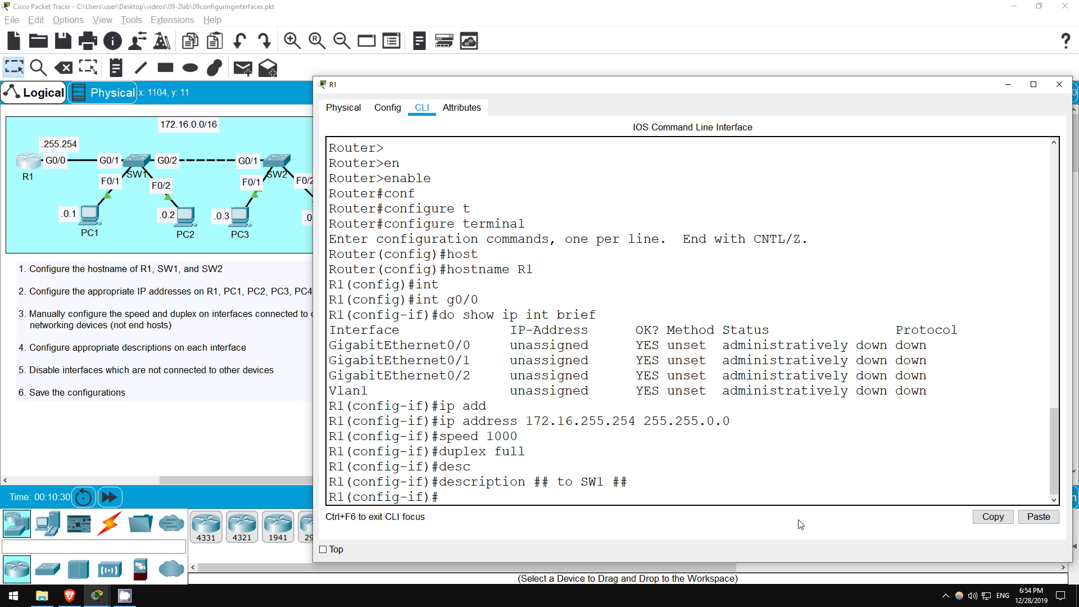
pyautogui.write('n')
pyautogui.write('o shut')
pyautogui.press('Tab')
pyautogui.press('Return')
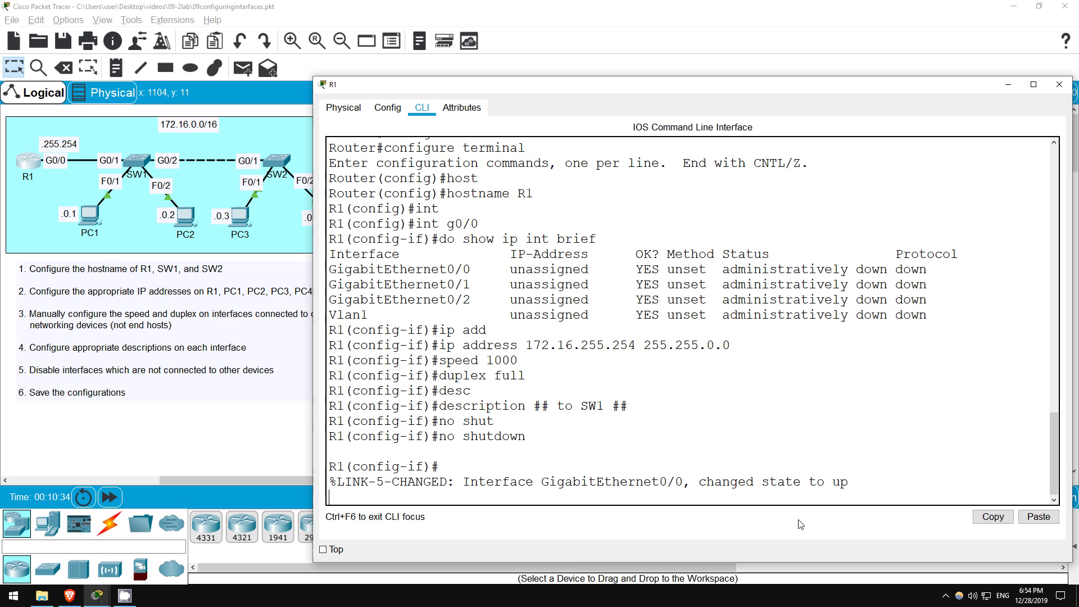
pyautogui.press('Return')
pyautogui.press('Return')
pyautogui.press('Return')
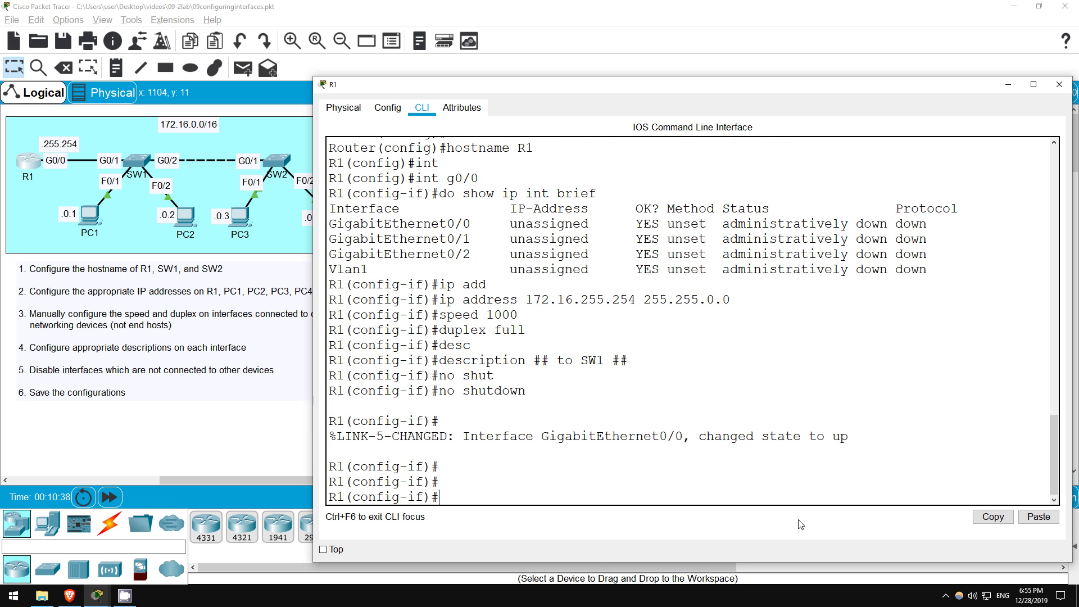
pyautogui.write('do sh ')
pyautogui.write('ip int br')
# Step: Run 'do sh ip int br' and check G0/0: 172.16.255.254, manual, up, protocol down
pyautogui.press('Return')
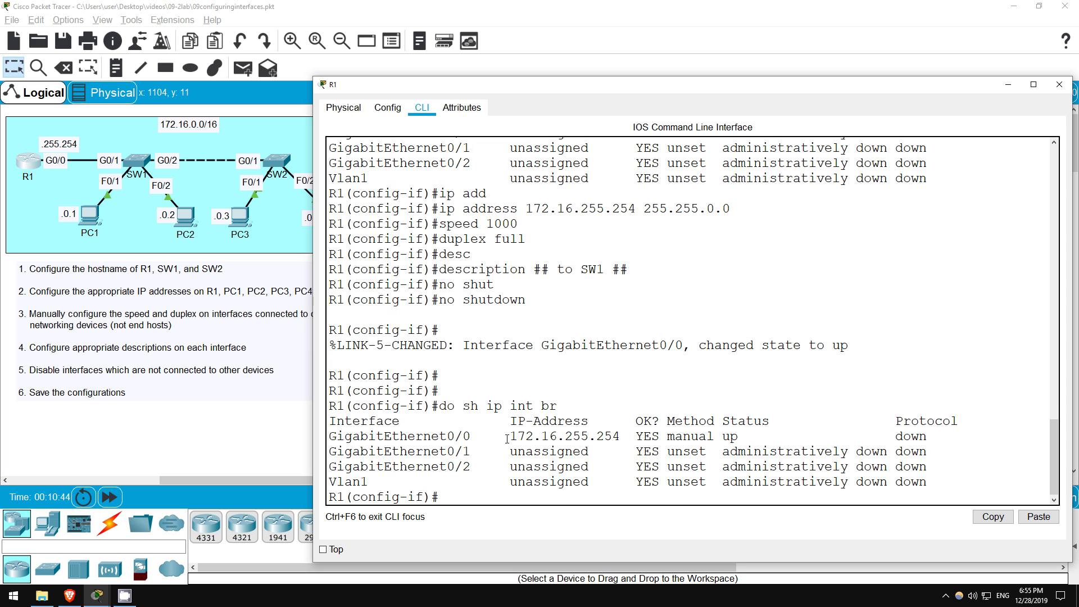
pyautogui.moveTo(508, 438); pyautogui.dragTo(740, 435)
pyautogui.click(656, 437)
pyautogui.click(724, 437)
pyautogui.click(862, 429)
pyautogui.moveTo(887, 436); pyautogui.dragTo(944, 437)
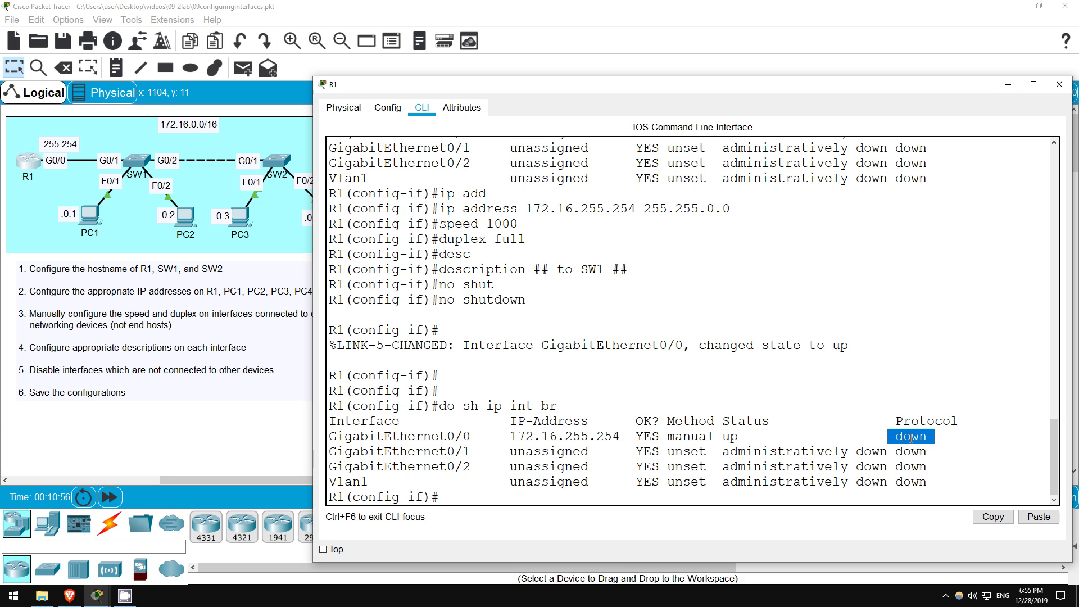
pyautogui.click(537, 503)
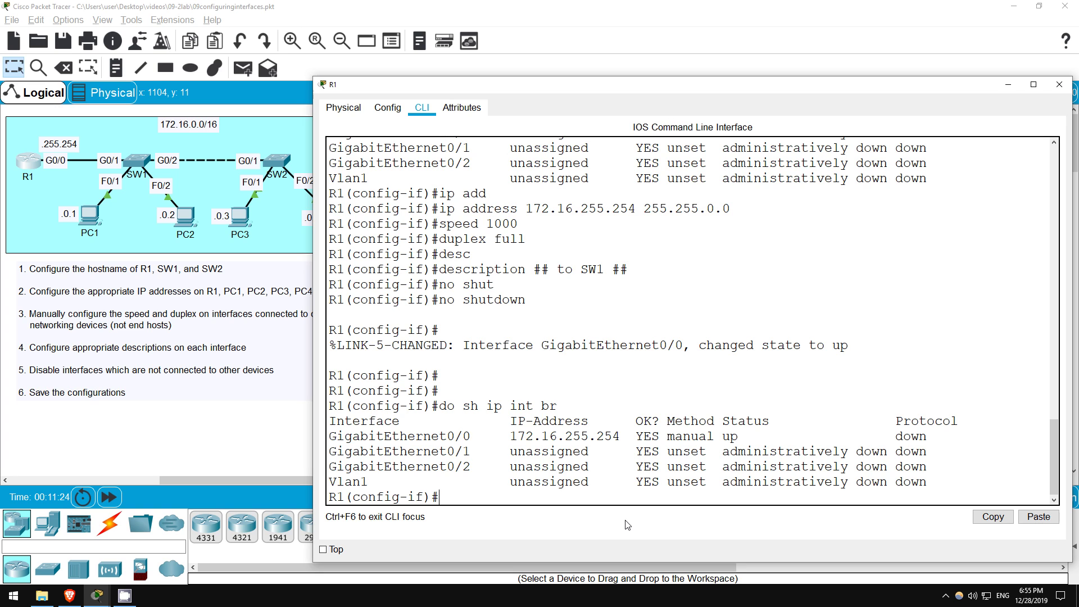
pyautogui.write('int ran')
pyautogui.write('ge g')
pyautogui.write('0/2')
# Step: Select interface range G0/1 - 2 and describe them as '## not in use ##'
pyautogui.press('BackSpace')
pyautogui.write('1 - ')
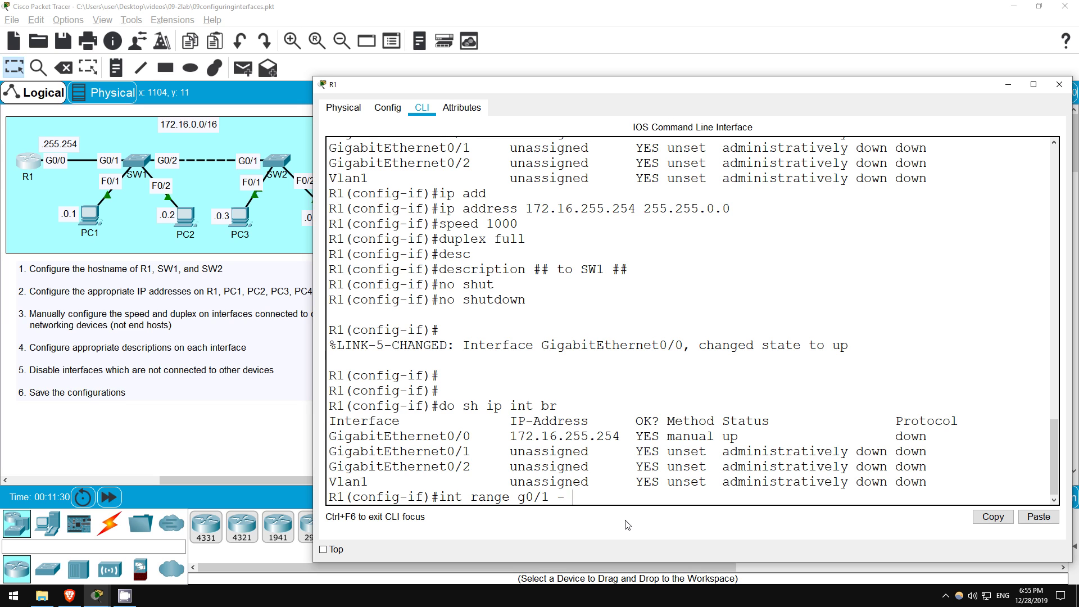
pyautogui.write('2')
pyautogui.press('Return')
pyautogui.write('desc')
pyautogui.press('Tab')
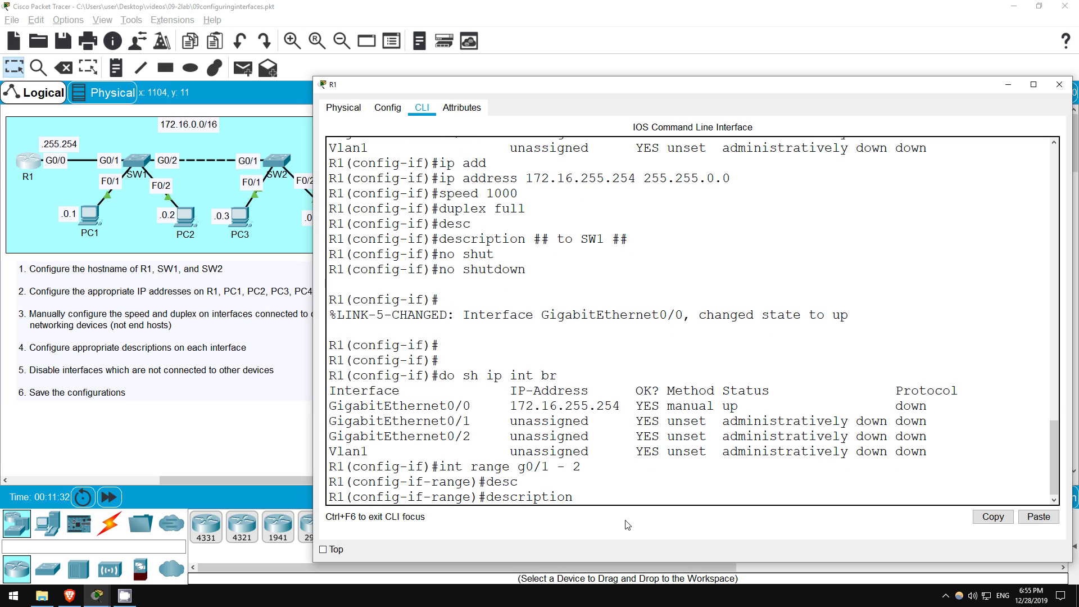
pyautogui.write('## not in use')
pyautogui.write(' ##')
pyautogui.press('Return')
pyautogui.press('Return')
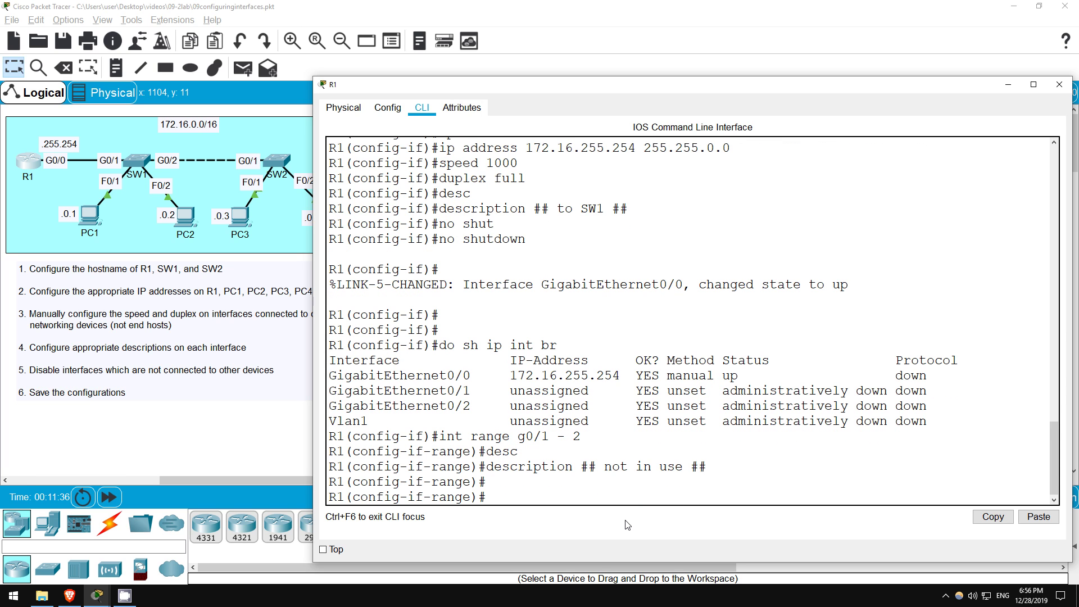
pyautogui.write('do sh run')
pyautogui.press('Return')
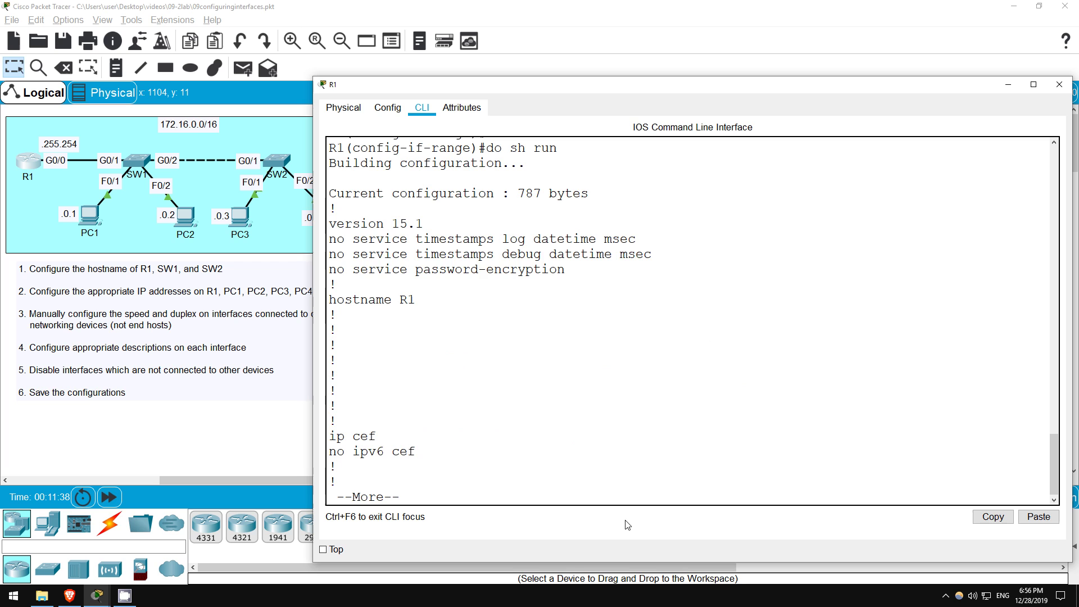
# Step: Review R1's running config, noting the three interface sections and G0/0's address, duplex and speed
pyautogui.press('space')
pyautogui.press('space')
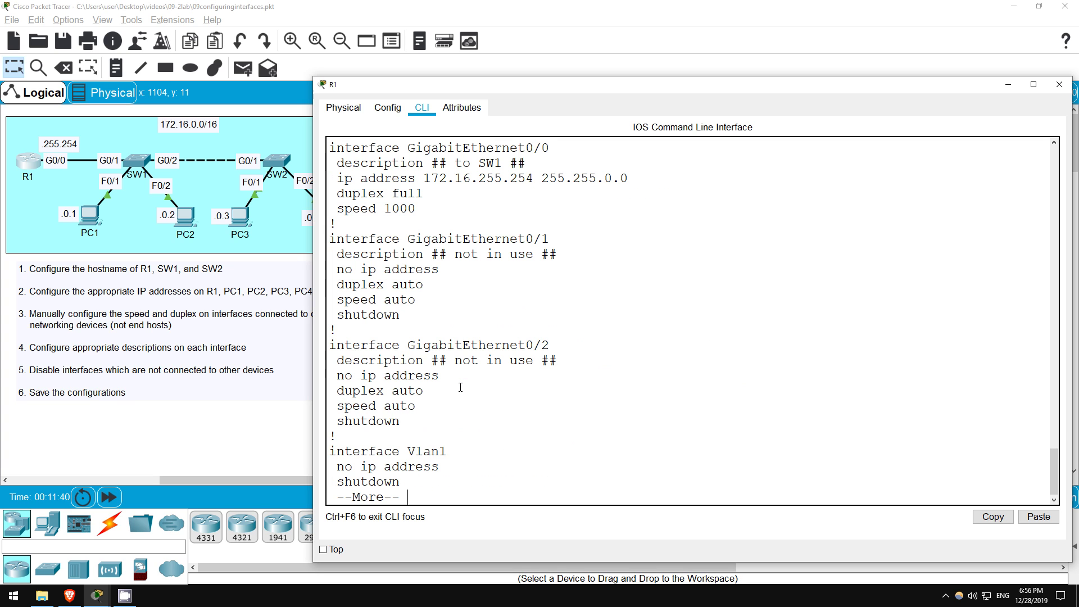
pyautogui.moveTo(434, 424); pyautogui.dragTo(316, 153)
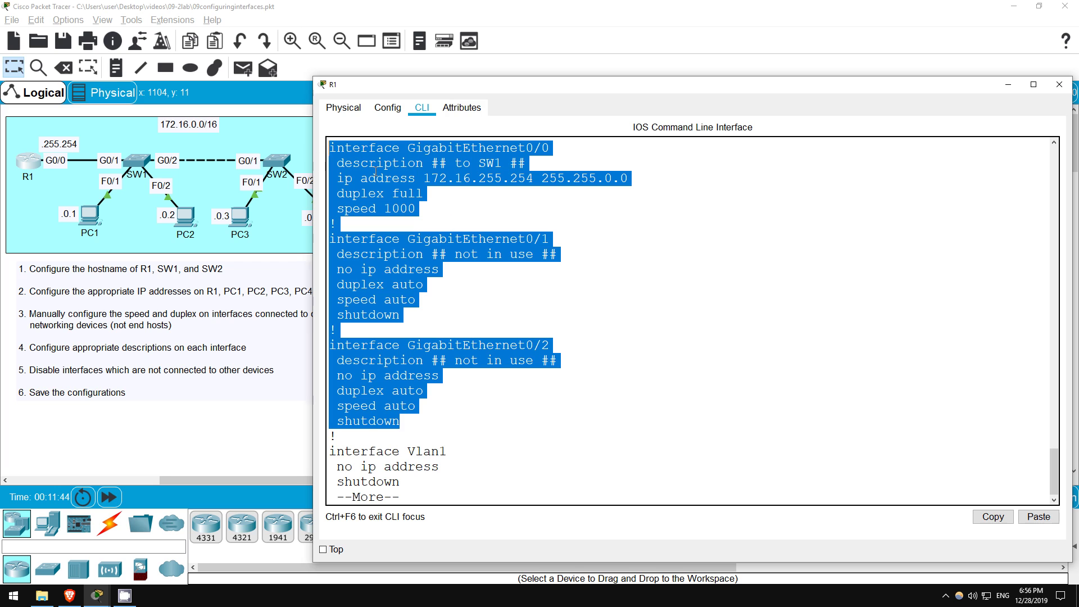
pyautogui.click(389, 184)
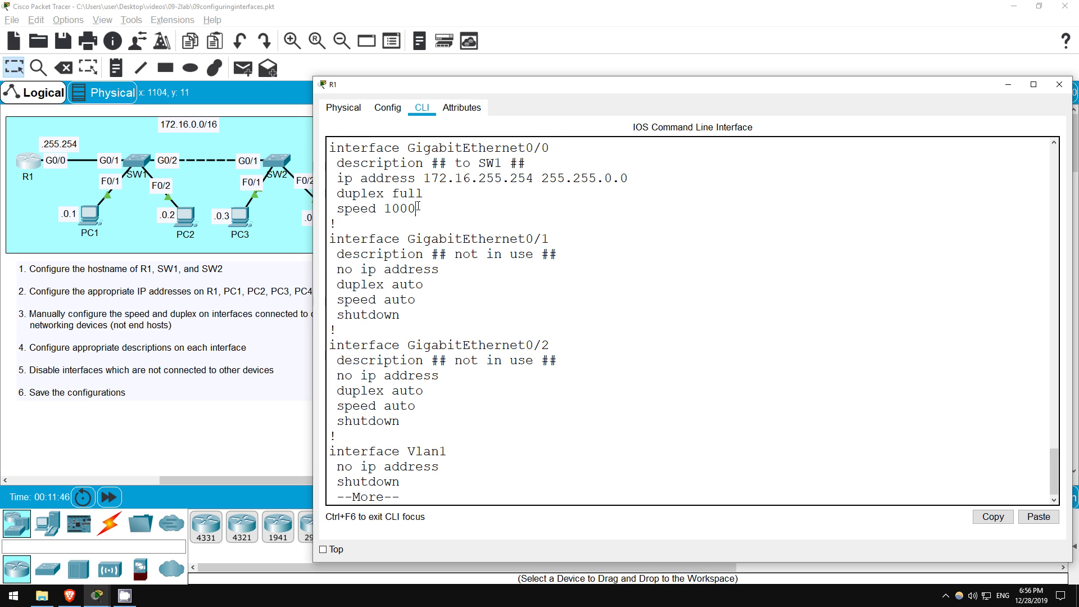
pyautogui.moveTo(418, 208); pyautogui.dragTo(332, 178)
pyautogui.click(542, 207)
# Step: Page through the rest of the config and exit to the R1# prompt with end
pyautogui.press('space')
pyautogui.write('end')
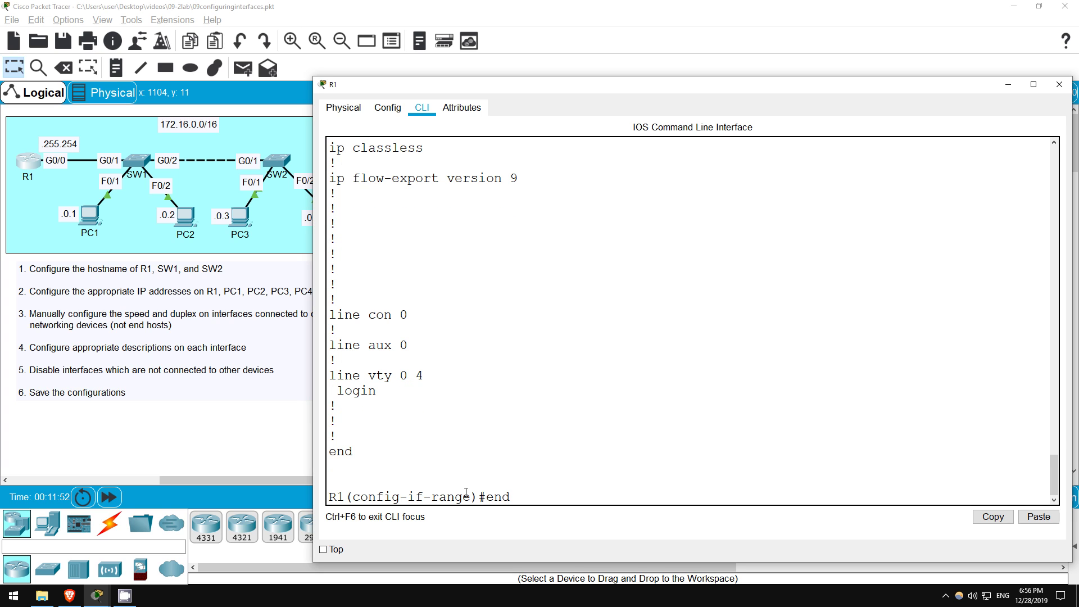
pyautogui.press('Return')
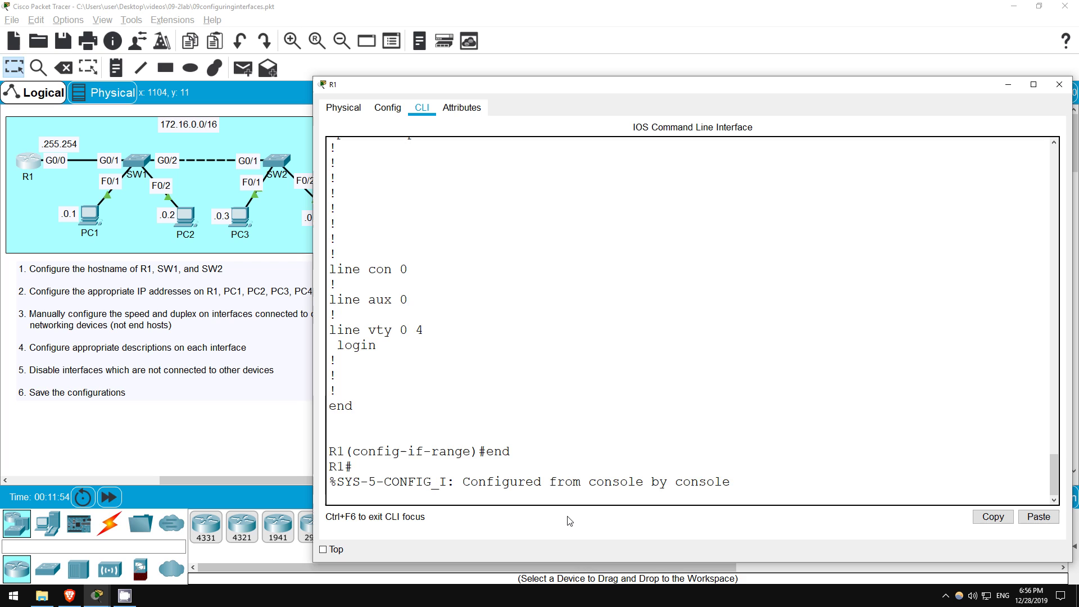
pyautogui.press('Return')
pyautogui.press('Return')
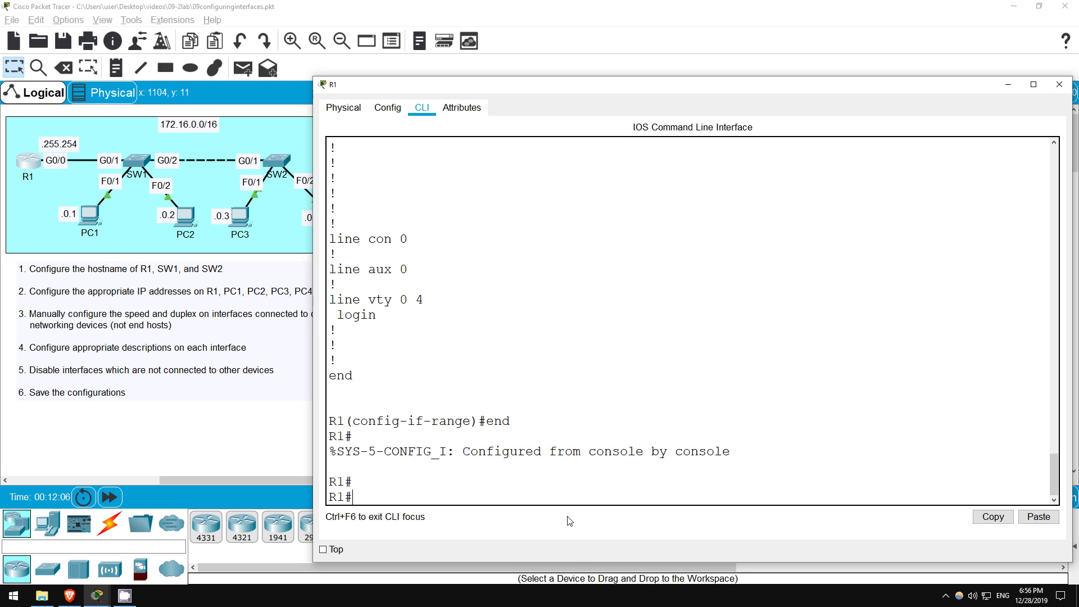
pyautogui.write('copy run')
# Step: Save R1's running-config to startup-config with the default file name
pyautogui.press('Tab')
pyautogui.write('st')
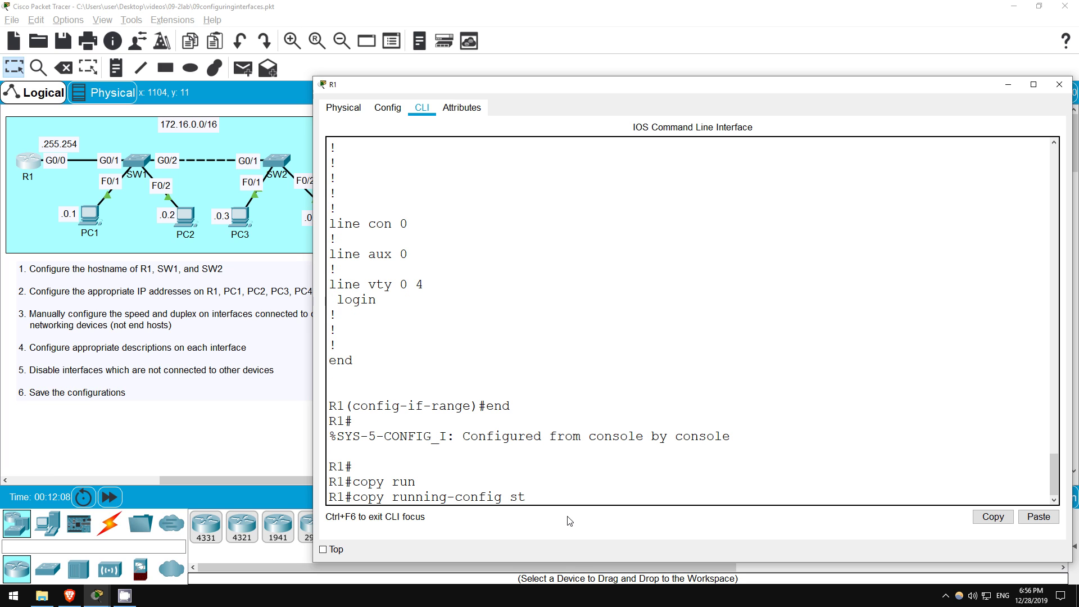
pyautogui.write('art')
pyautogui.press('Tab')
pyautogui.press('Return')
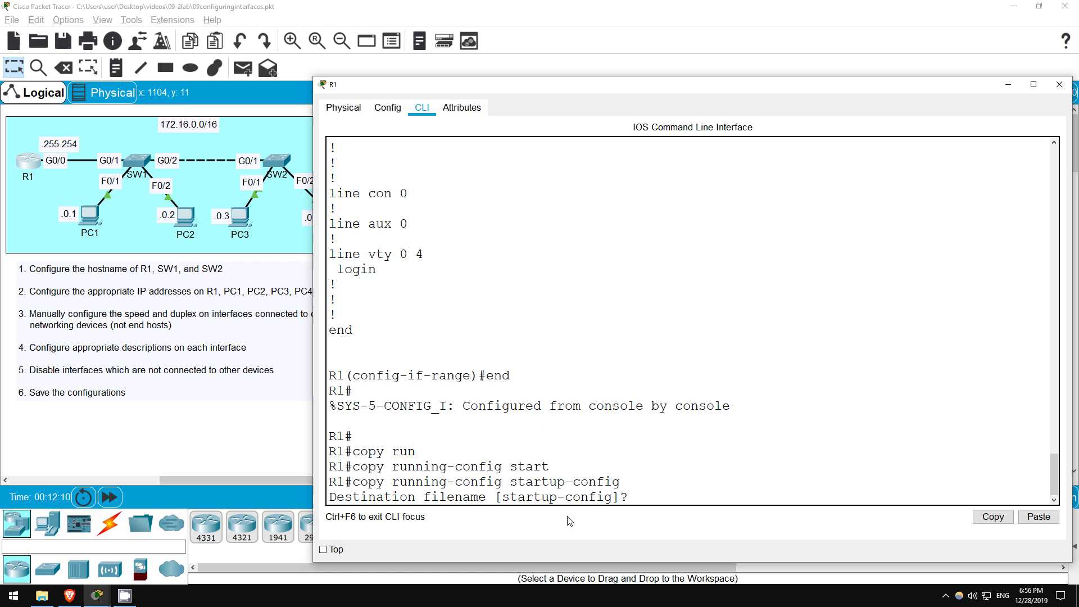
pyautogui.press('Return')
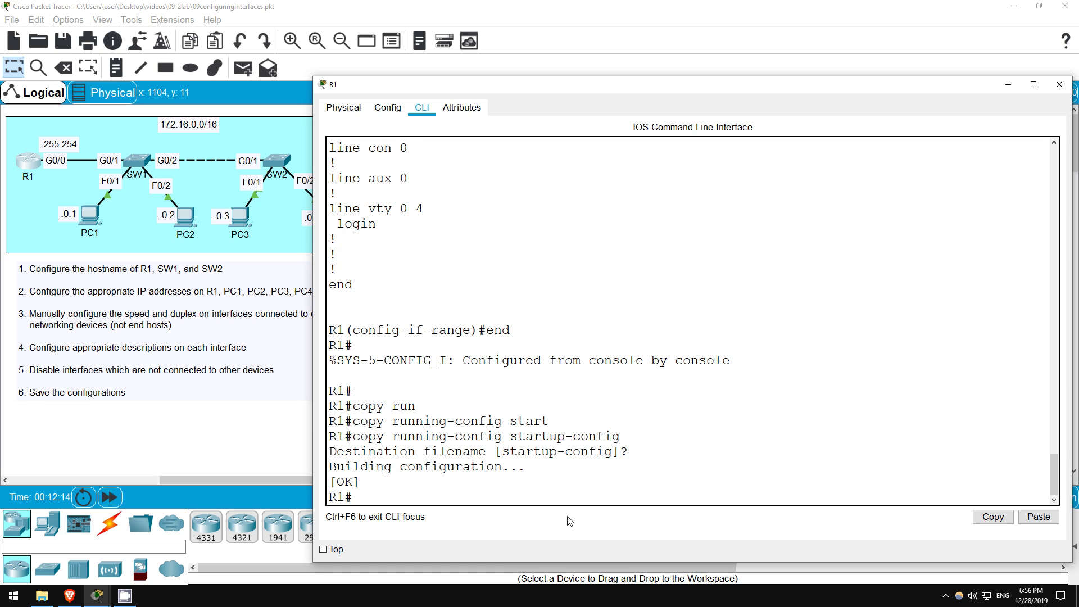
pyautogui.write('show start')
# Step: Page through the saved startup-config, then close R1's window
pyautogui.press('Tab')
pyautogui.press('Return')
pyautogui.press('space')
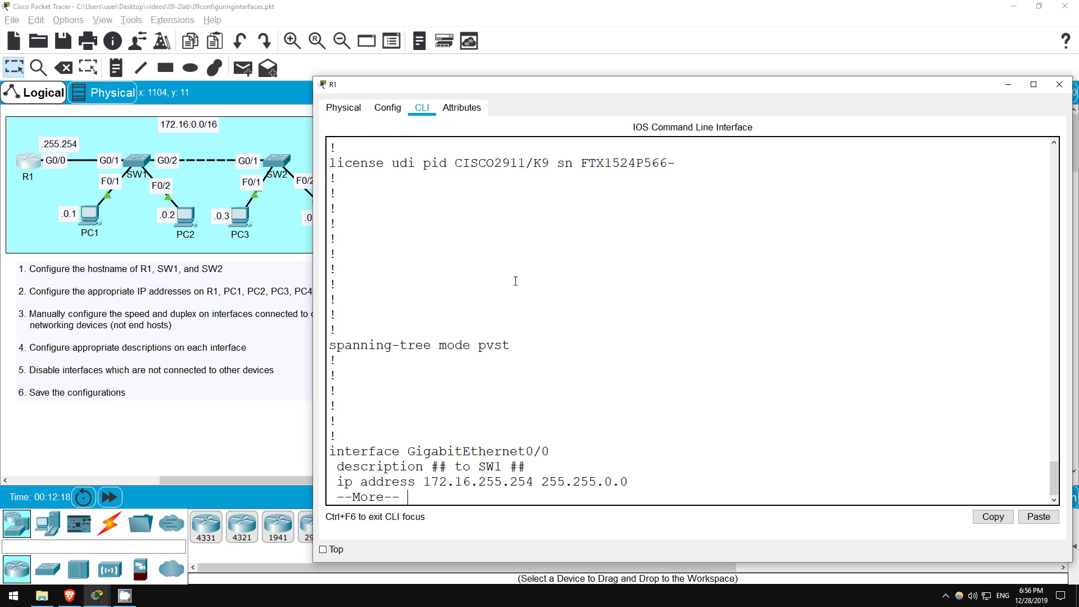
pyautogui.press('space')
pyautogui.scroll(1, 478, 368)
pyautogui.scroll(2, 477, 368)
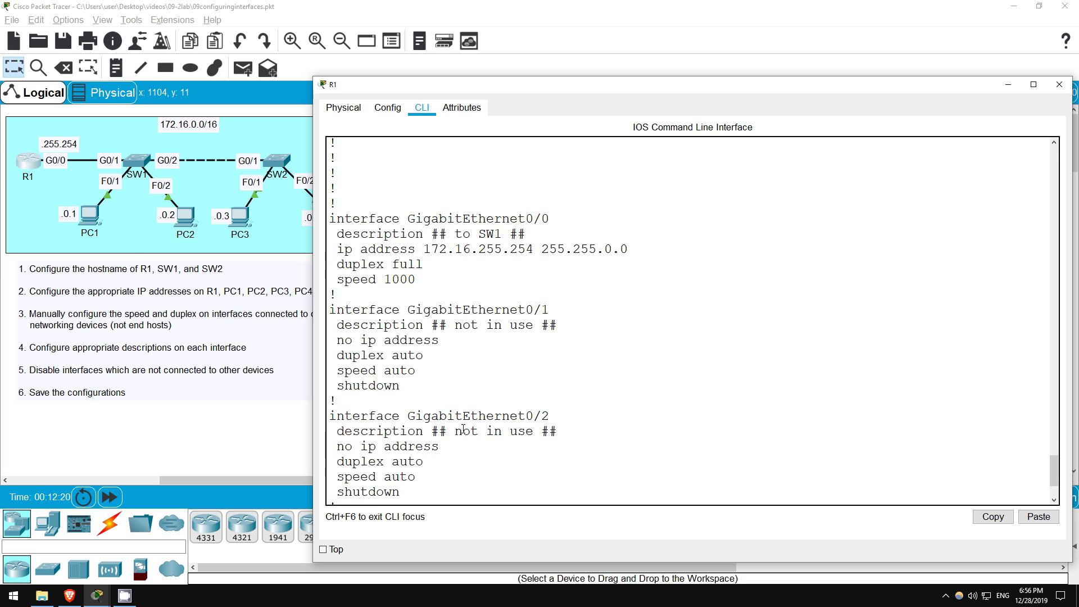
pyautogui.moveTo(401, 493)
pyautogui.mouseDown()
pyautogui.moveTo(380, 474)
pyautogui.moveTo(331, 219)
pyautogui.mouseUp()
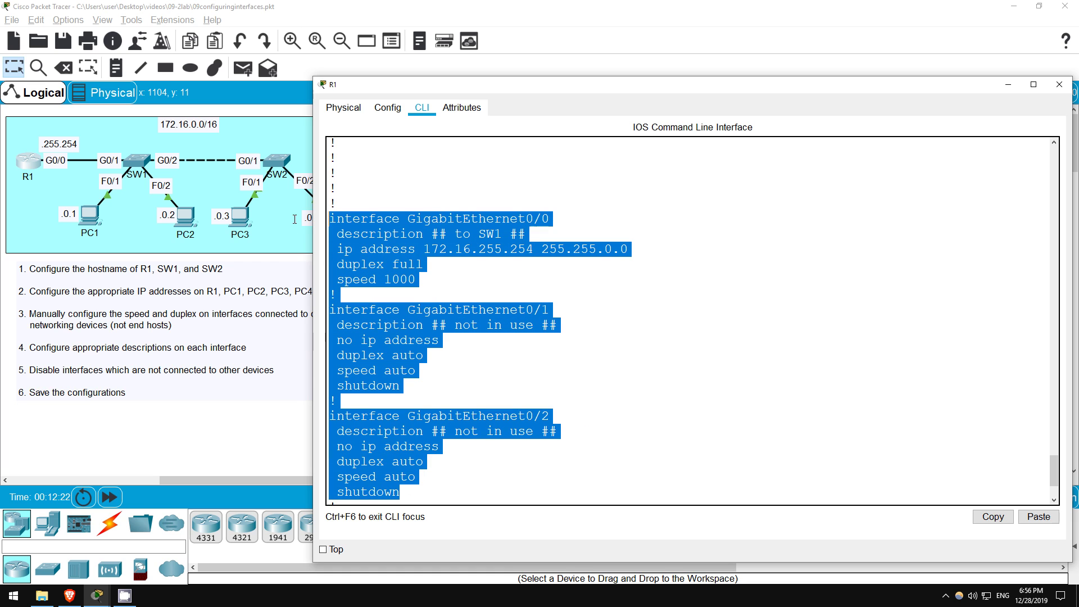
pyautogui.click(475, 488)
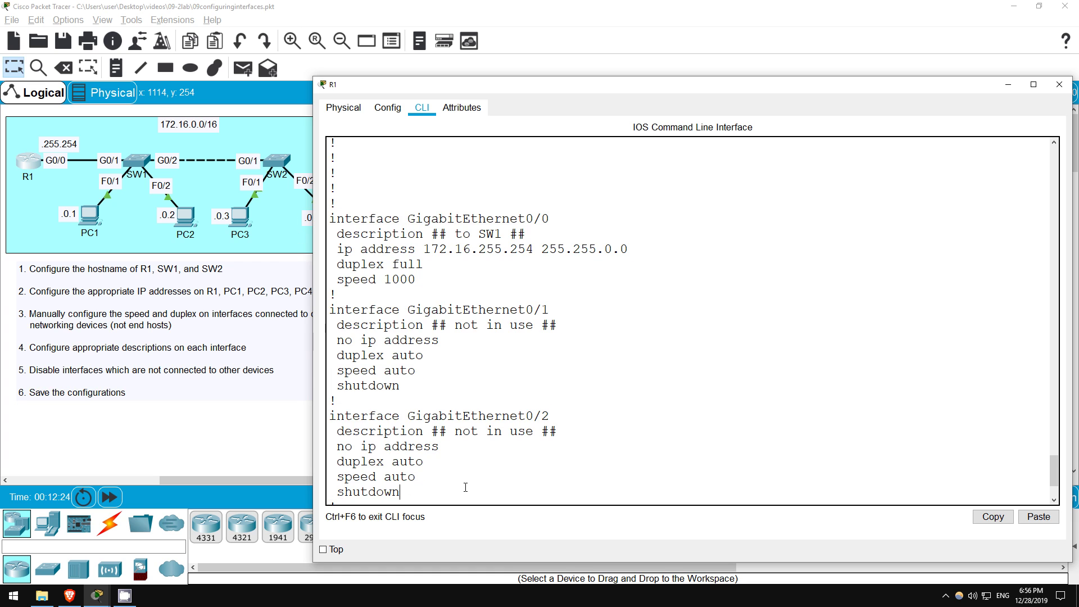
pyautogui.press('space')
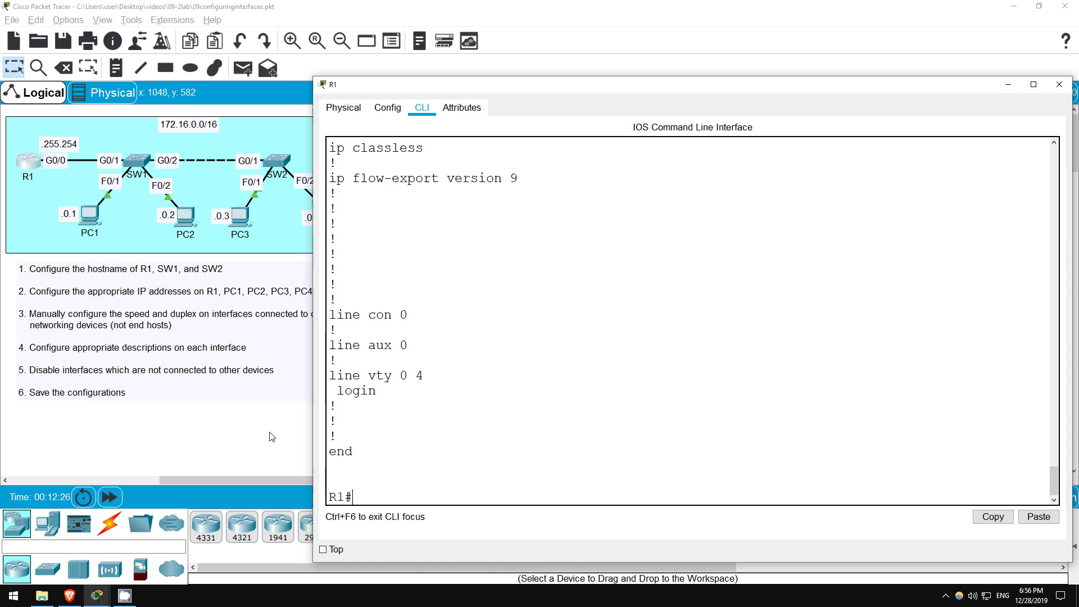
pyautogui.click(270, 436)
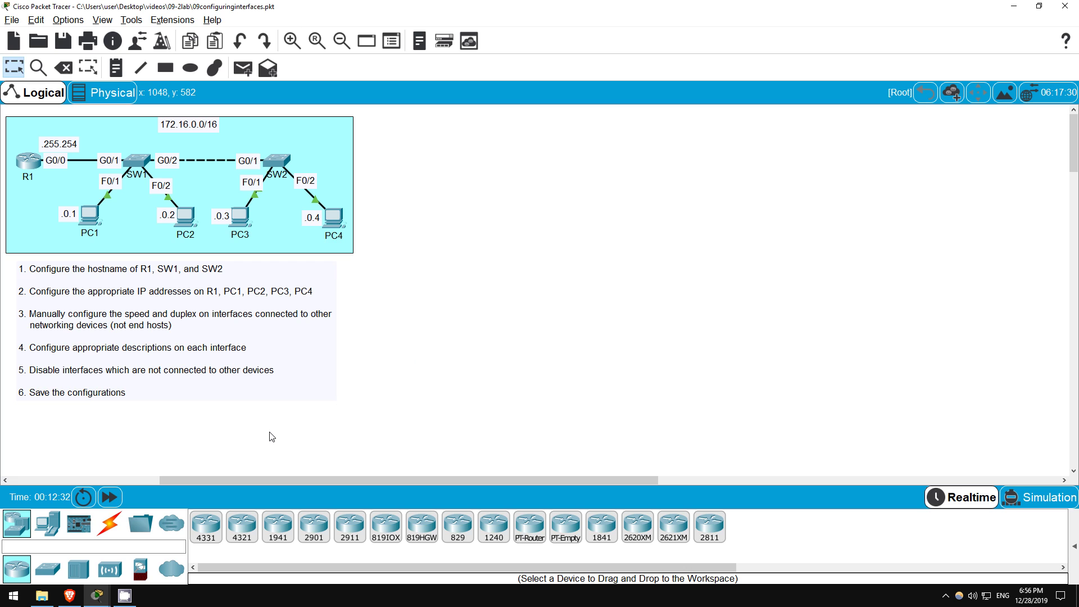
# Step: Set PC1's FastEthernet0 to IP 172.16.0.1 with mask 255.255.0.0, then close PC1
pyautogui.click(92, 220)
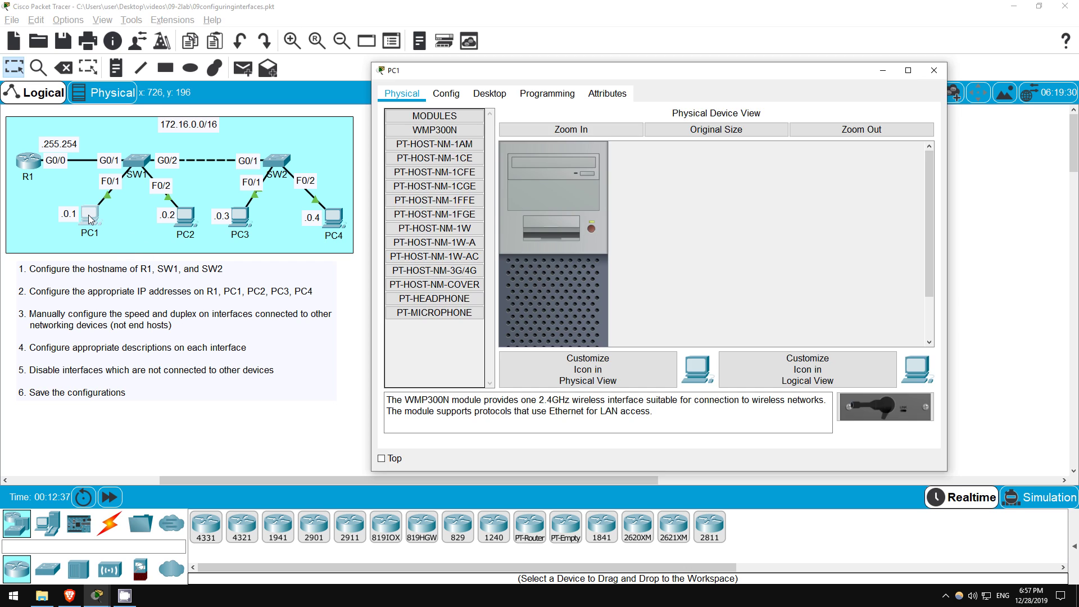
pyautogui.click(451, 98)
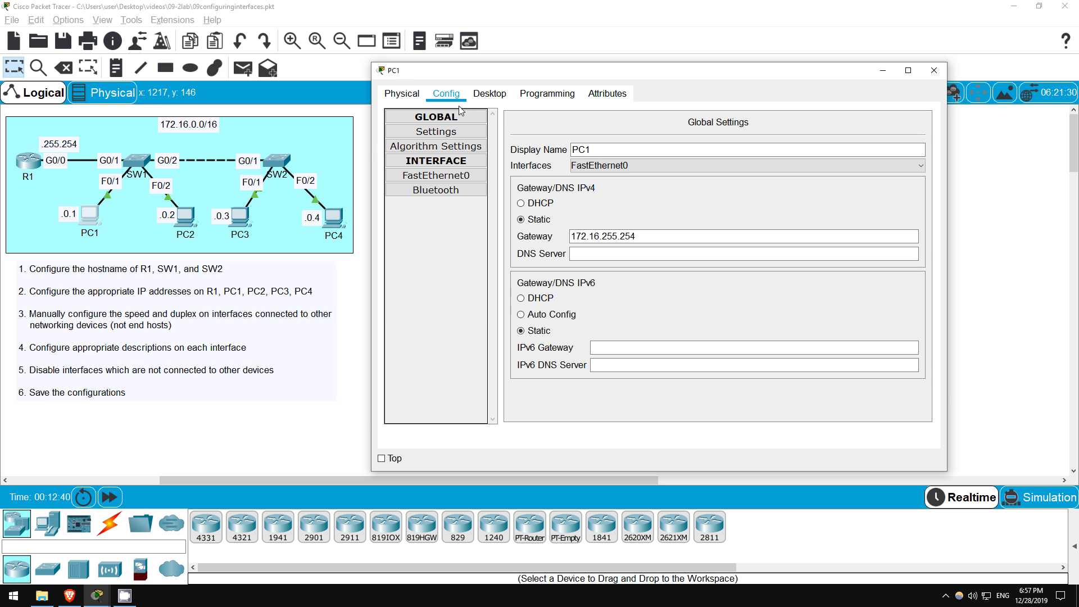
pyautogui.moveTo(647, 236); pyautogui.dragTo(559, 236)
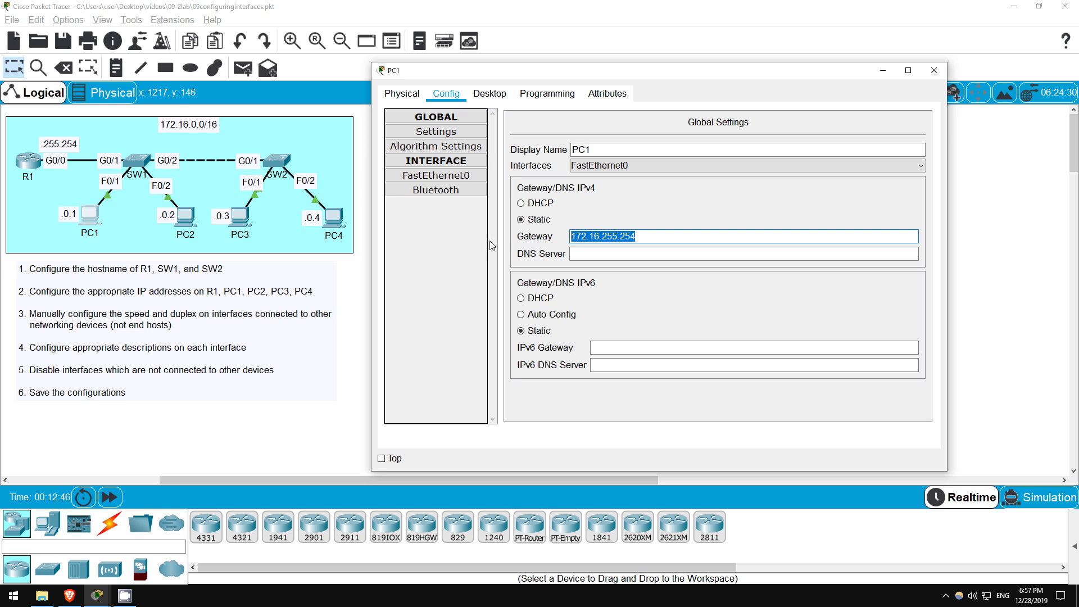
pyautogui.click(468, 180)
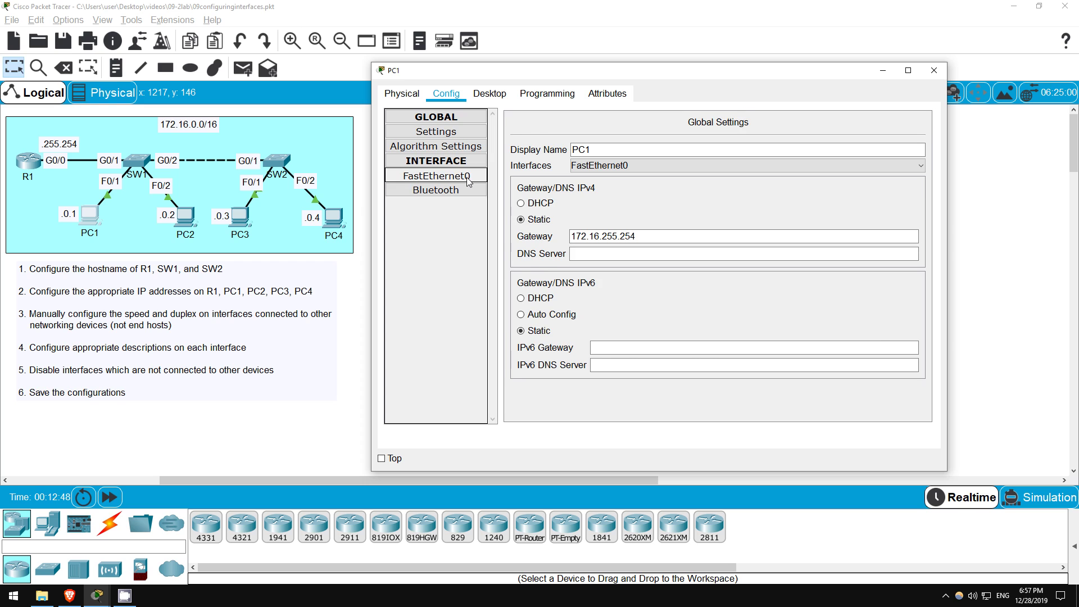
pyautogui.click(738, 224)
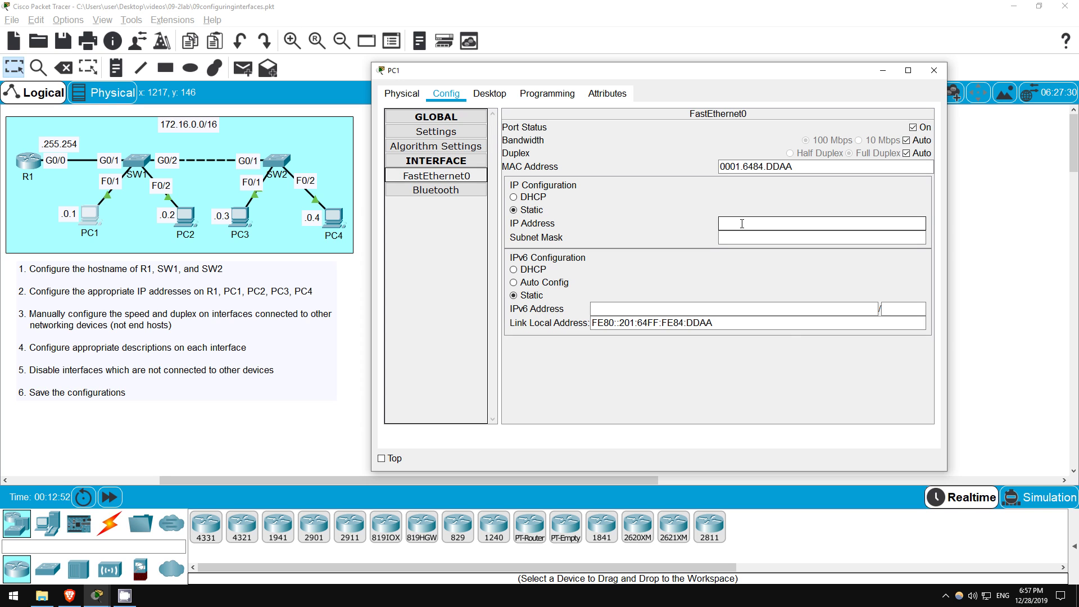
pyautogui.click(742, 224)
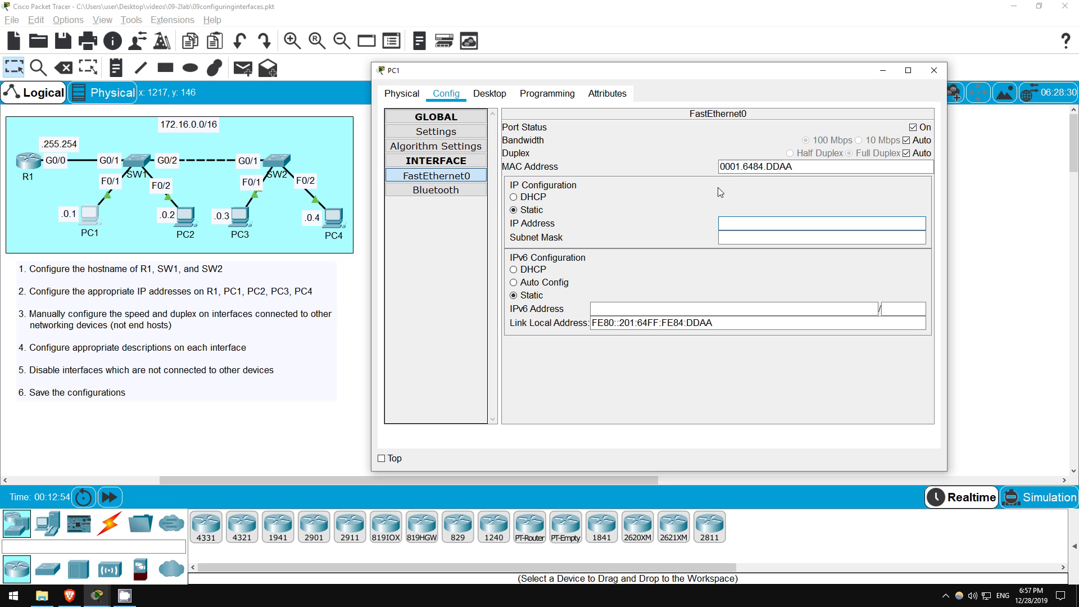
pyautogui.write('172.16.')
pyautogui.write('0.1')
pyautogui.press('Tab')
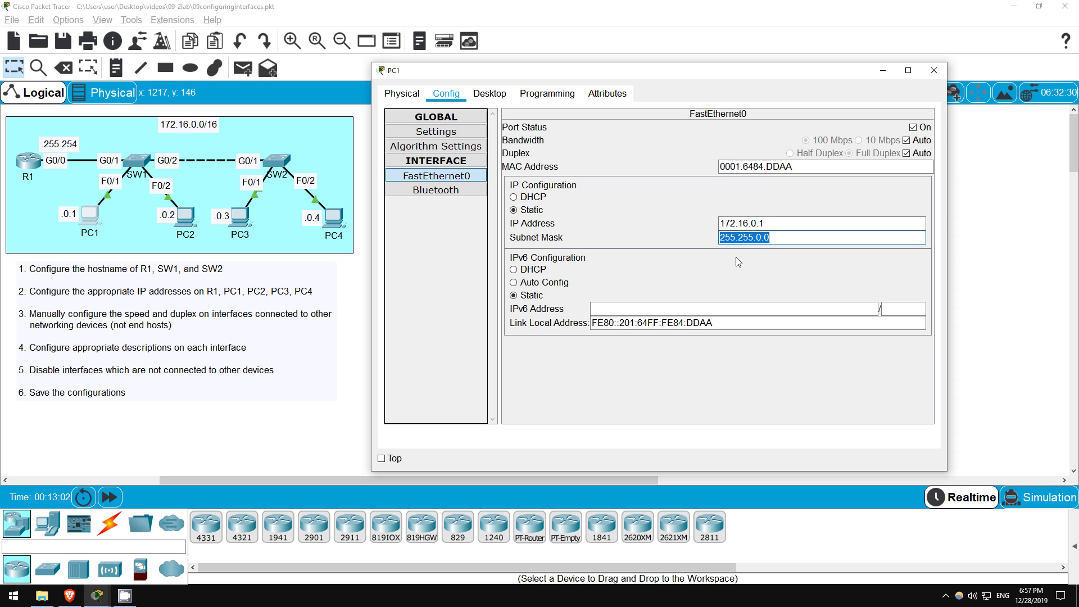
pyautogui.click(736, 258)
pyautogui.click(934, 71)
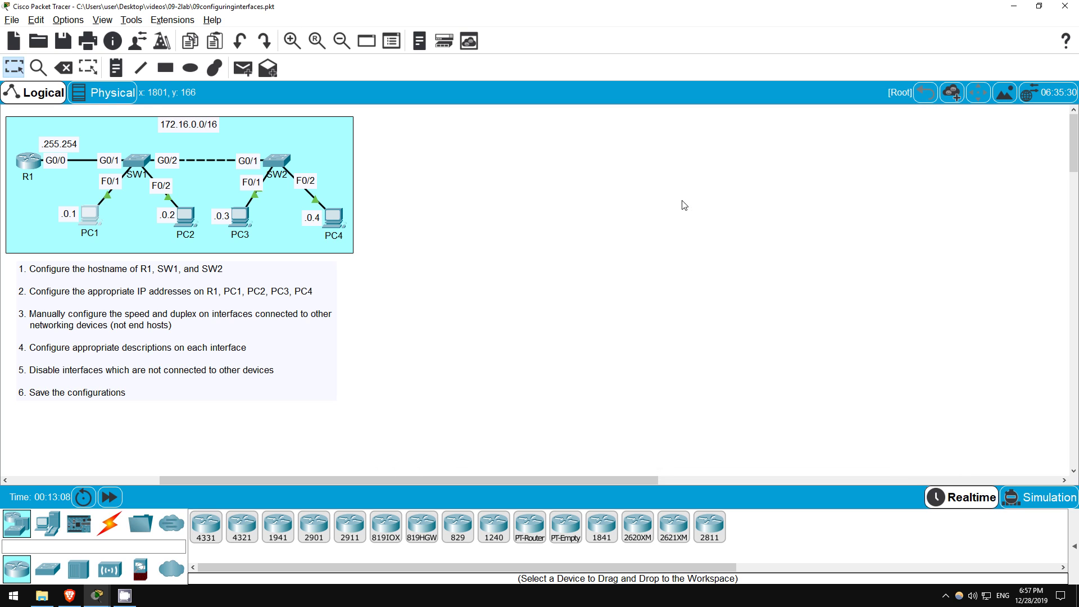
# Step: Set PC2's FastEthernet0 to 172.16.0.2 with mask 255.255.0.0, then close PC2
pyautogui.click(185, 220)
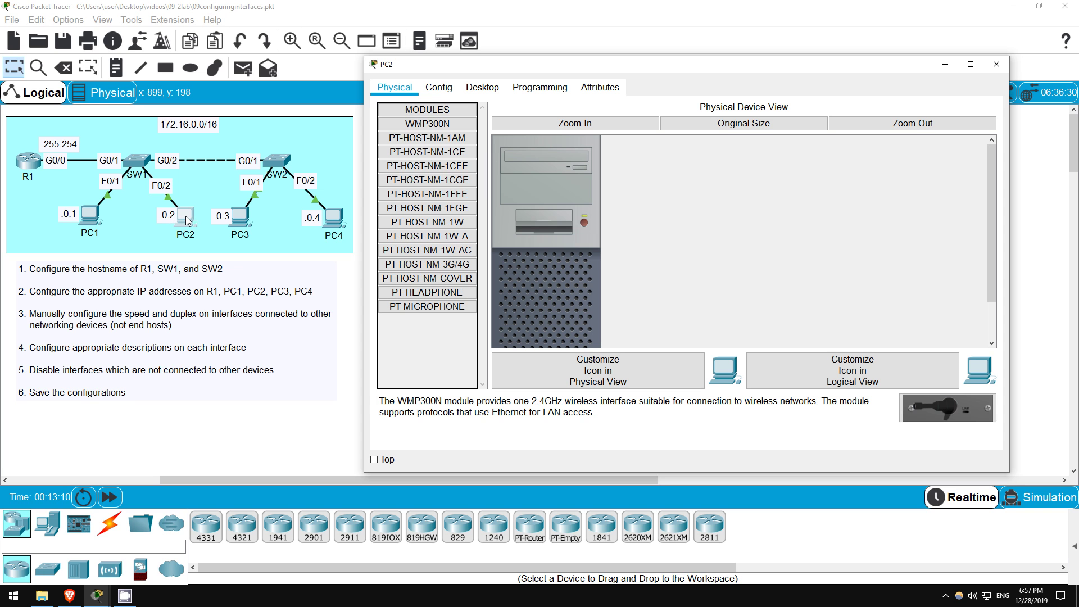
pyautogui.click(439, 85)
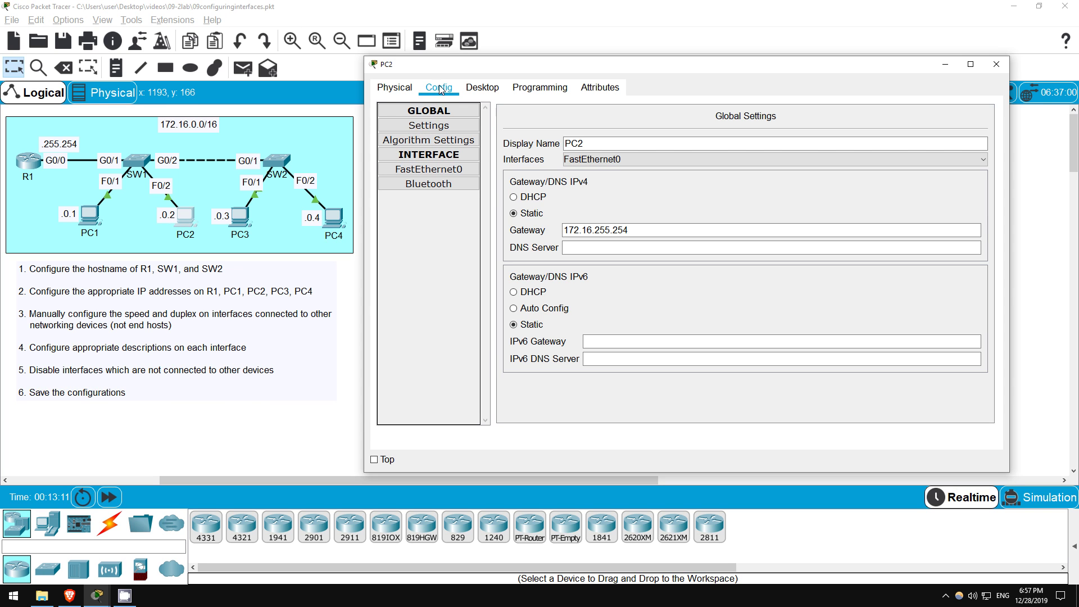
pyautogui.click(429, 170)
pyautogui.click(794, 217)
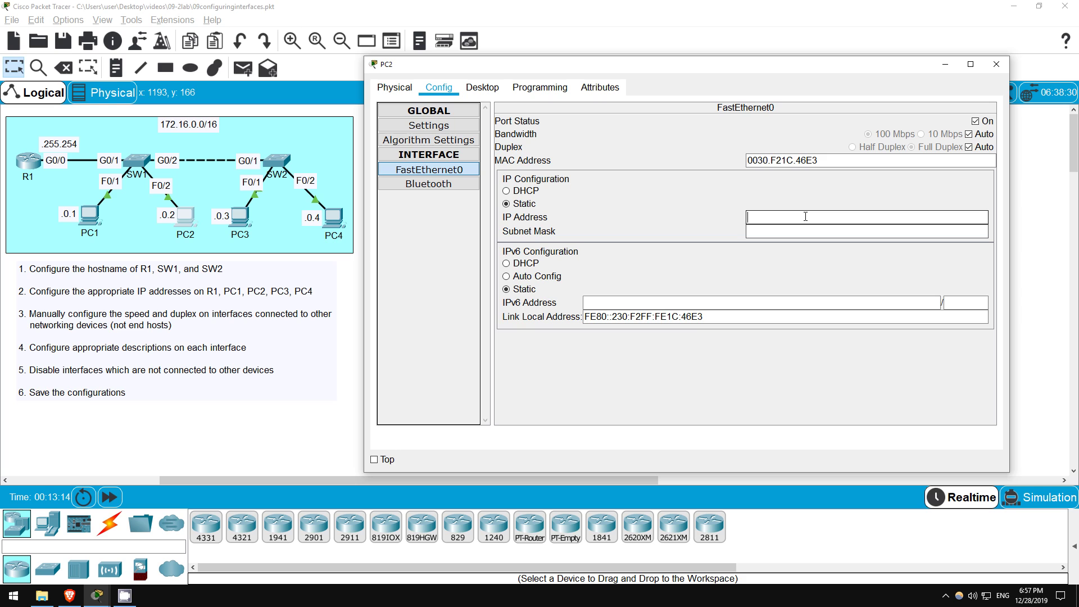
pyautogui.write('172')
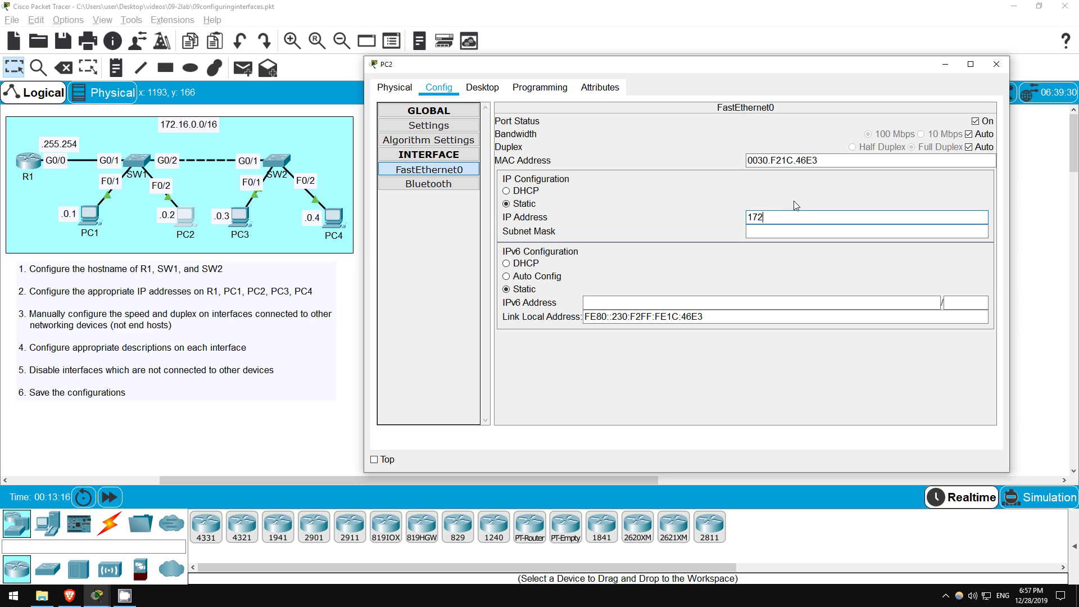
pyautogui.write('.16.0.2')
pyautogui.press('Tab')
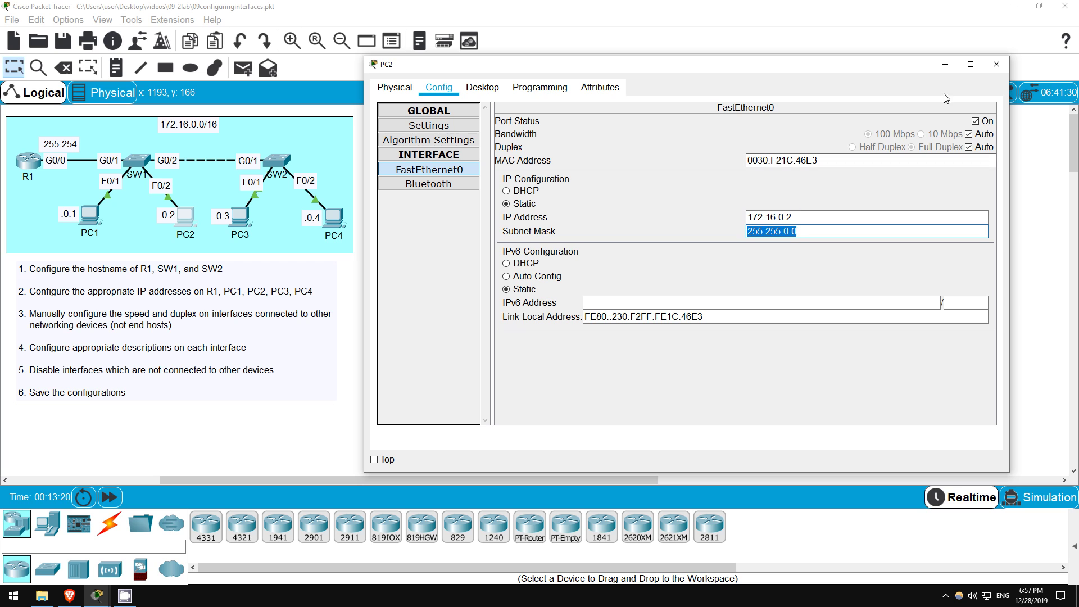
pyautogui.press('Tab')
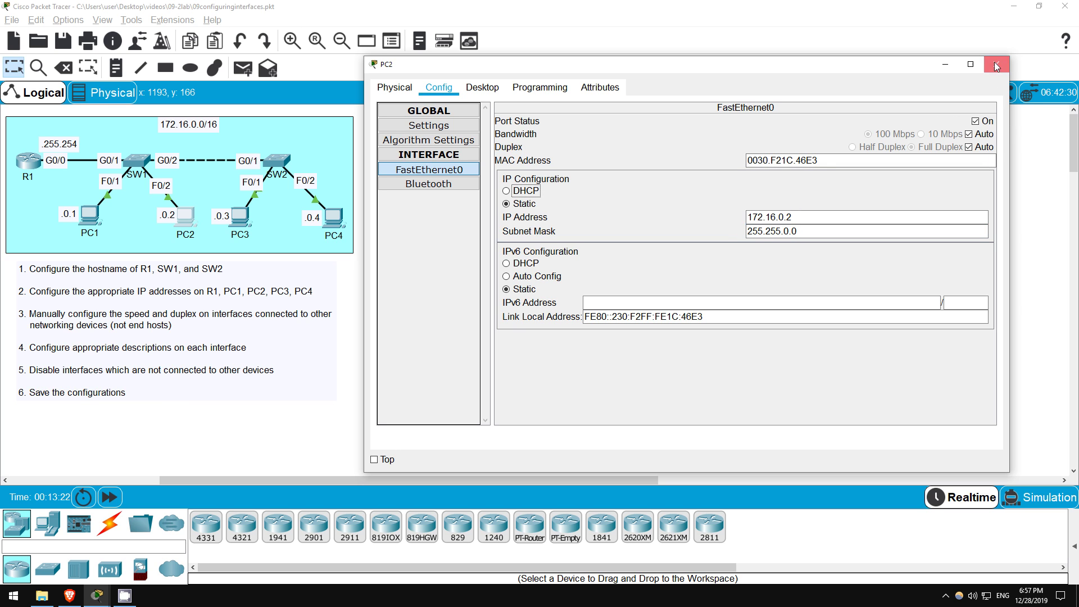
pyautogui.click(997, 65)
# Step: Set PC3's FastEthernet0 to 172.16.0.3 with mask 255.255.0.0, then close PC3
pyautogui.click(240, 217)
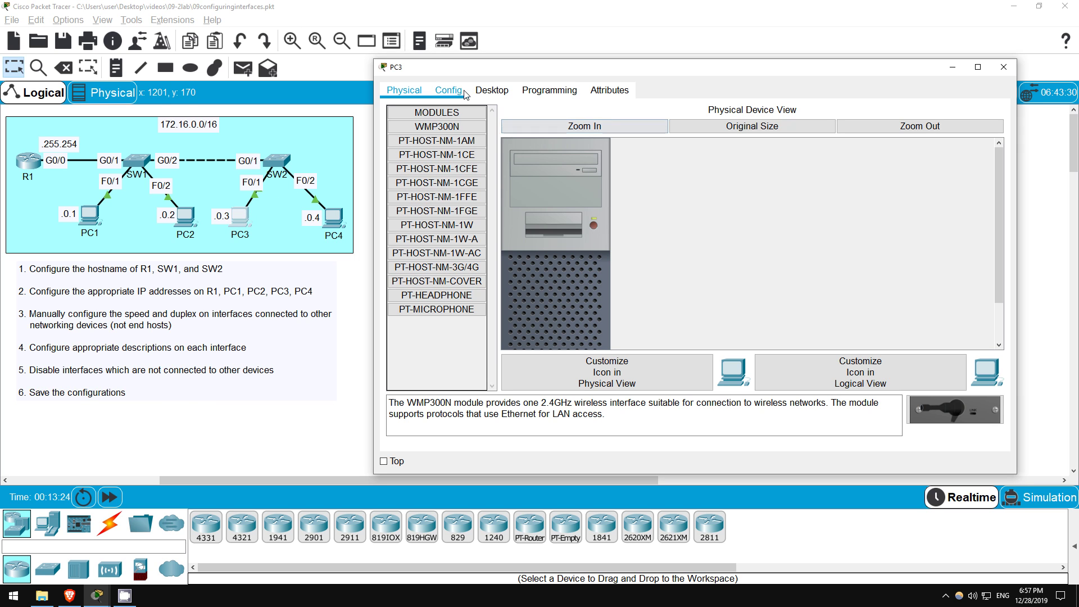
pyautogui.click(465, 95)
pyautogui.click(439, 172)
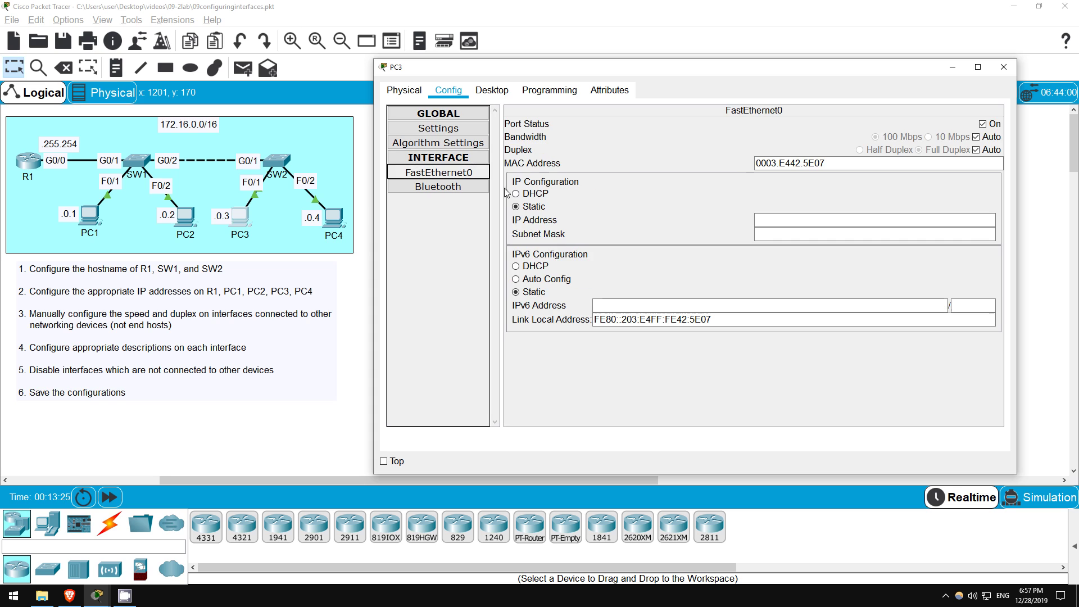
pyautogui.click(786, 218)
pyautogui.write('172')
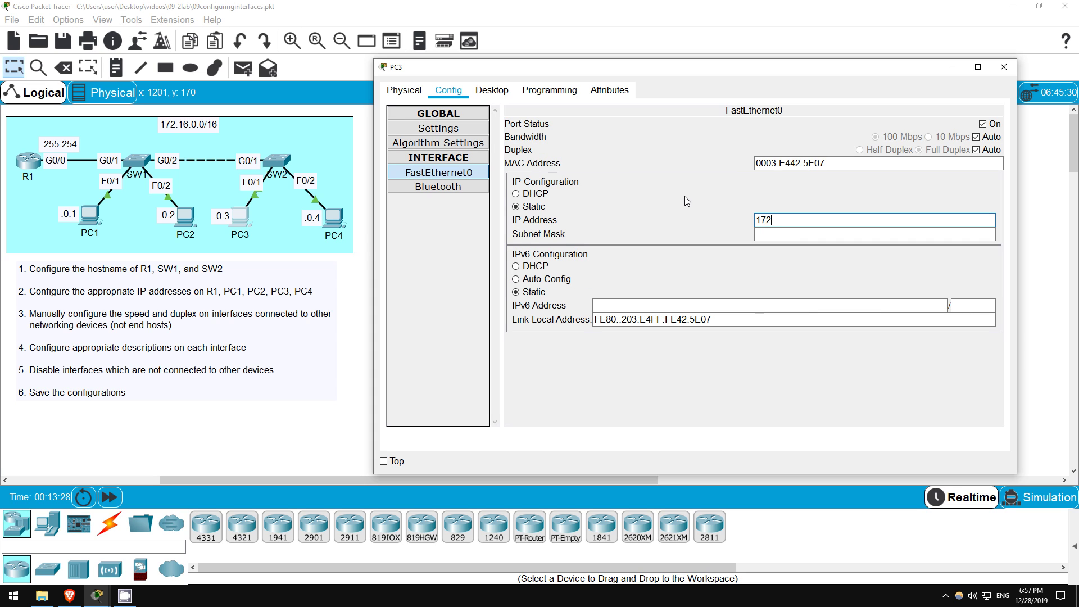
pyautogui.write('.16.')
pyautogui.write('0.3')
pyautogui.press('Tab')
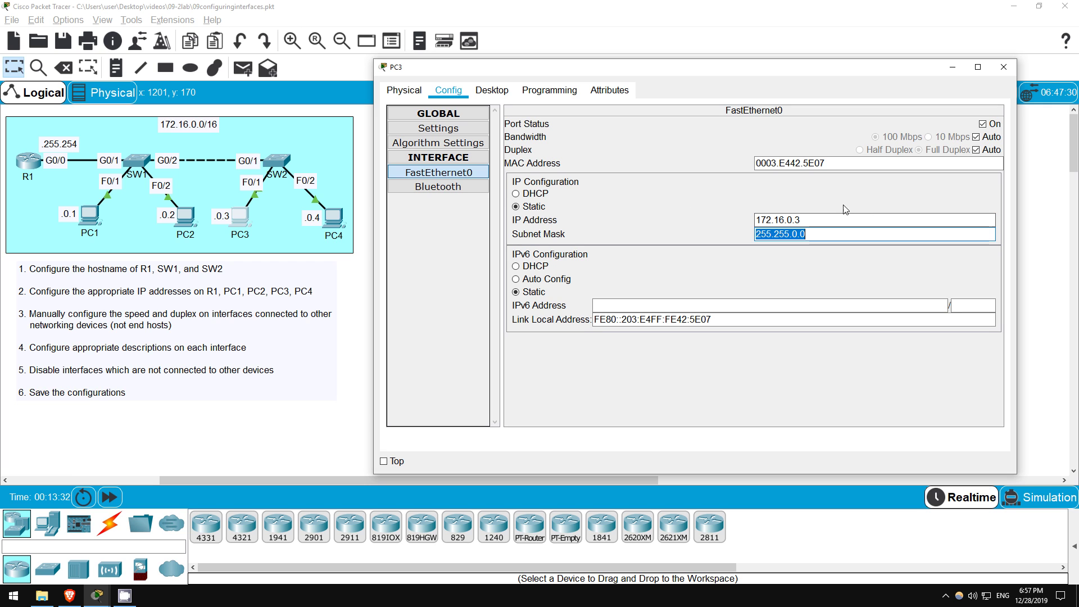
pyautogui.press('Return')
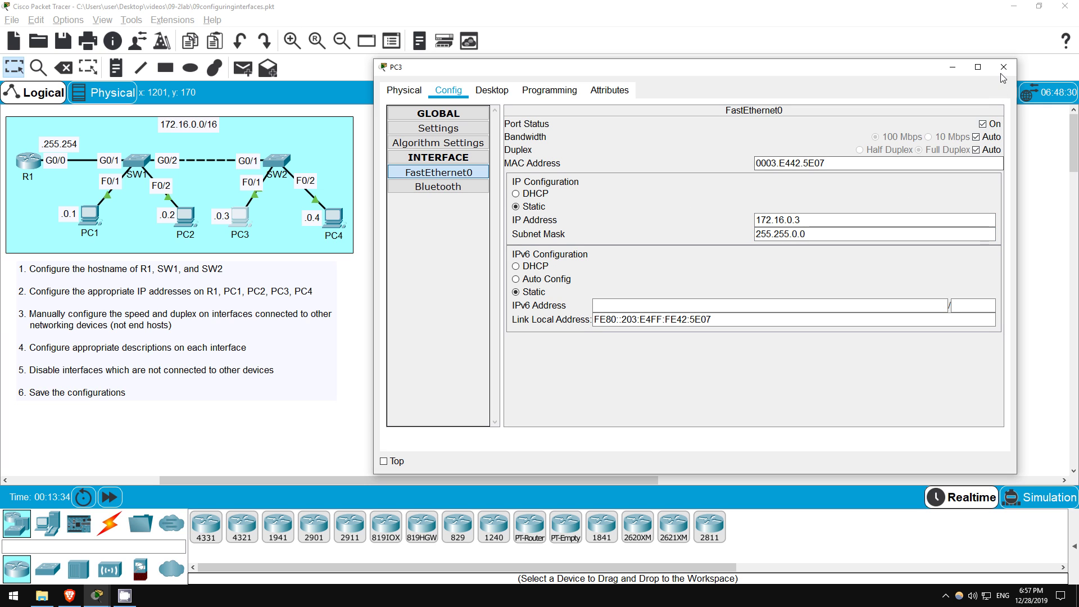
pyautogui.click(1003, 68)
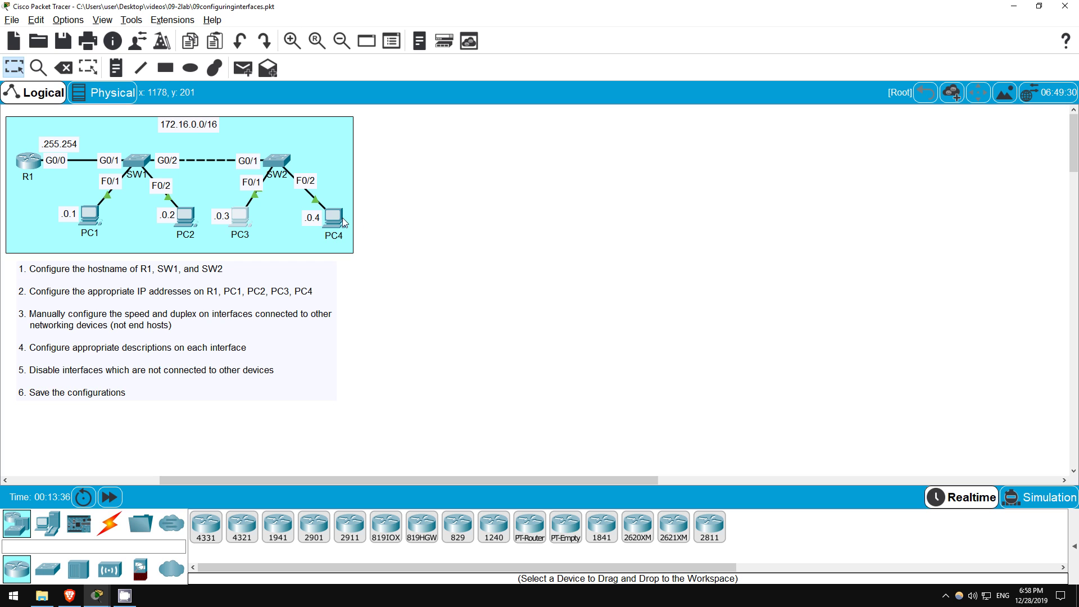
# Step: Set PC4's FastEthernet0 to 172.16.0.4 with mask 255.255.0.0, then close PC4
pyautogui.click(343, 218)
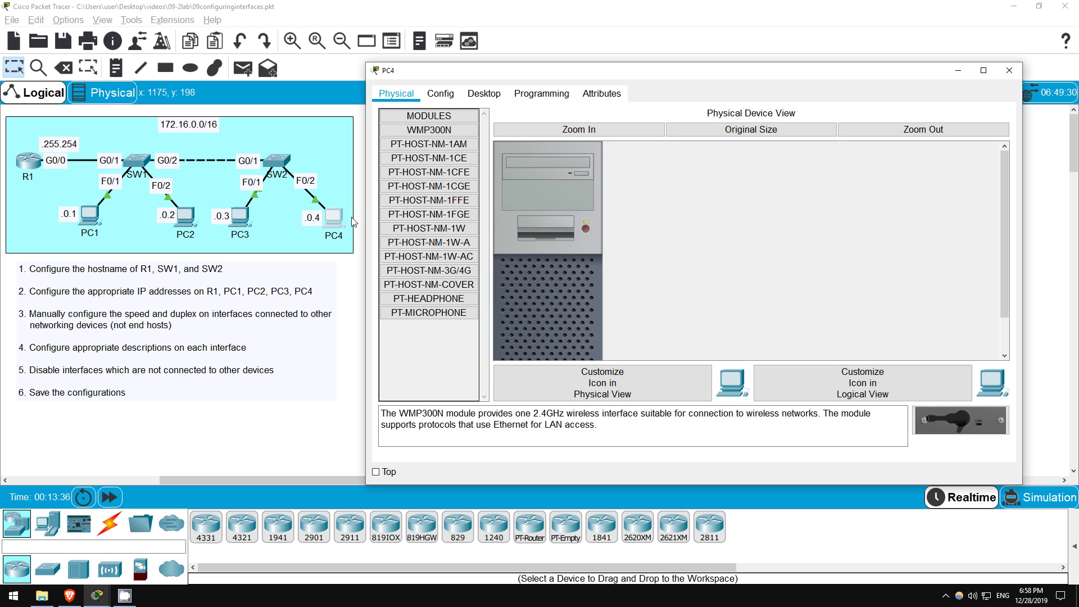
pyautogui.click(439, 95)
pyautogui.click(430, 176)
pyautogui.click(778, 223)
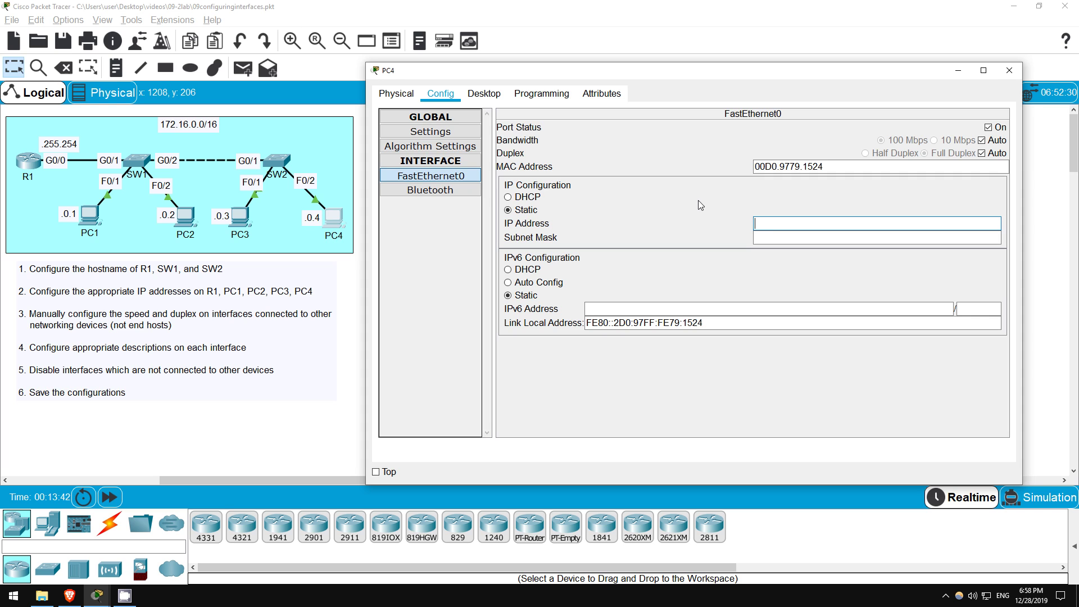
pyautogui.write('172.16.0.4')
pyautogui.press('Tab')
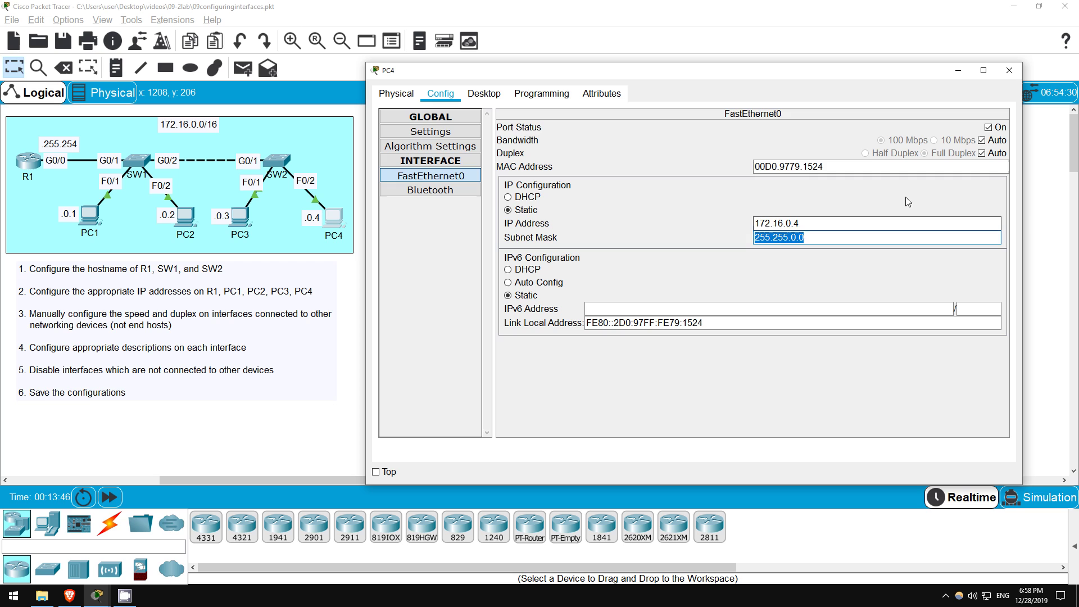
pyautogui.press('Tab')
pyautogui.click(1014, 69)
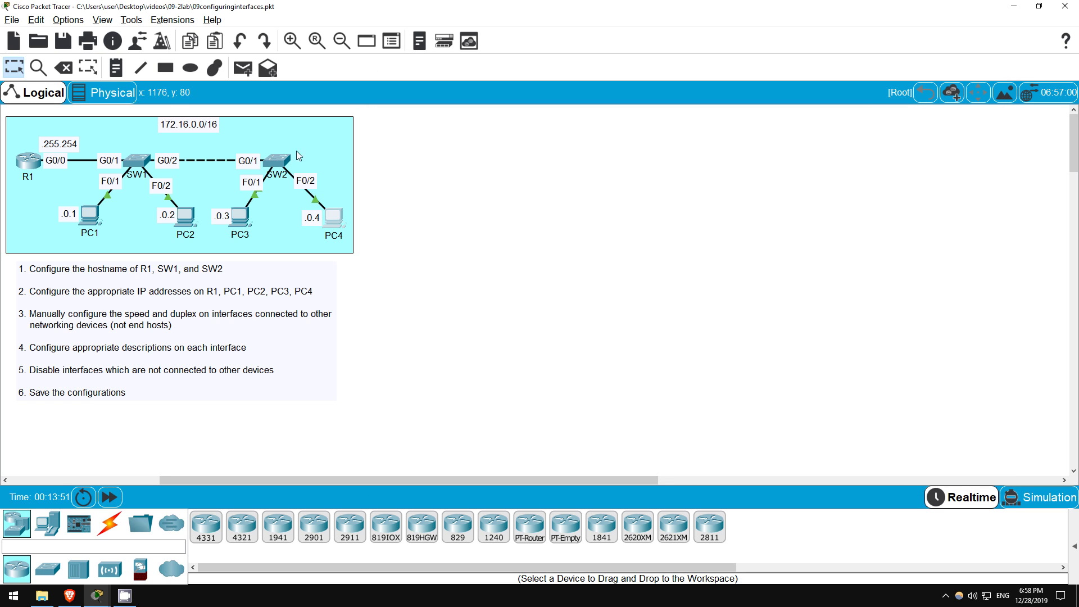
# Step: Open SW1's CLI and set the switch hostname to SW1 in global configuration mode
pyautogui.click(143, 165)
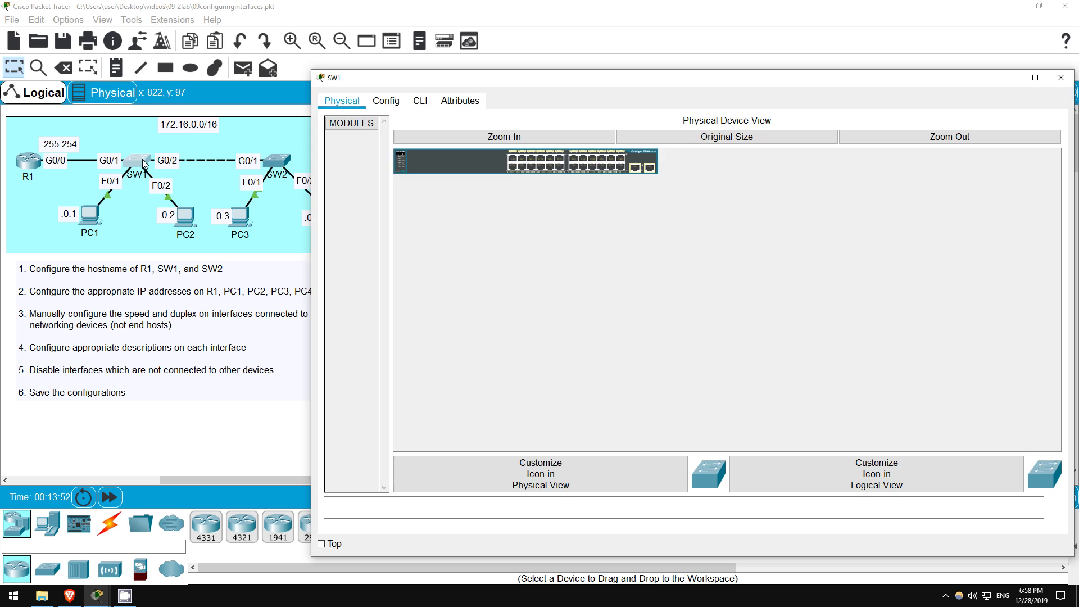
pyautogui.click(418, 101)
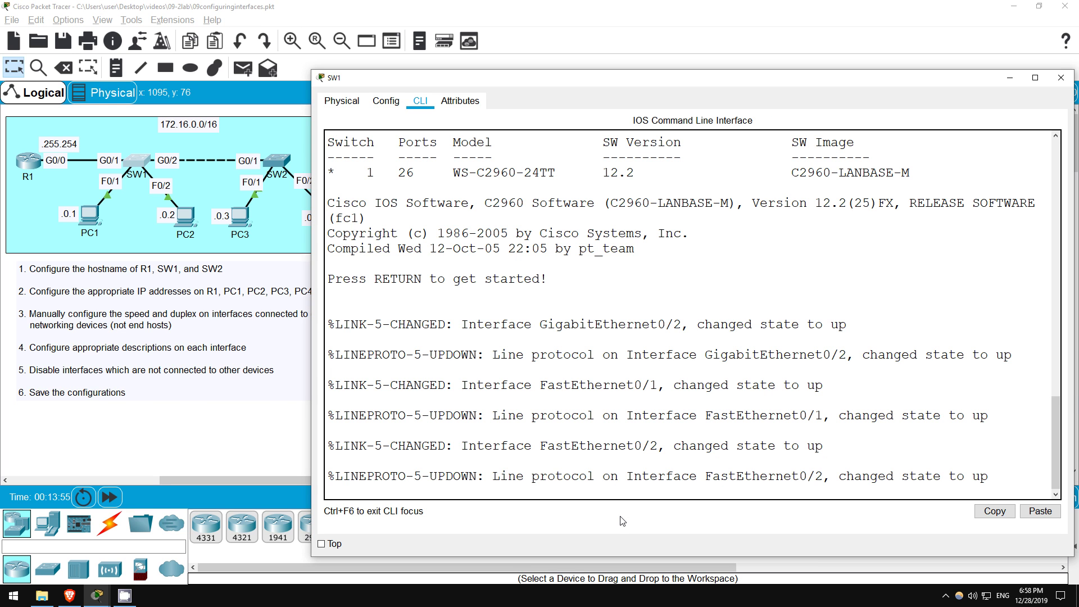
pyautogui.click(663, 326)
pyautogui.press('Return')
pyautogui.write('en')
pyautogui.press('Return')
pyautogui.write('conf t')
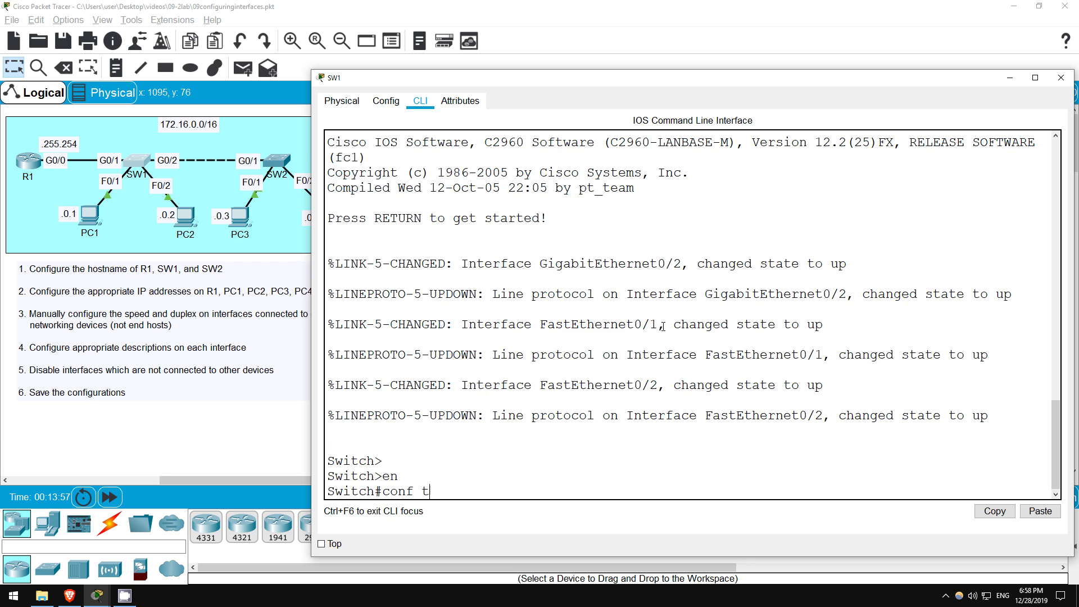
pyautogui.press('Return')
pyautogui.write('h(config)#h')
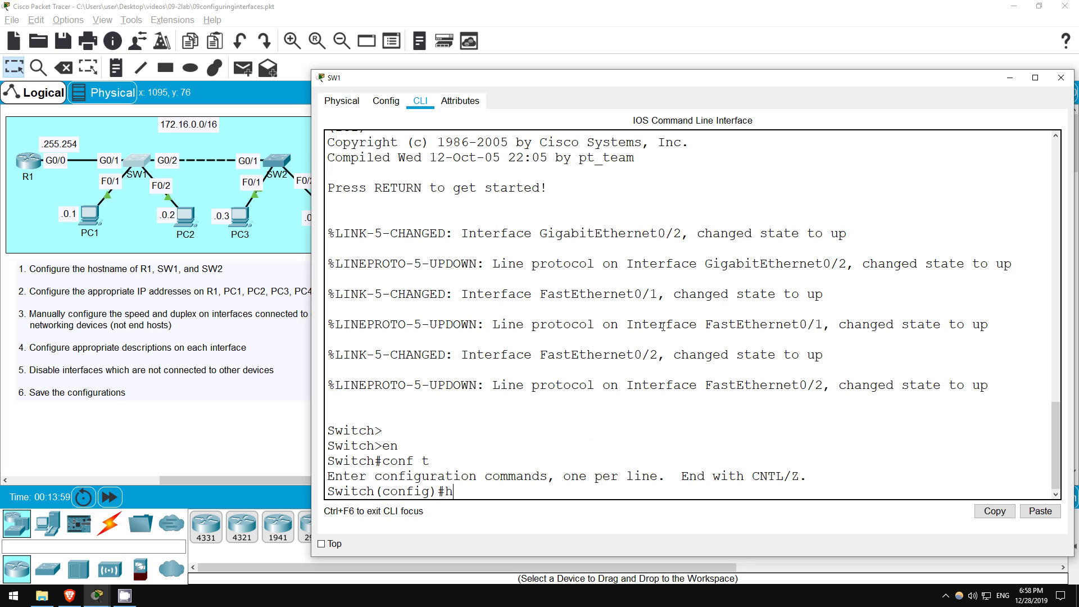
pyautogui.write('ost SW1')
pyautogui.press('Return')
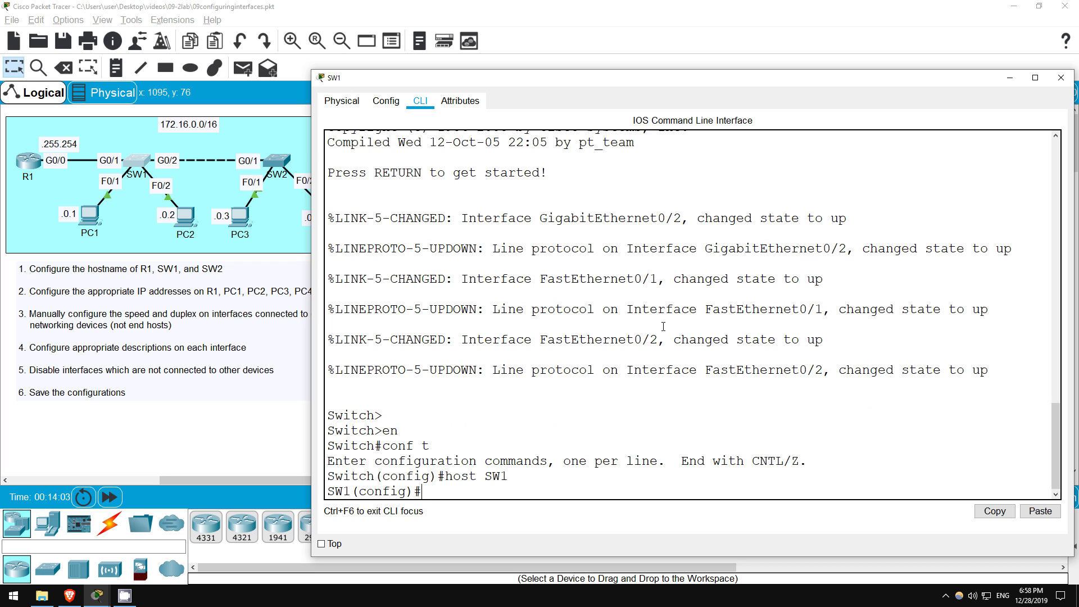
pyautogui.write('do sh in')
pyautogui.write('t')
# Step: List SW1's interface status, noting Fa0/1 connected, Fa0/3 not connected, auto speed/duplex
pyautogui.press('Tab')
pyautogui.write('status')
pyautogui.press('Return')
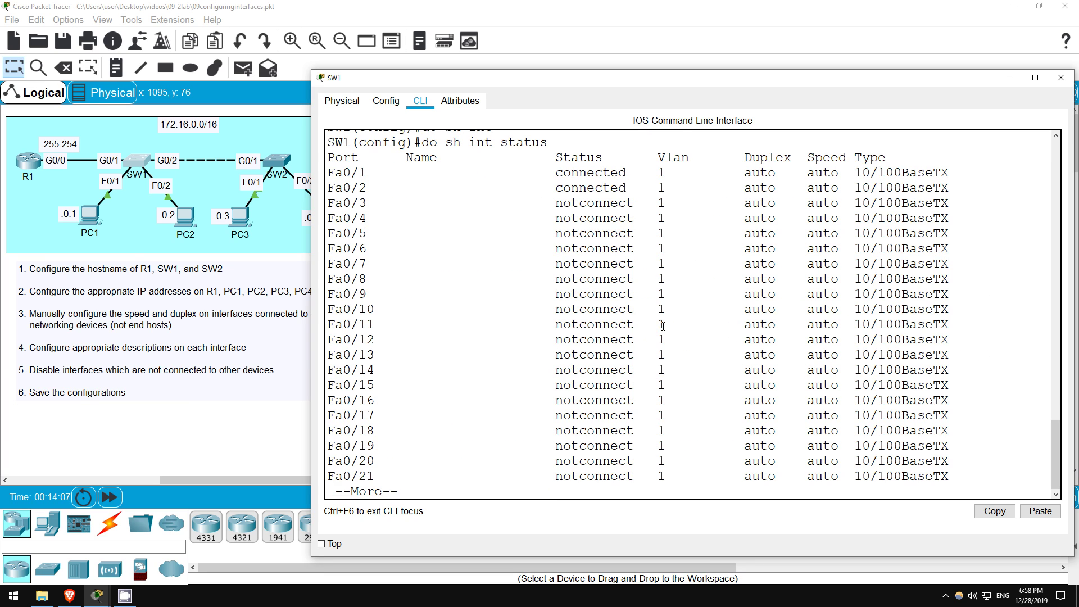
pyautogui.press('space')
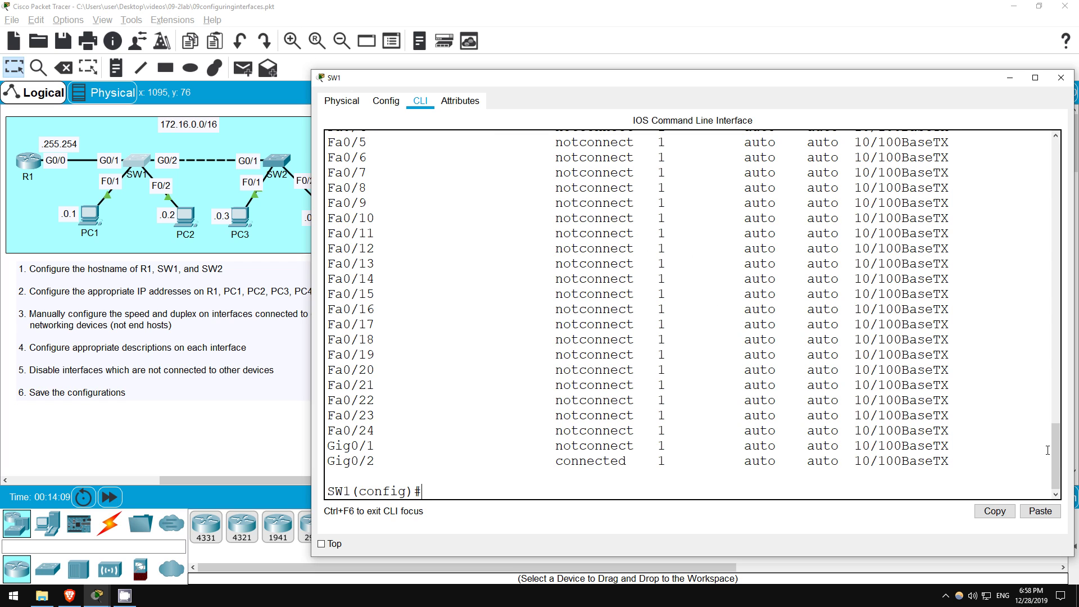
pyautogui.moveTo(1057, 455); pyautogui.dragTo(1061, 441)
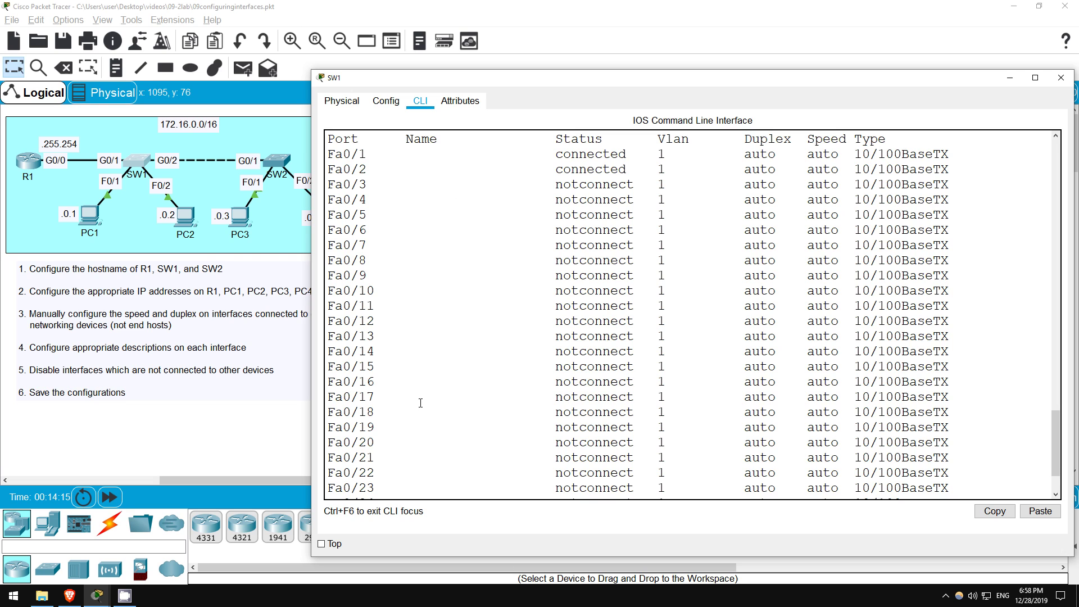
pyautogui.moveTo(558, 154); pyautogui.dragTo(636, 155)
pyautogui.moveTo(555, 186); pyautogui.dragTo(651, 185)
pyautogui.moveTo(745, 154); pyautogui.dragTo(841, 150)
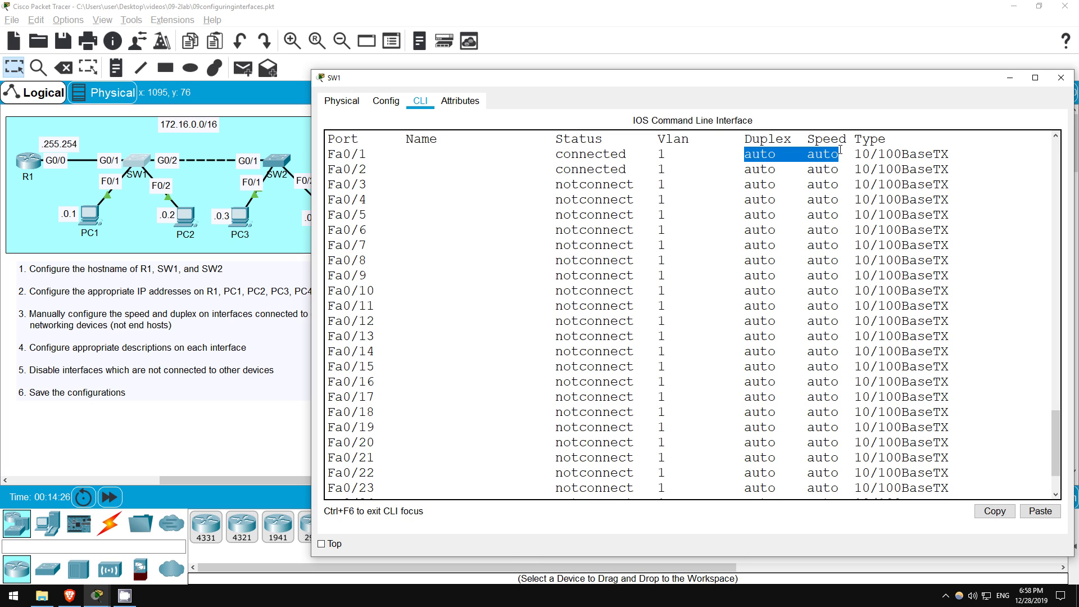
# Step: Configure SW1's G0/1 for 1000 Mbps full duplex with description 'to R1'
pyautogui.click(810, 238)
pyautogui.scroll(-3, 679, 354)
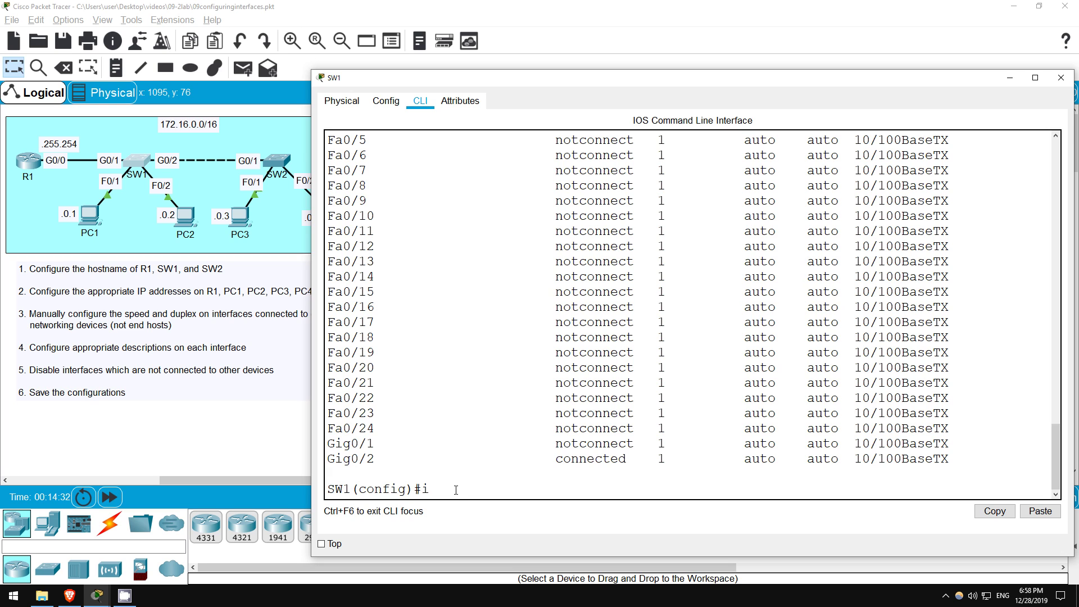
pyautogui.write('nt g0/1')
pyautogui.press('Return')
pyautogui.press('Return')
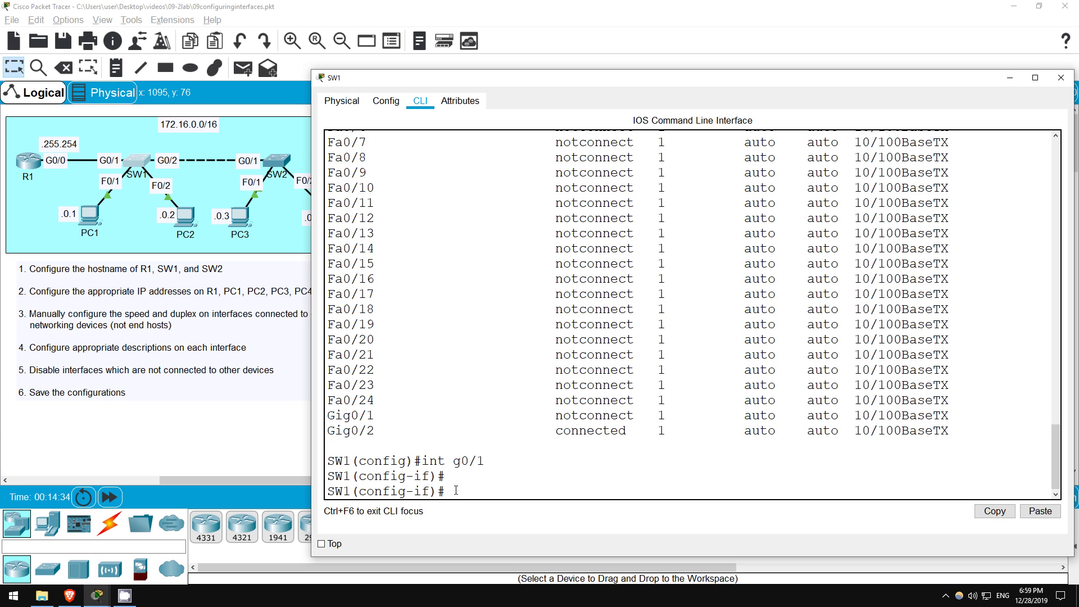
pyautogui.write('speed 100')
pyautogui.write('0')
pyautogui.press('Return')
pyautogui.write('dup')
pyautogui.press('Tab')
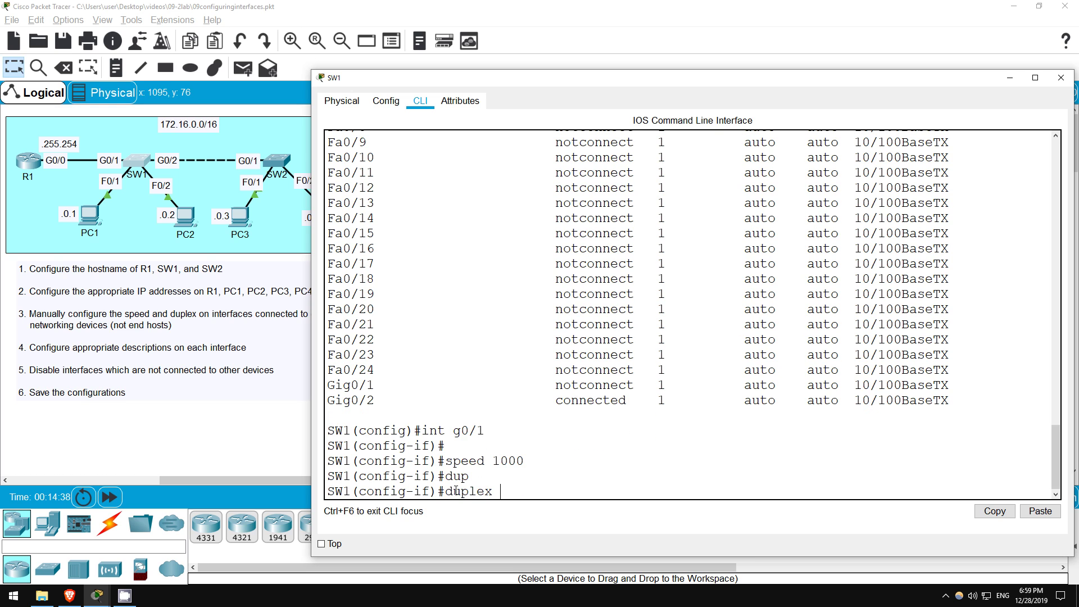
pyautogui.write('full')
pyautogui.press('Return')
pyautogui.press('Return')
pyautogui.press('Return')
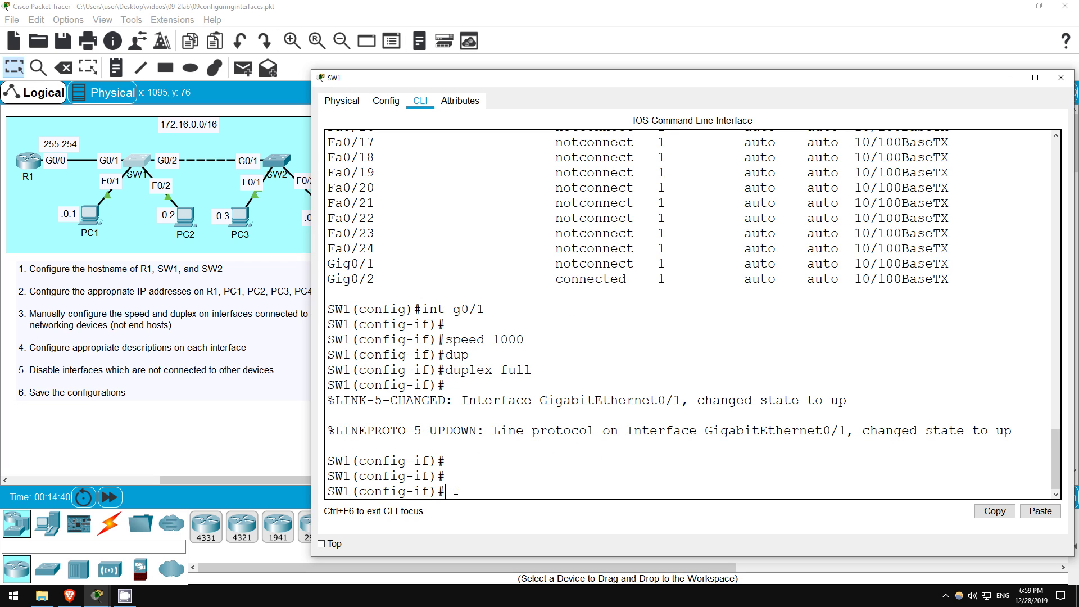
pyautogui.write('desc')
pyautogui.press('Tab')
pyautogui.write('##')
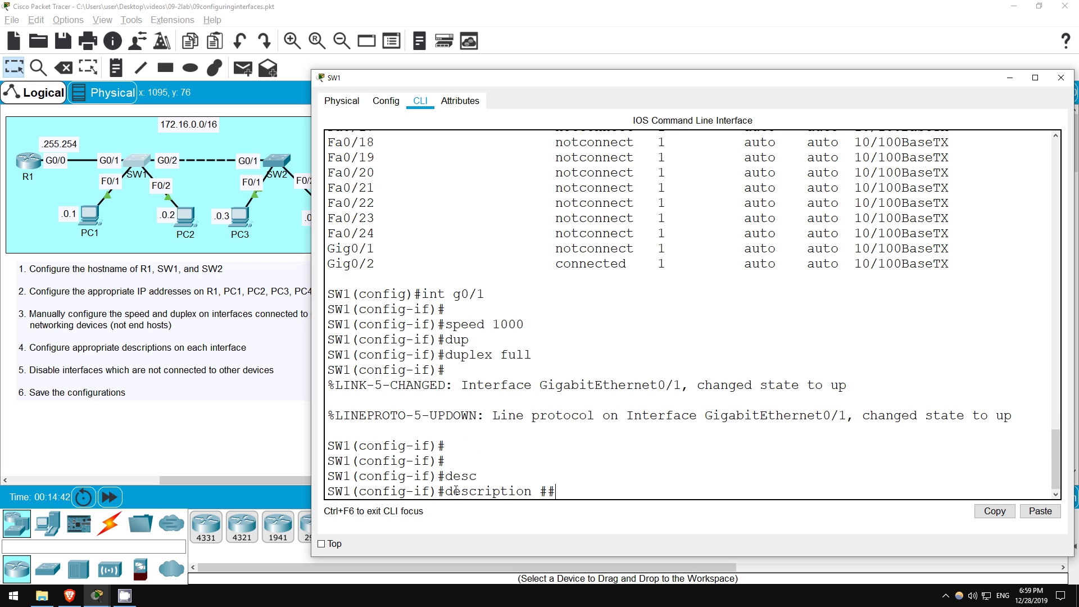
pyautogui.write(' to R1 ##')
pyautogui.press('Return')
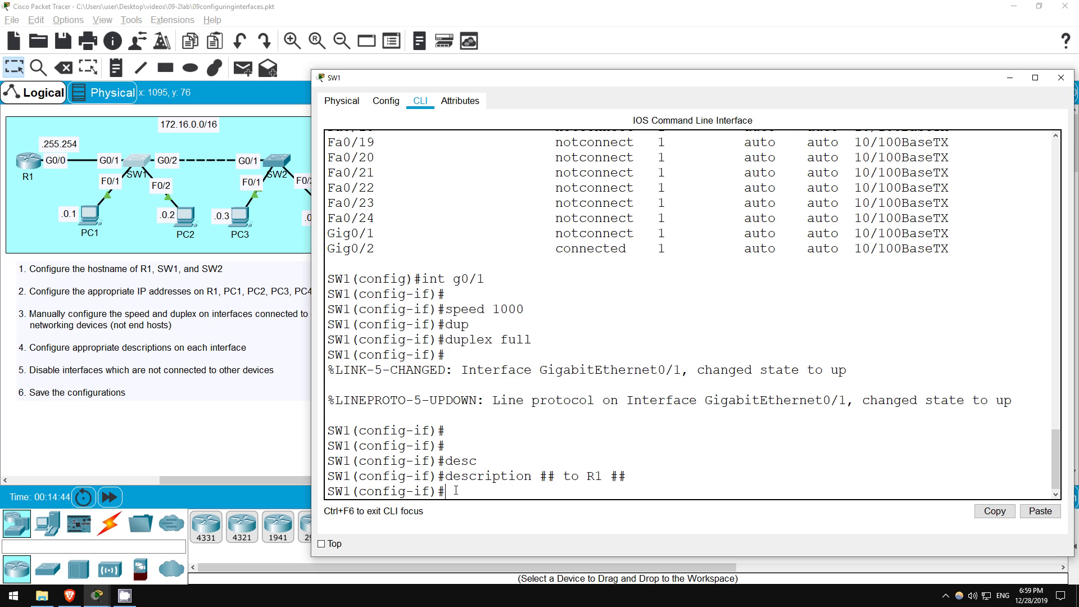
pyautogui.press('Return')
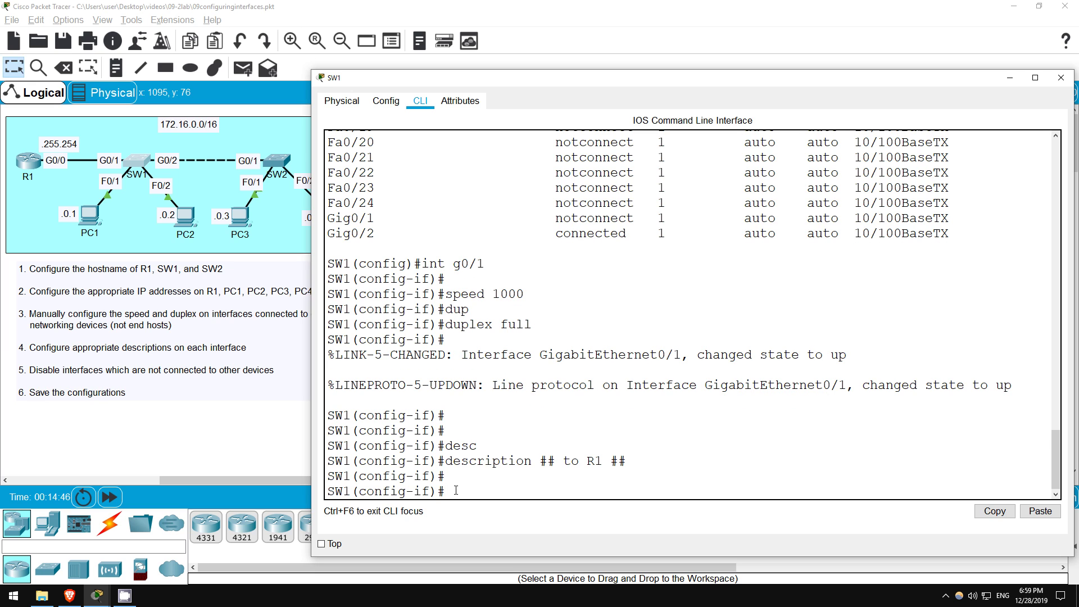
pyautogui.write('int g0/2')
# Step: Set G0/2 to speed 1000, full duplex, with description 'to SW2'
pyautogui.press('Return')
pyautogui.press('Return')
pyautogui.write('speed')
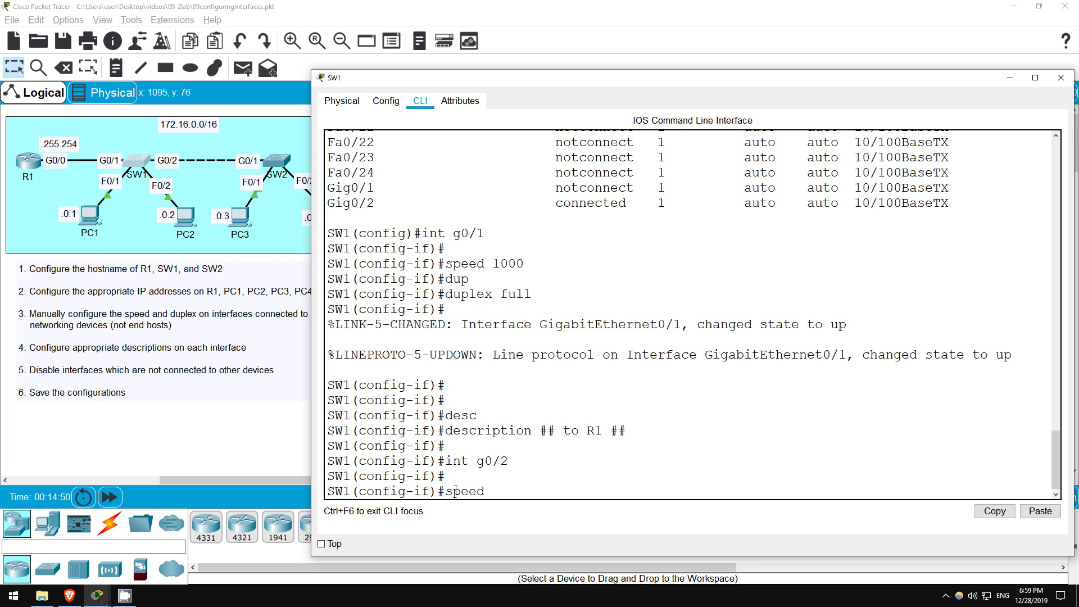
pyautogui.write(' 1000')
pyautogui.press('Return')
pyautogui.write('dup')
pyautogui.press('Tab')
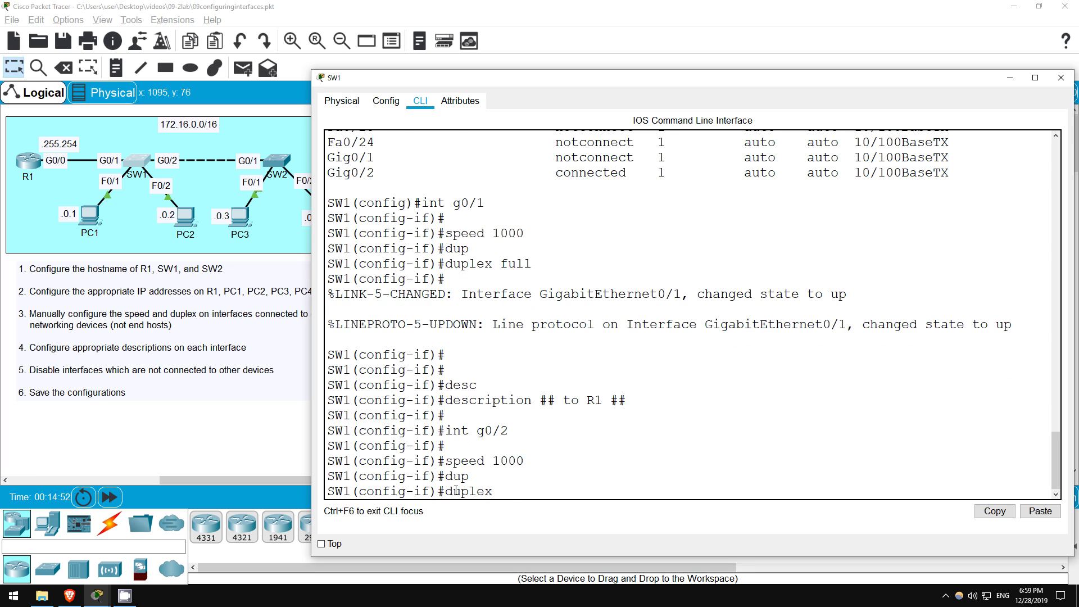
pyautogui.write('full')
pyautogui.press('Return')
pyautogui.write('desc')
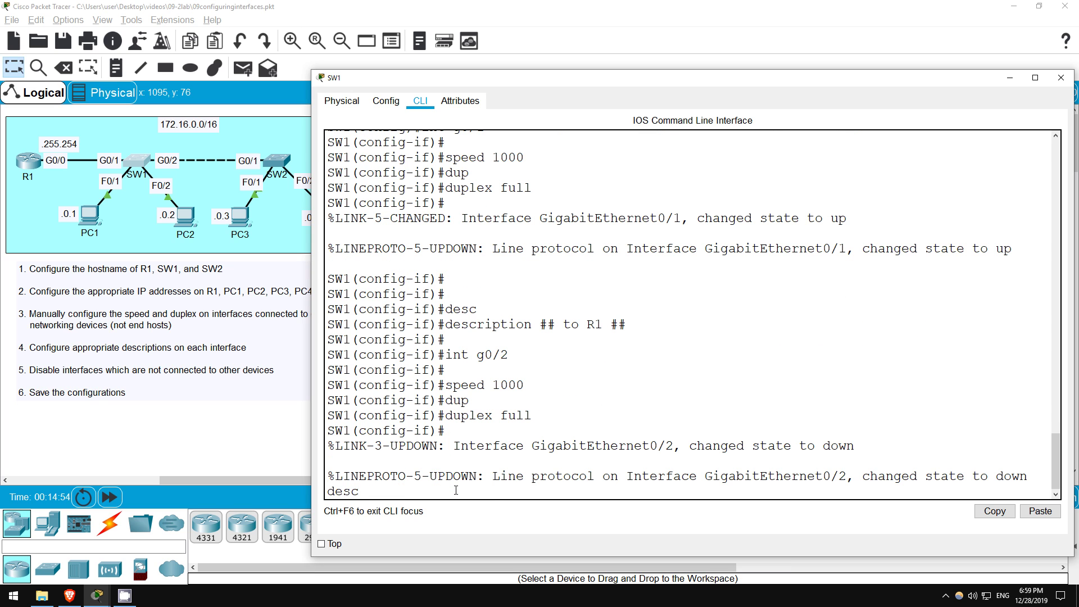
pyautogui.press('Tab')
pyautogui.write('#')
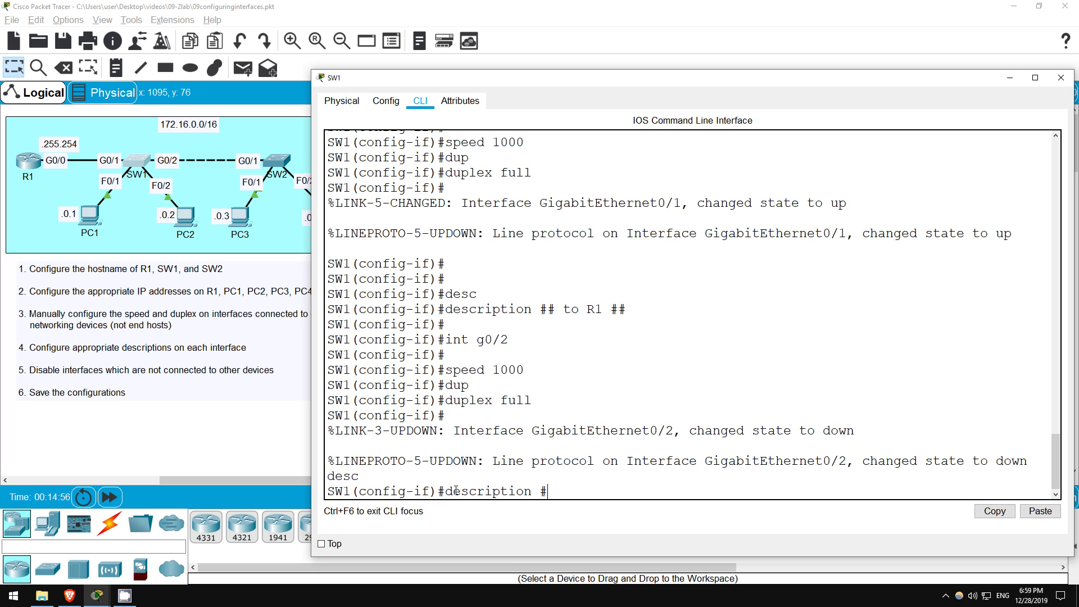
pyautogui.write('# to SW2 ##')
pyautogui.press('Return')
pyautogui.press('Return')
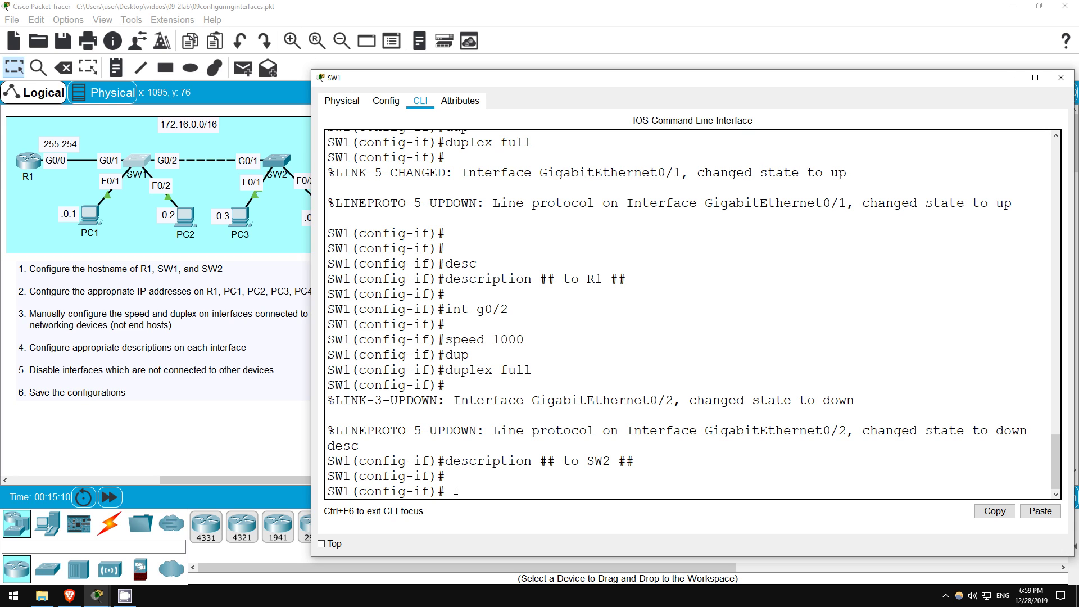
pyautogui.write('int')
pyautogui.write(' range f0')
pyautogui.write('/1 - 2')
# Step: Describe the Fa0/1–2 port range as 'to end hosts'
pyautogui.press('Return')
pyautogui.write('desc')
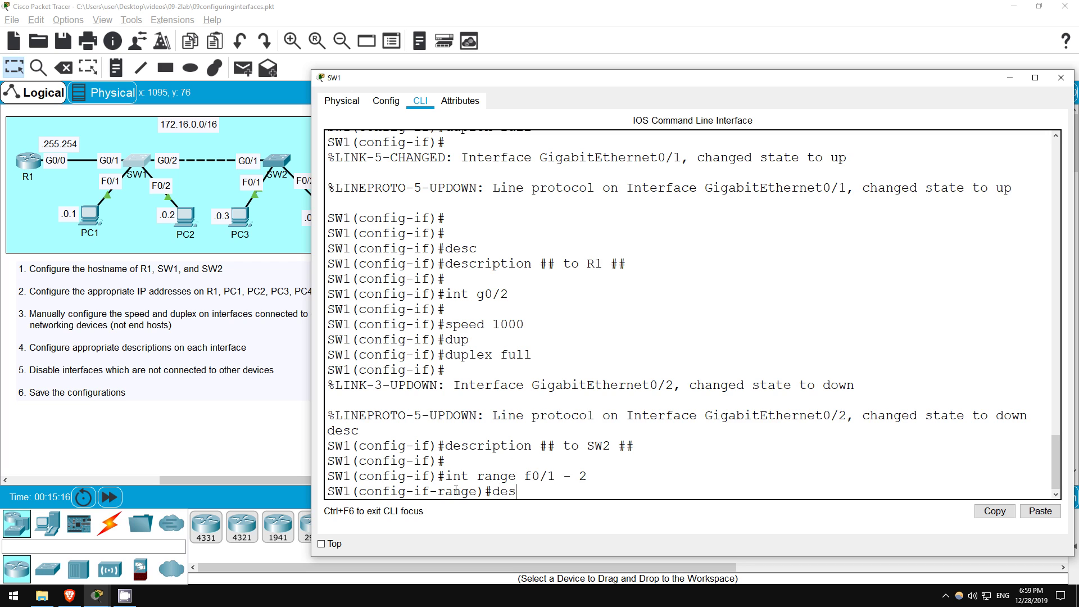
pyautogui.press('Tab')
pyautogui.write('## to end')
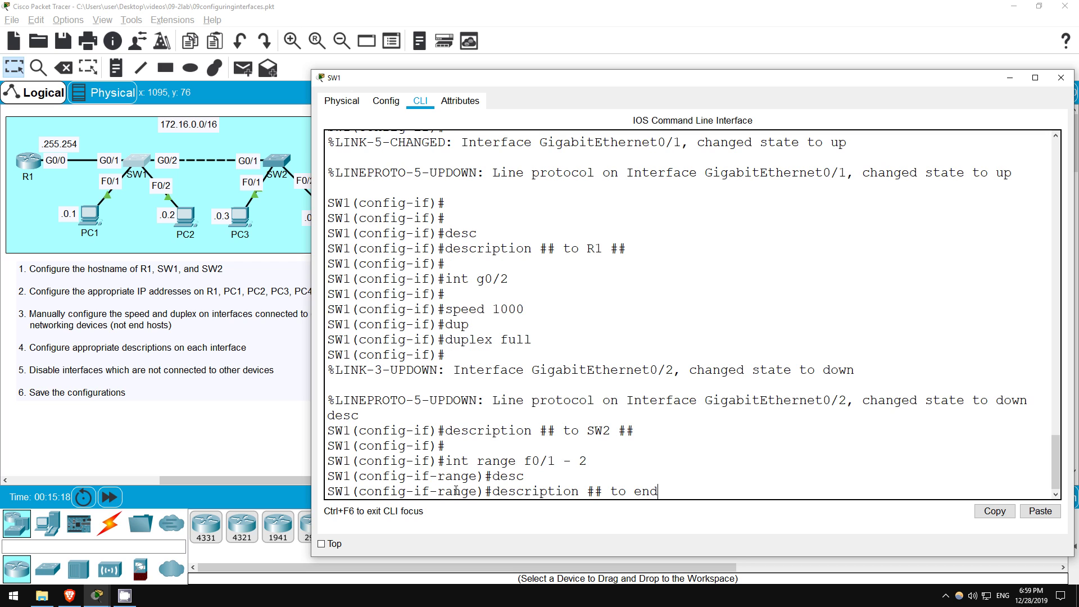
pyautogui.write(' hosts ##')
pyautogui.press('Return')
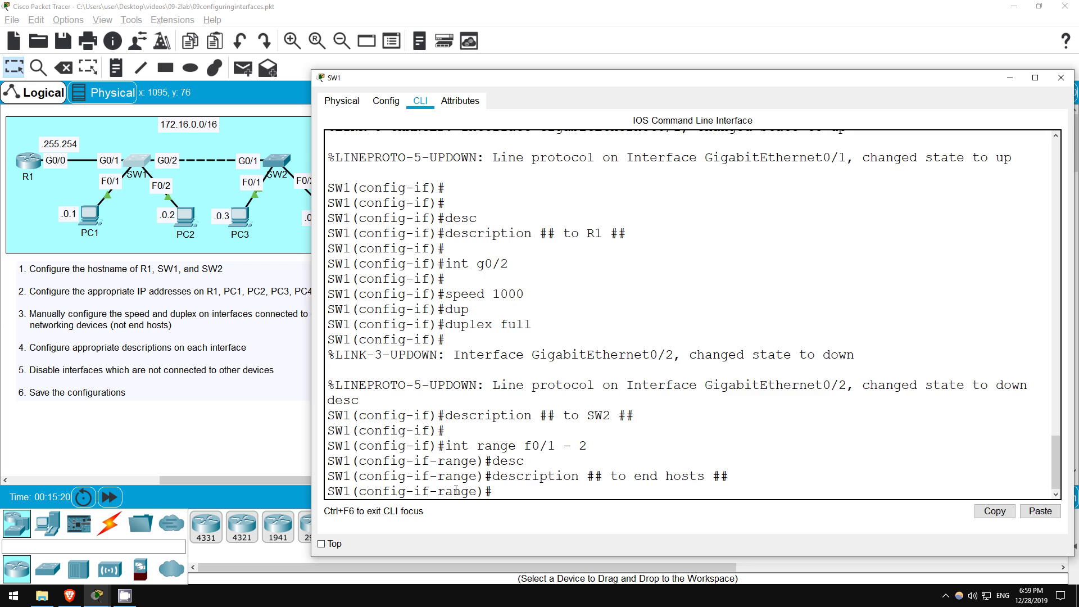
pyautogui.press('Return')
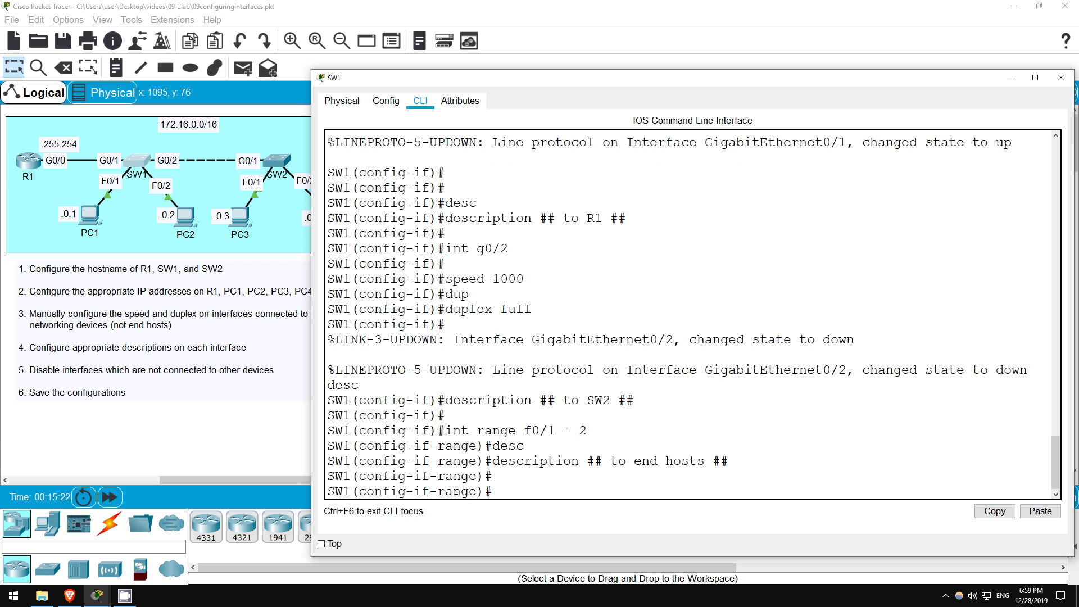
pyautogui.scroll(3, 461, 448)
pyautogui.scroll(3, 429, 270)
pyautogui.scroll(2, 398, 345)
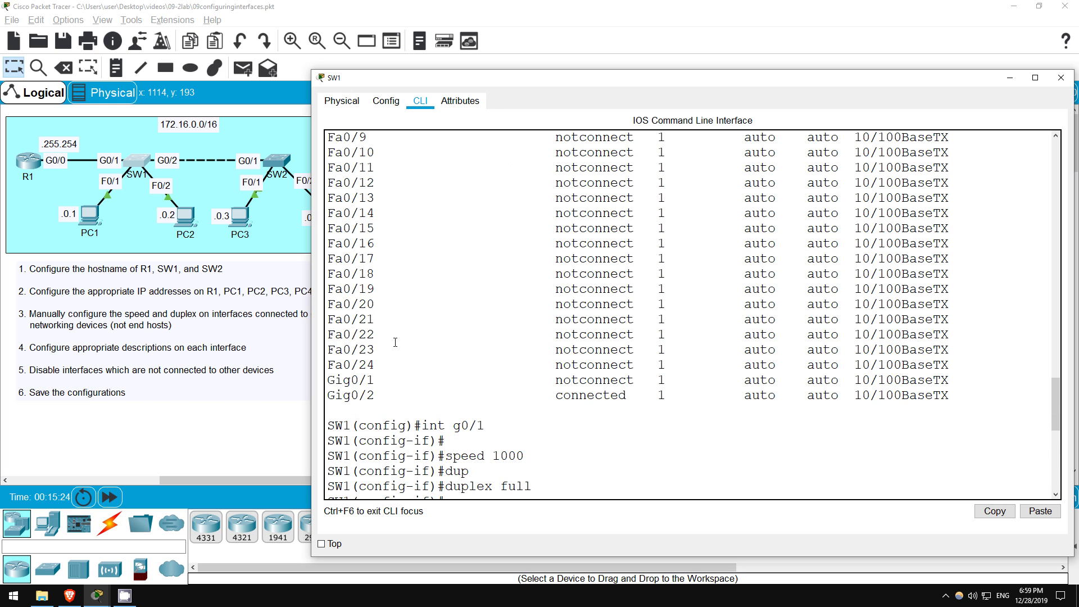
pyautogui.moveTo(375, 364)
pyautogui.mouseDown()
pyautogui.moveTo(334, 287)
pyautogui.moveTo(334, 244)
pyautogui.mouseUp()
pyautogui.click(455, 368)
pyautogui.write('description ## to end hosts ##')
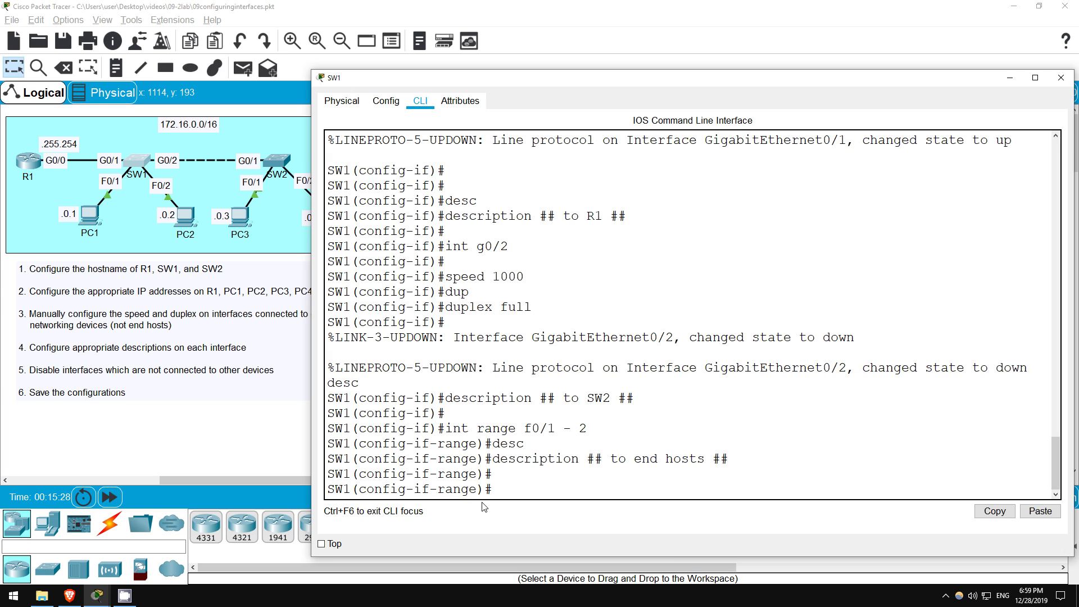
pyautogui.write('int')
pyautogui.write(' range f0/')
pyautogui.write('3 - 24')
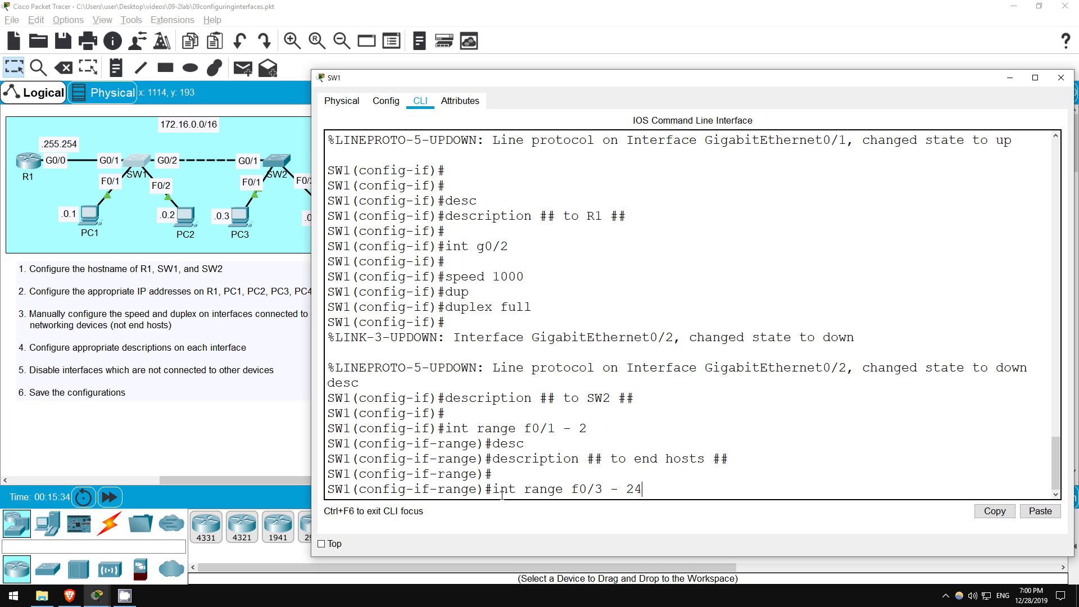
# Step: Describe Fa0/3–24 as 'not in use' and shut those ports down
pyautogui.press('Return')
pyautogui.press('Return')
pyautogui.write('desc')
pyautogui.press('Tab')
pyautogui.write('##')
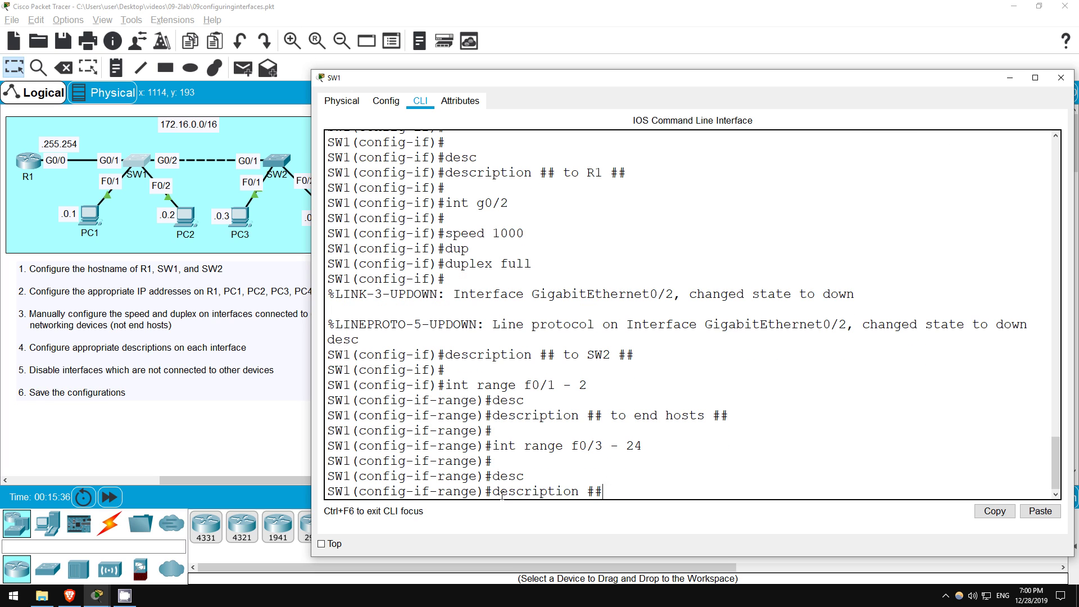
pyautogui.write(' not in use ##')
pyautogui.press('Return')
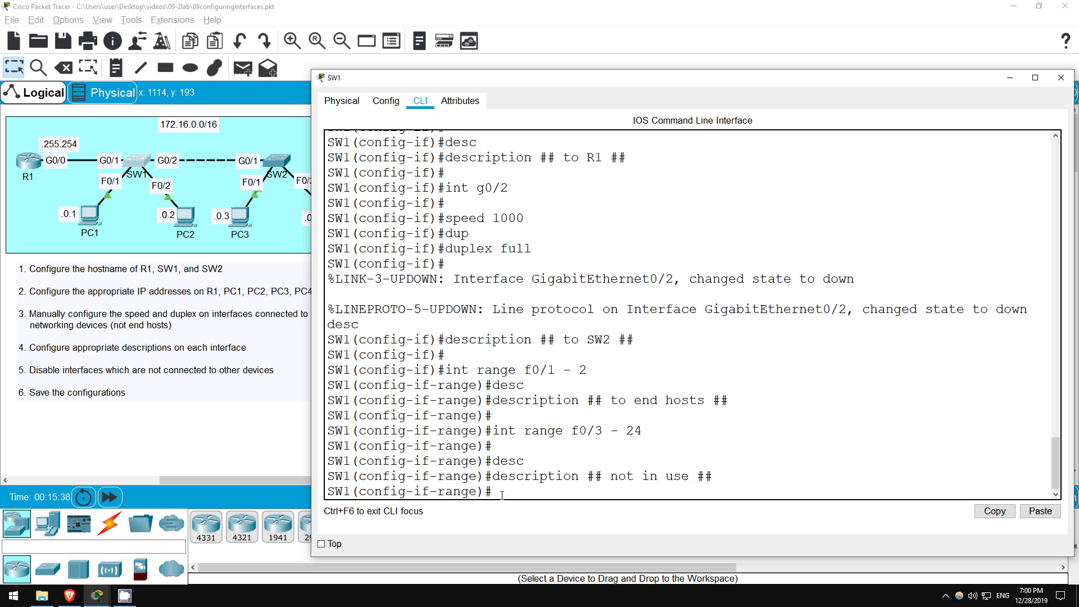
pyautogui.write('shut')
pyautogui.press('Tab')
pyautogui.press('Return')
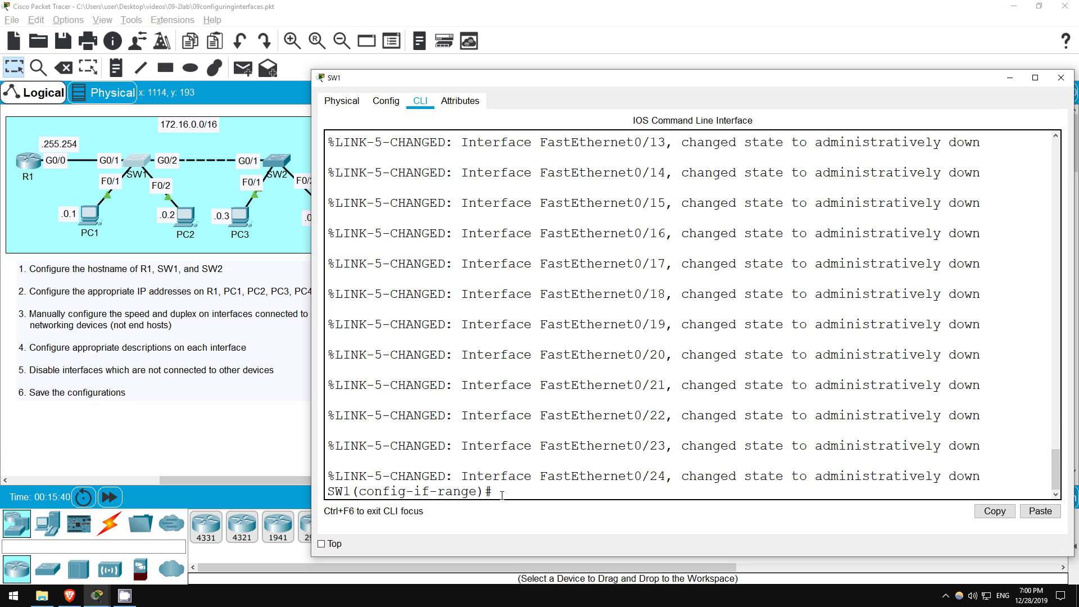
pyautogui.press('Return')
pyautogui.press('Return')
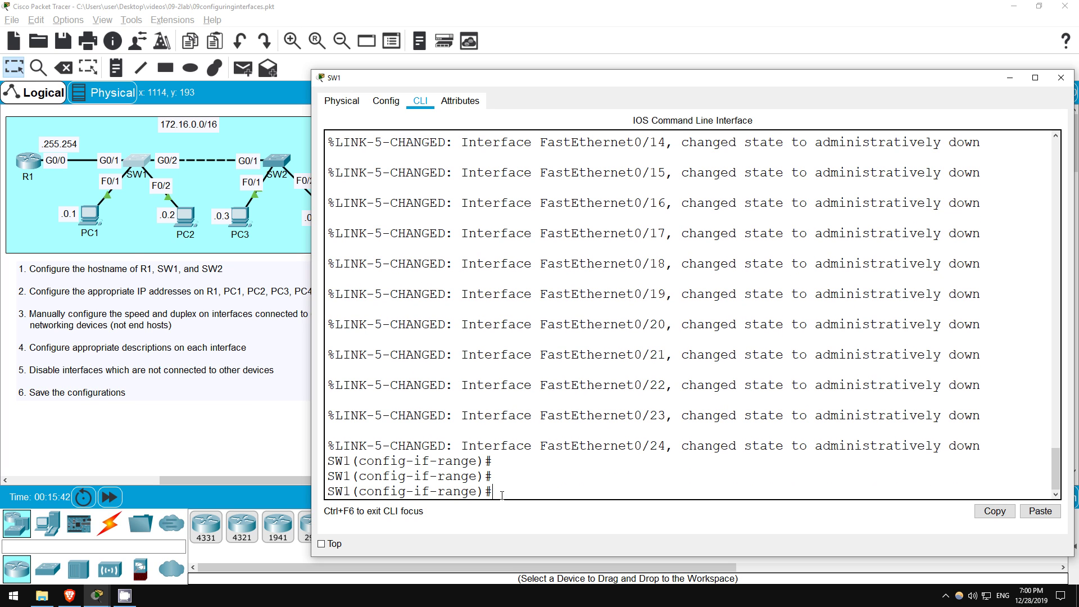
pyautogui.write('do sh int stat')
pyautogui.write('us')
pyautogui.press('Return')
pyautogui.press('space')
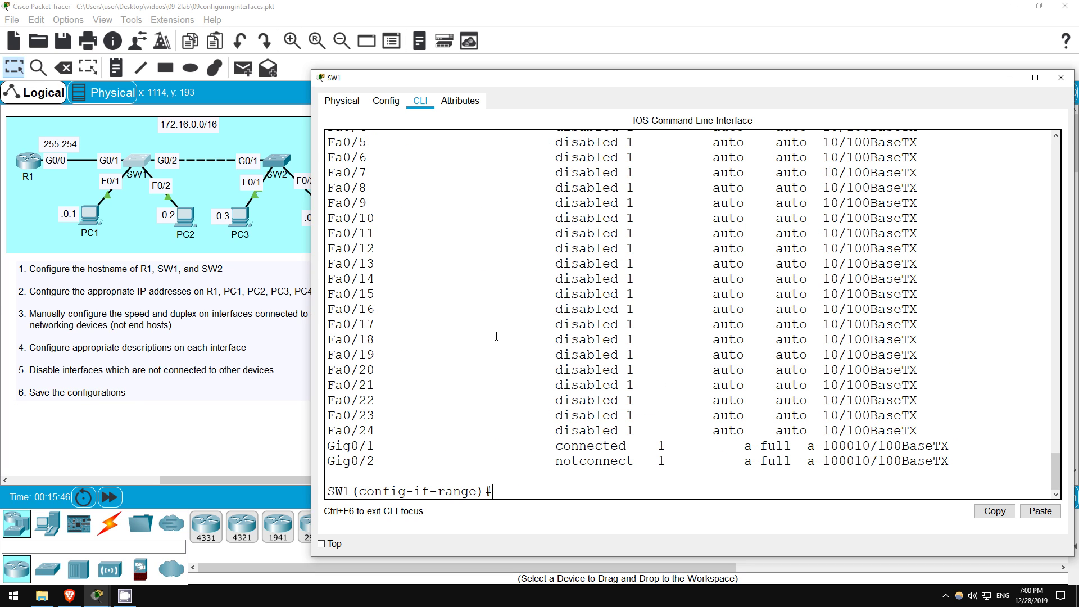
pyautogui.scroll(8, 497, 336)
pyautogui.scroll(1, 499, 335)
pyautogui.scroll(-1, 546, 226)
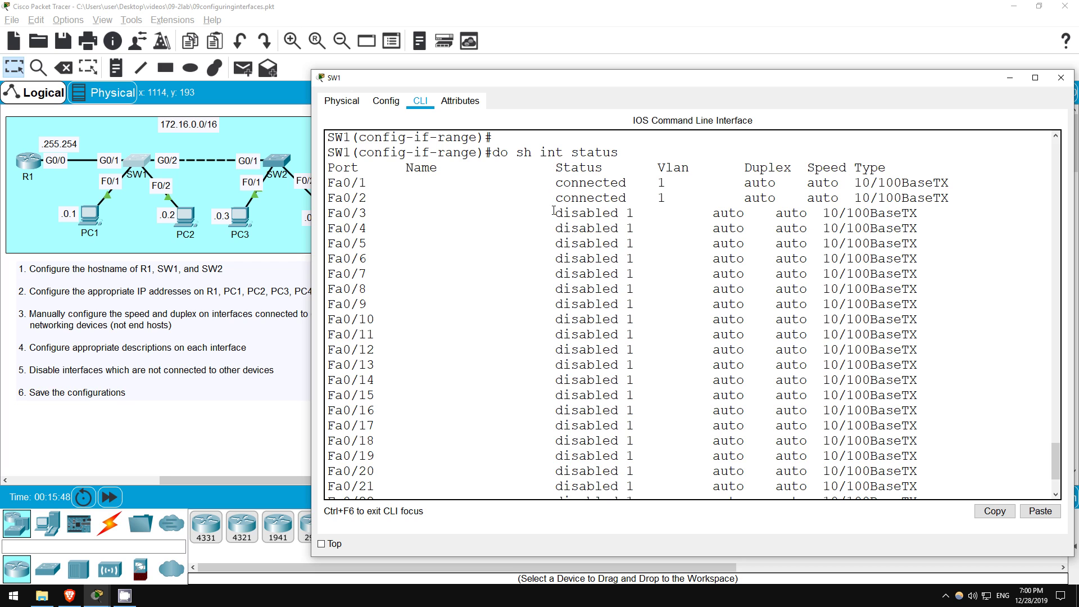
pyautogui.moveTo(550, 211); pyautogui.dragTo(625, 326)
pyautogui.scroll(-3, 622, 321)
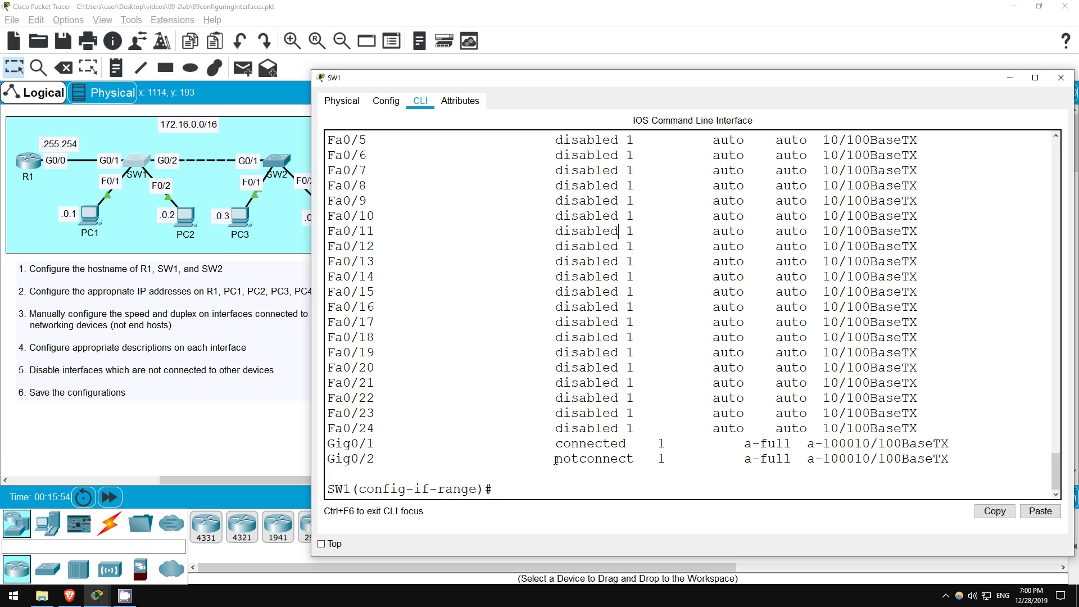
pyautogui.moveTo(556, 459); pyautogui.dragTo(638, 459)
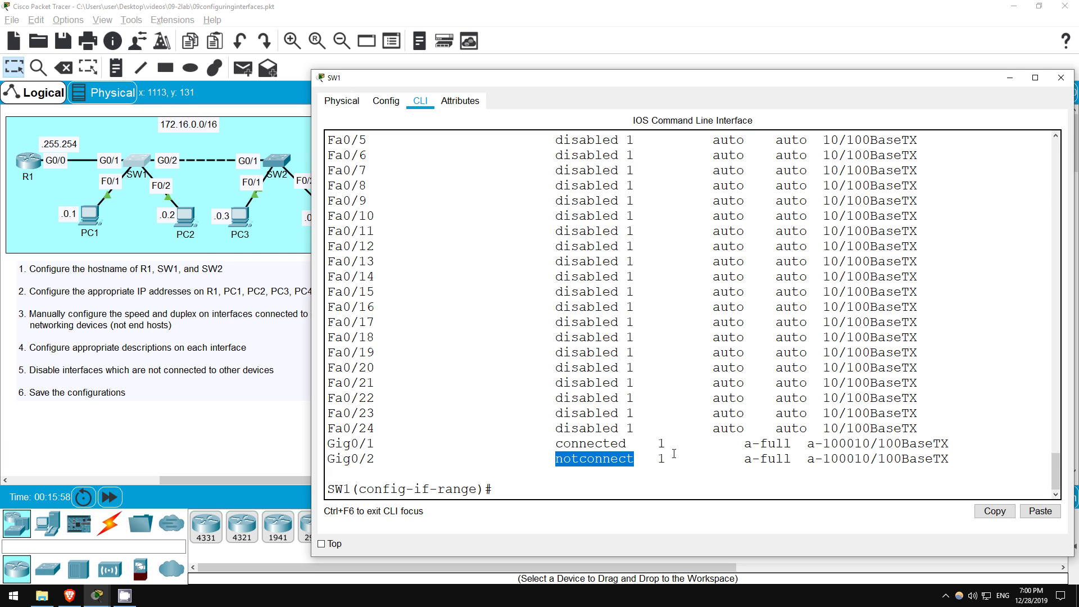
pyautogui.click(671, 456)
pyautogui.moveTo(738, 444); pyautogui.dragTo(795, 443)
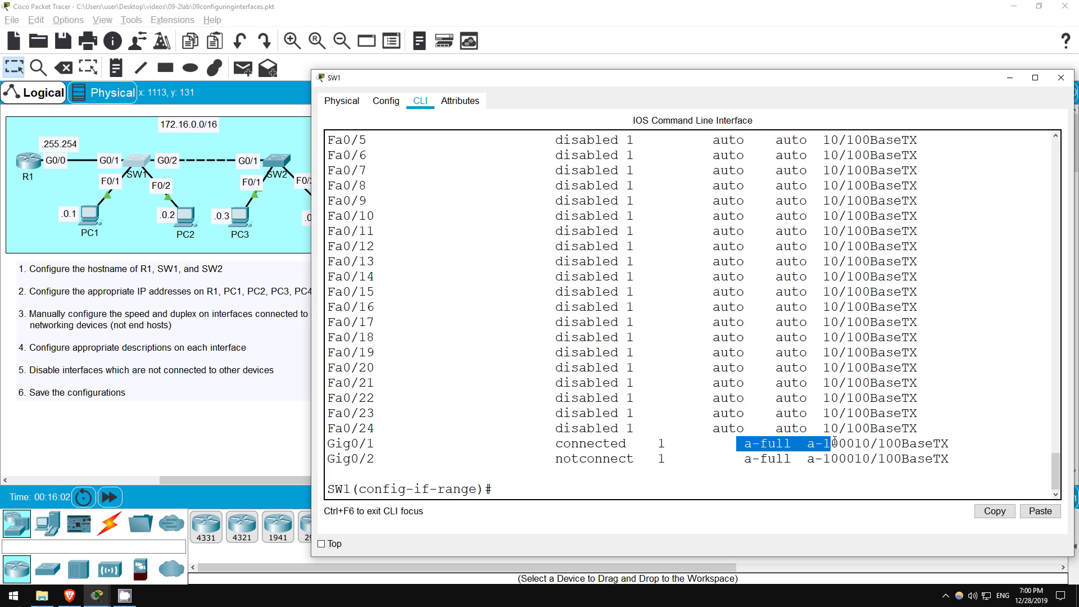
pyautogui.moveTo(795, 444); pyautogui.dragTo(853, 442)
pyautogui.click(846, 438)
pyautogui.moveTo(808, 443); pyautogui.dragTo(844, 444)
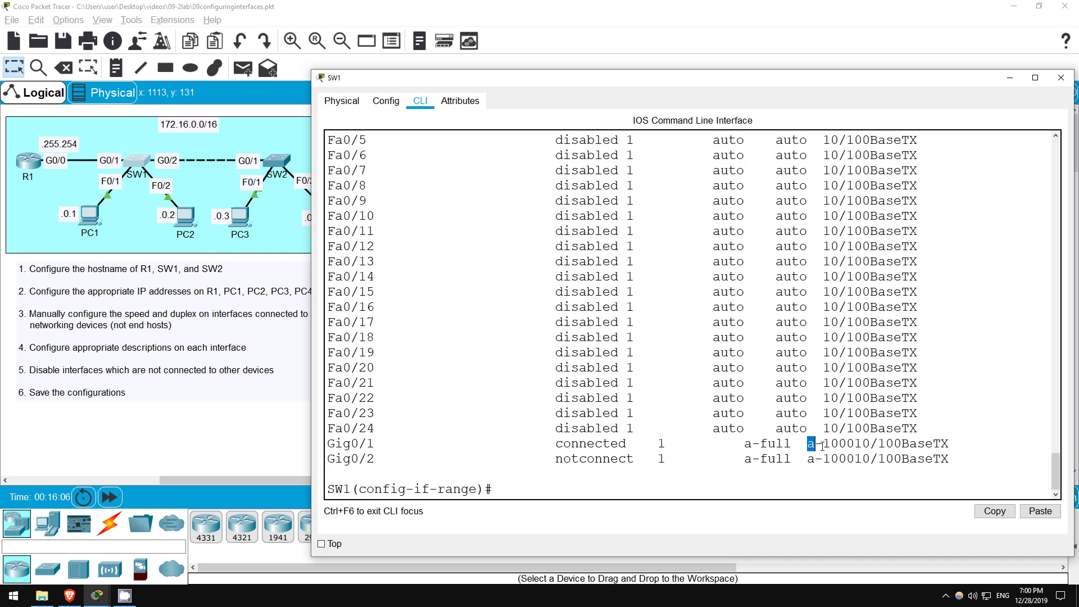
pyautogui.click(768, 445)
pyautogui.moveTo(742, 445); pyautogui.dragTo(796, 444)
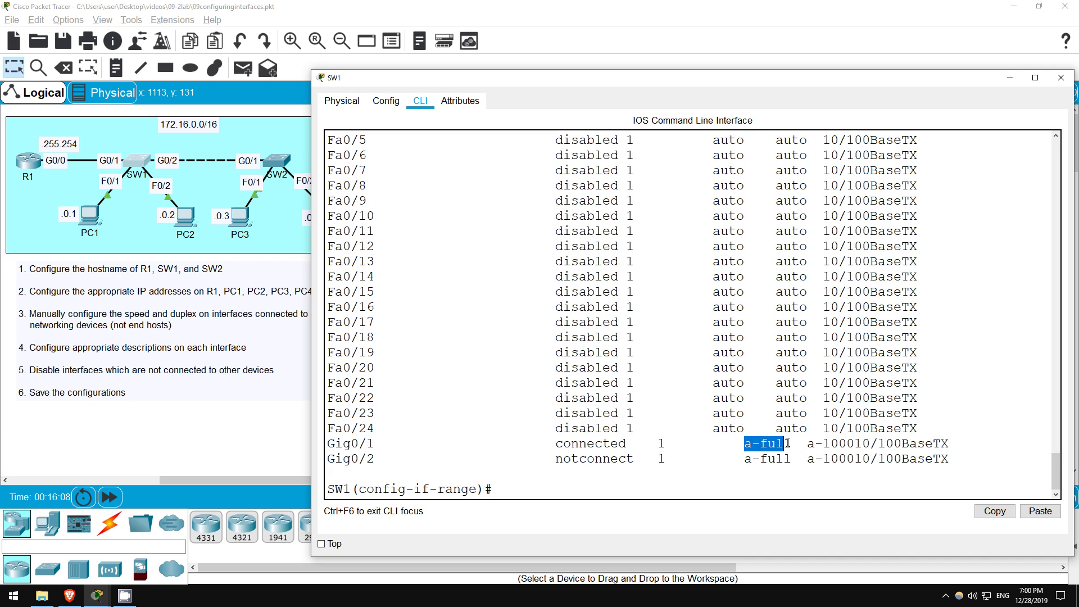
pyautogui.click(799, 444)
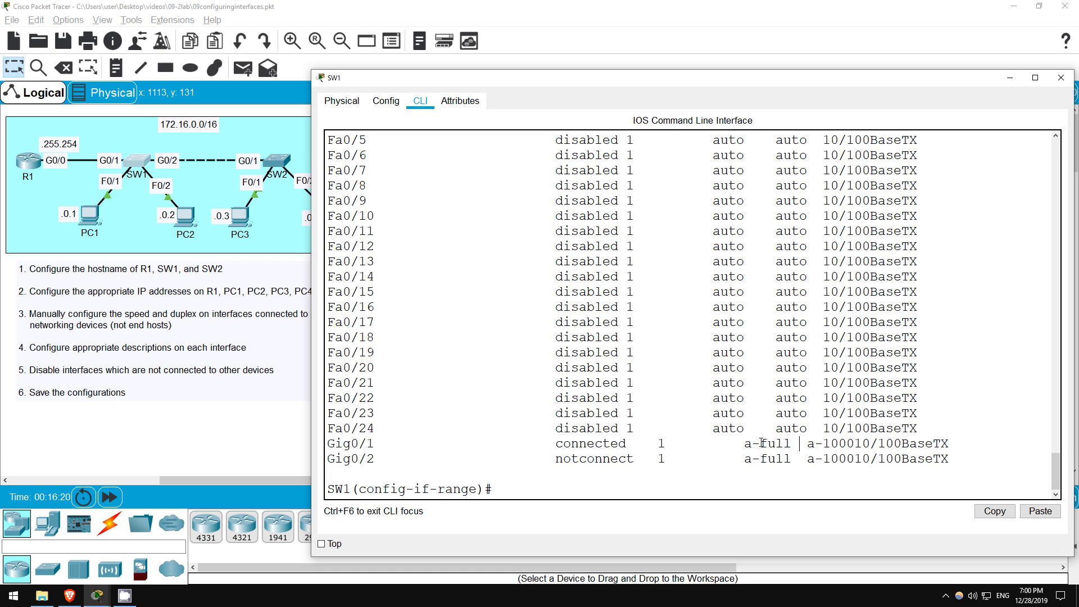
pyautogui.moveTo(761, 443); pyautogui.dragTo(794, 444)
pyautogui.click(794, 444)
pyautogui.write('e')
pyautogui.write('nd')
# Step: Leave configuration mode and save SW1's running configuration with write memory
pyautogui.press('Return')
pyautogui.press('Return')
pyautogui.press('Return')
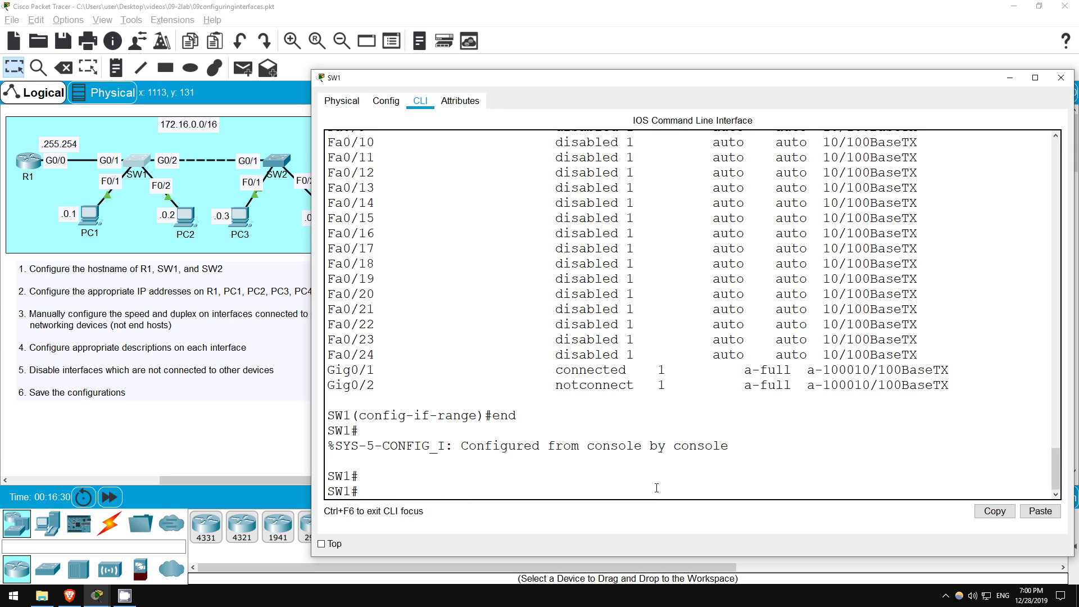
pyautogui.write('write mem')
pyautogui.press('Tab')
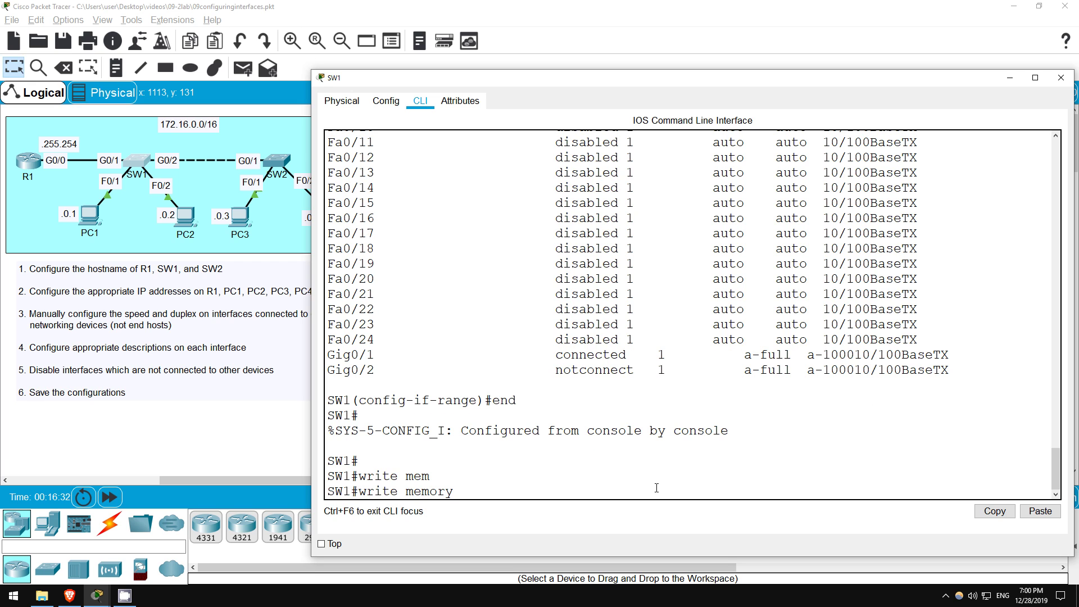
pyautogui.press('Return')
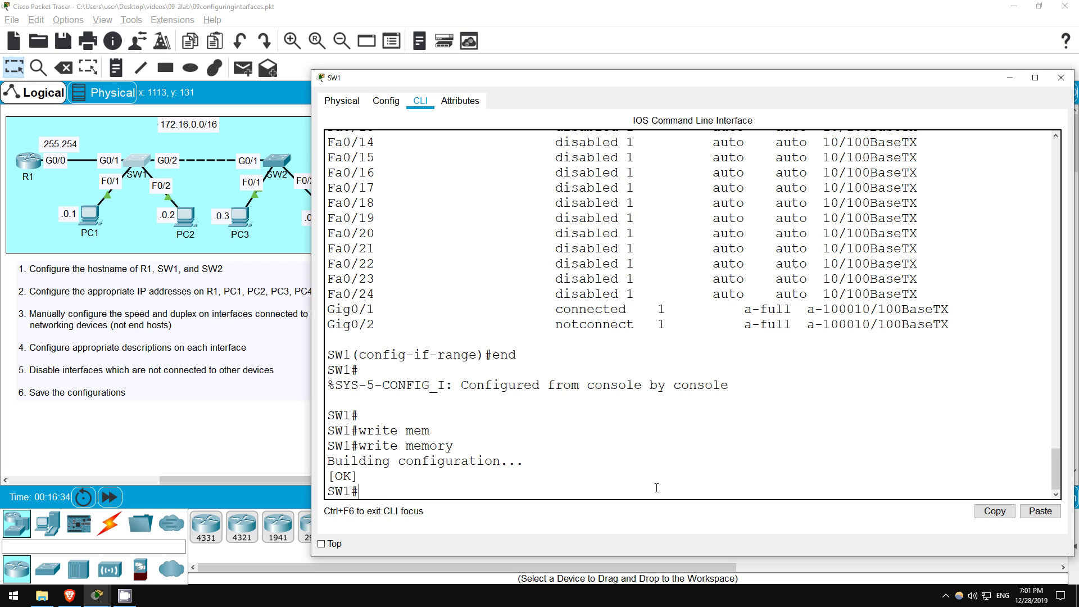
pyautogui.write('show start')
# Step: Page through SW1's startup-config to the end, highlighting the GigabitEthernet0/2 settings
pyautogui.press('Tab')
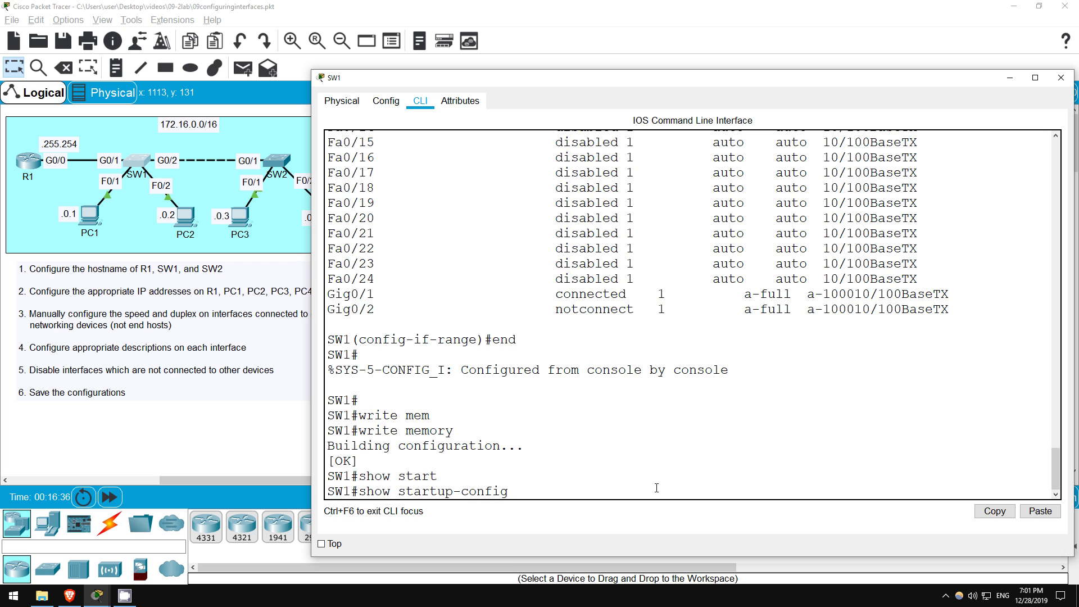
pyautogui.press('Return')
pyautogui.press('space')
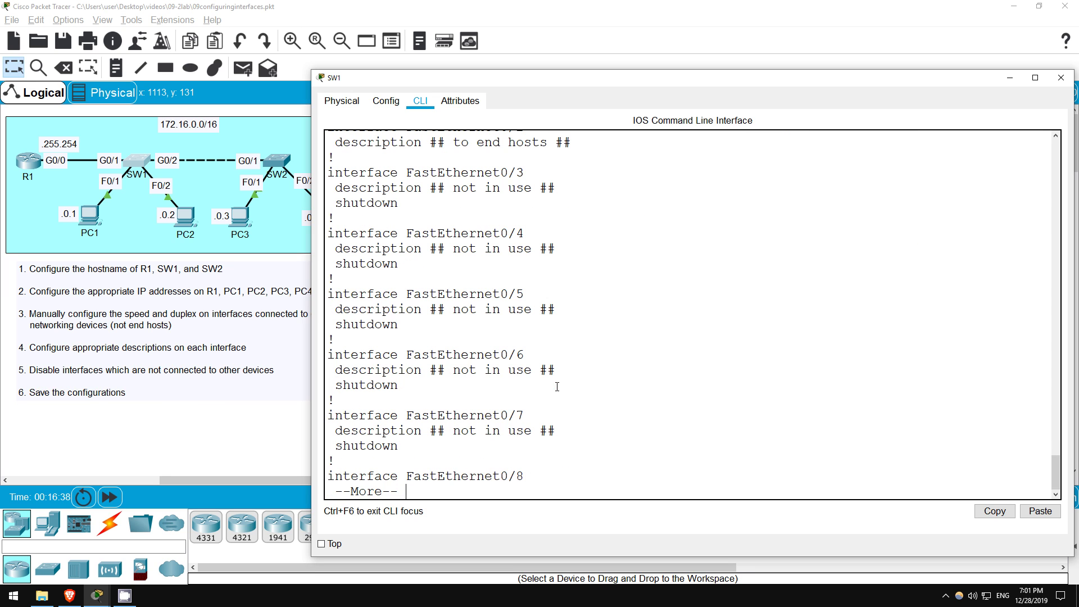
pyautogui.moveTo(551, 367); pyautogui.dragTo(525, 415)
pyautogui.click(449, 402)
pyautogui.press('space')
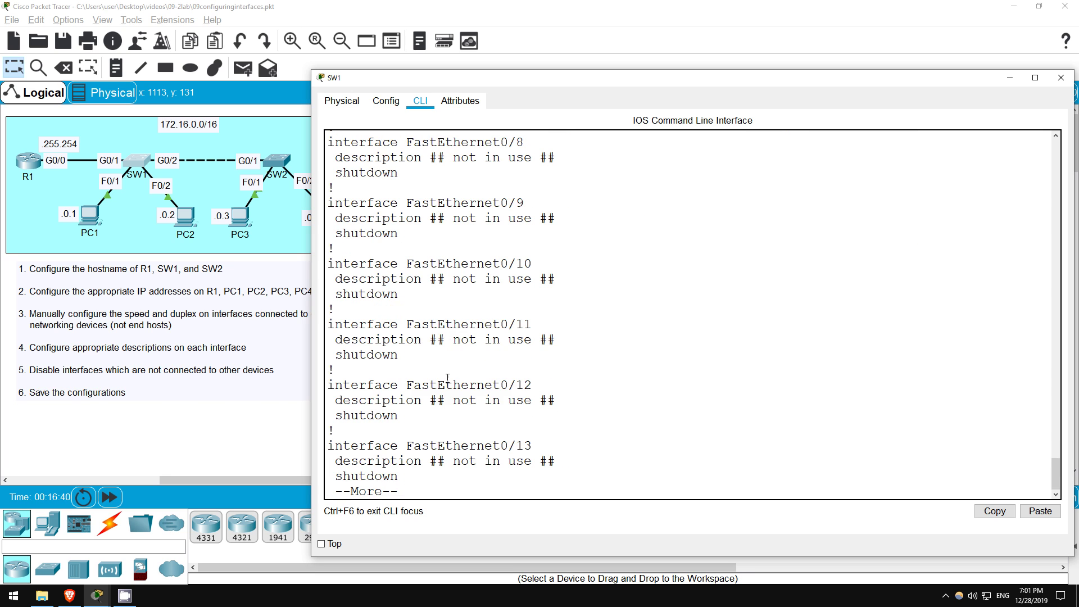
pyautogui.press('space')
pyautogui.press('space')
pyautogui.press('space')
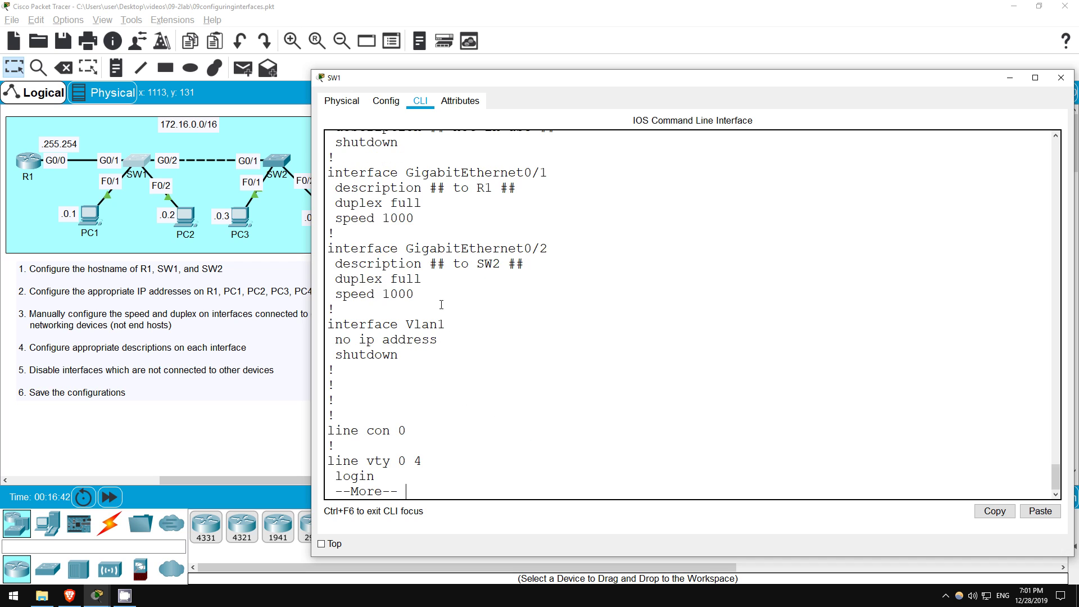
pyautogui.moveTo(441, 304); pyautogui.dragTo(329, 245)
pyautogui.click(473, 458)
pyautogui.press('space')
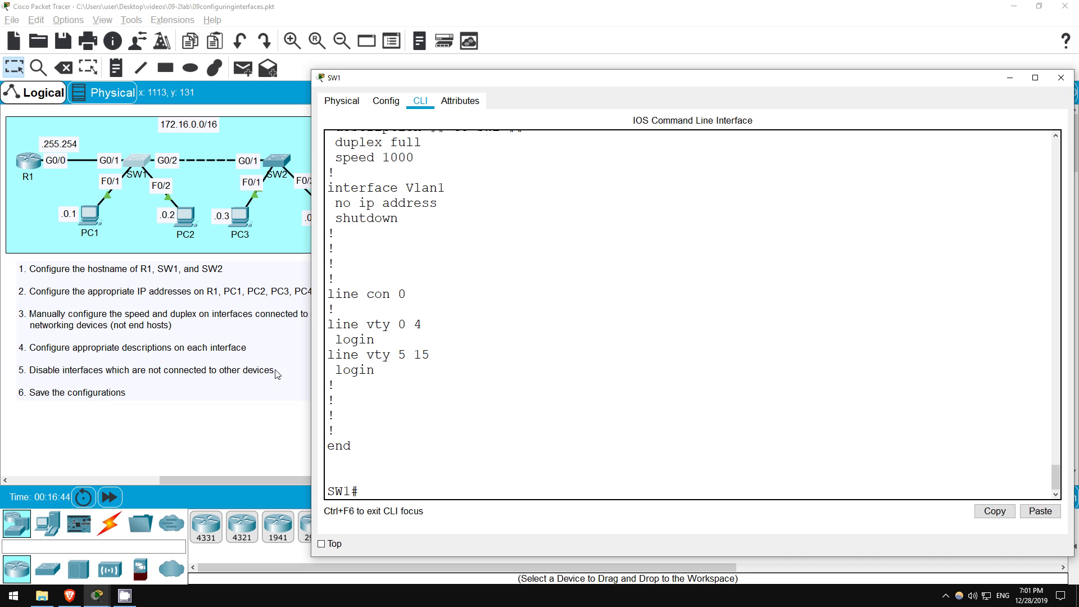
# Step: Open SW2's CLI and set the switch hostname to SW2
pyautogui.click(263, 419)
pyautogui.click(278, 168)
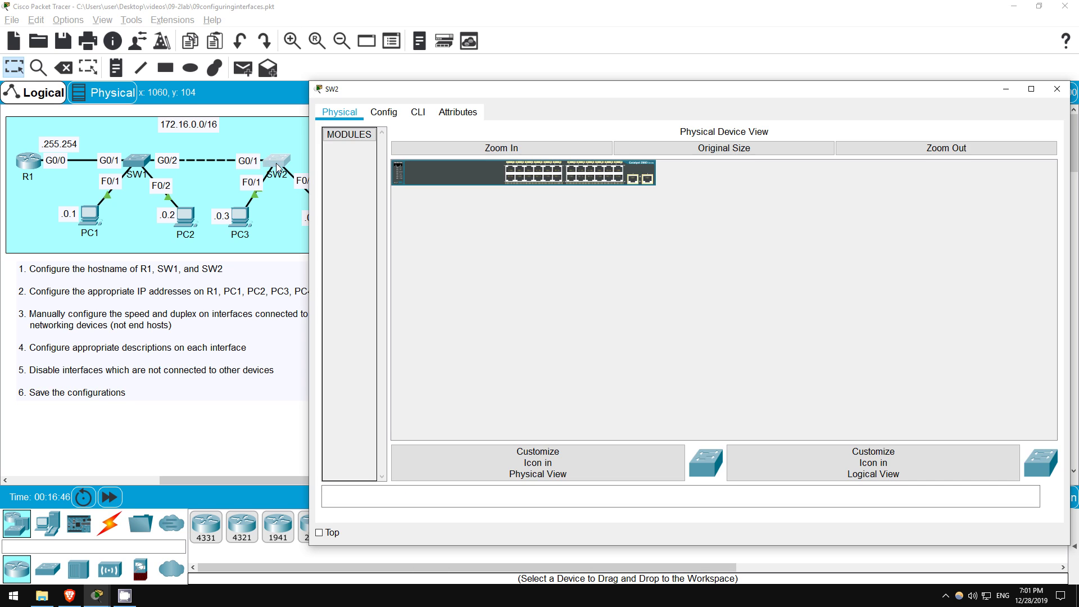
pyautogui.click(418, 112)
pyautogui.press('Return')
pyautogui.press('Return')
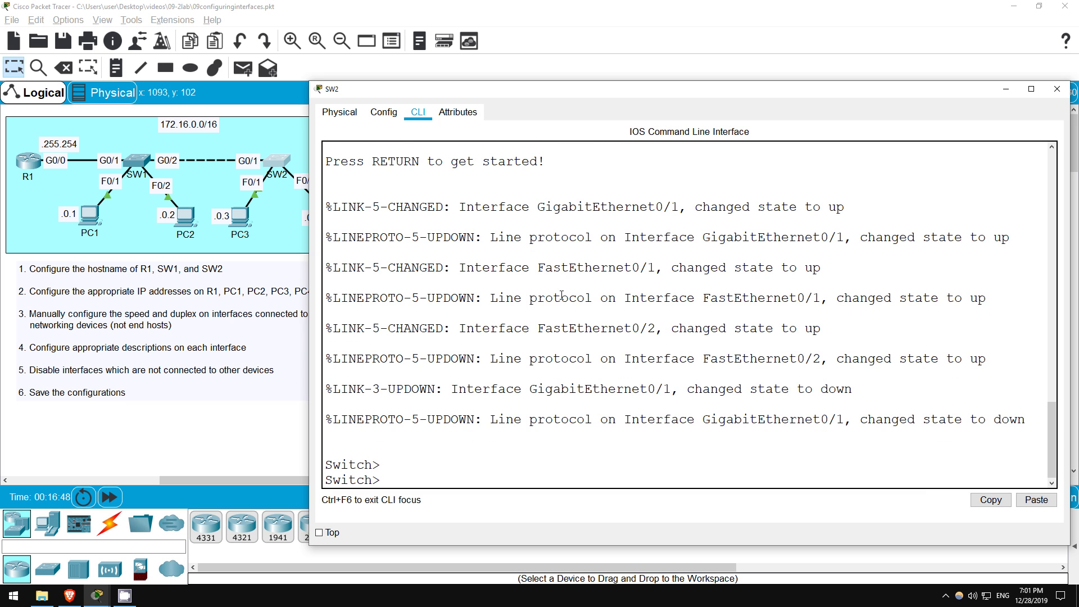
pyautogui.write('en')
pyautogui.press('Return')
pyautogui.write('tch#conf')
pyautogui.press('Return')
pyautogui.write('ho')
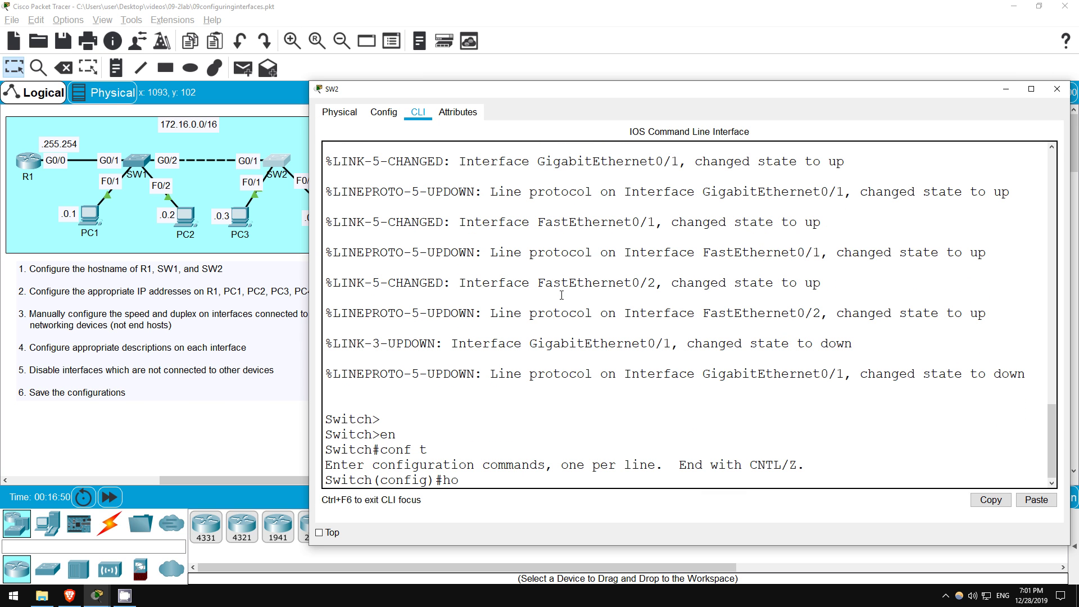
pyautogui.write('st SW2')
pyautogui.press('Return')
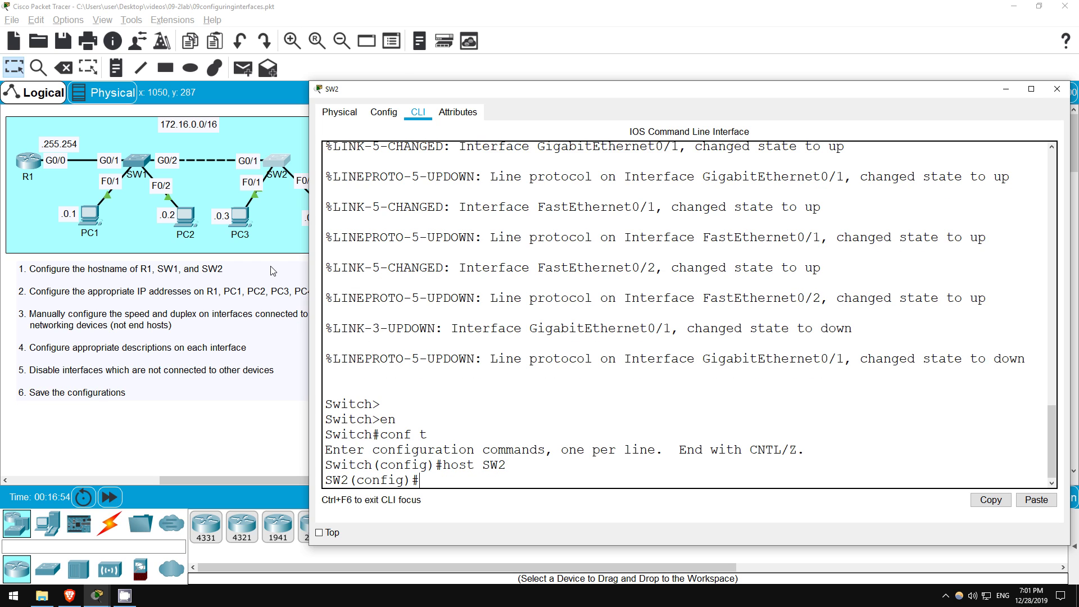
pyautogui.write('do sh int stat')
# Step: List SW2's interface status, highlighting connected Fa0/1 and the Fa0/3 row
pyautogui.press('Return')
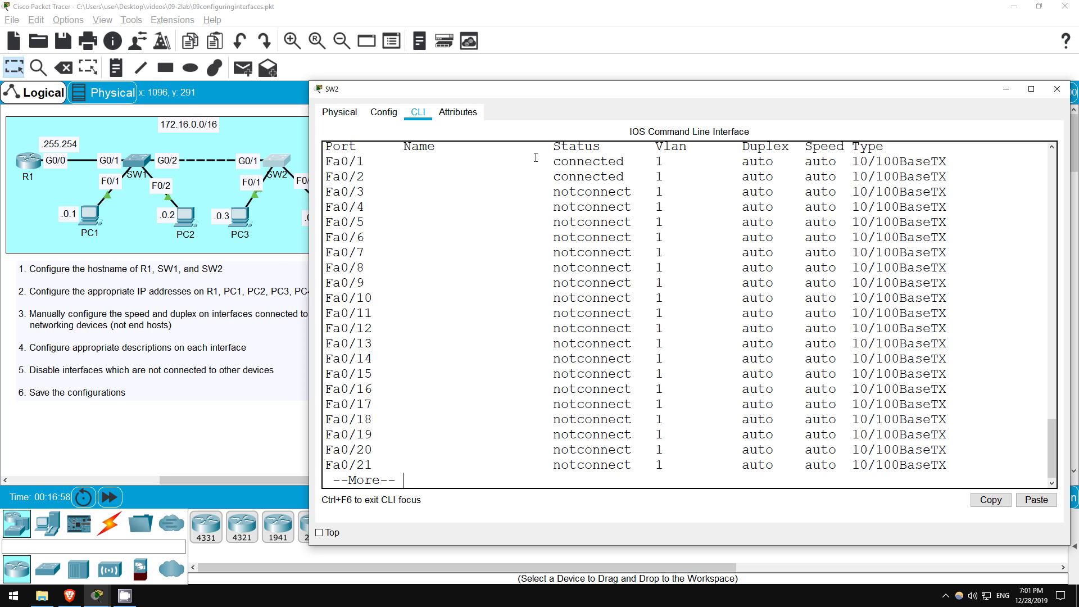
pyautogui.doubleClick(563, 160)
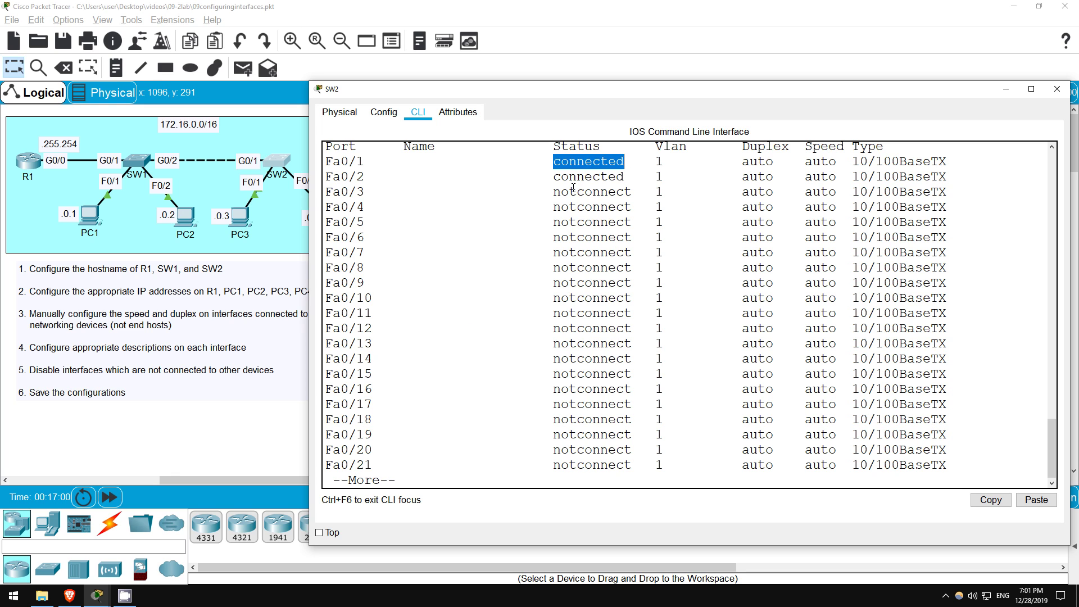
pyautogui.moveTo(554, 192); pyautogui.dragTo(601, 192)
pyautogui.click(557, 241)
pyautogui.press('space')
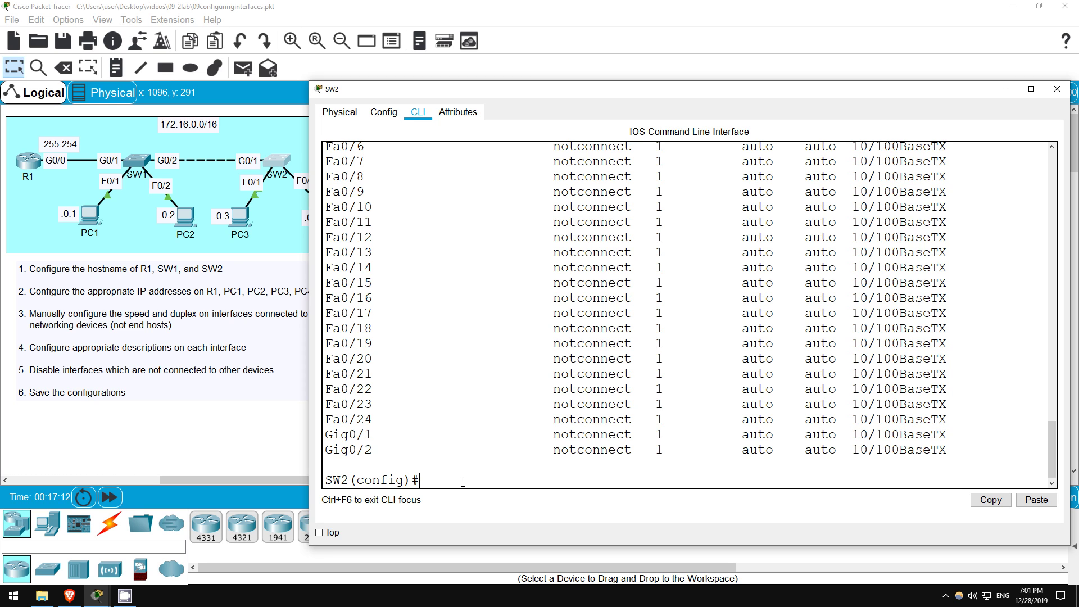
pyautogui.write('int g0/')
pyautogui.write('1')
# Step: Set SW2's G0/1 to speed 1000, full duplex, with description 'to SW1'
pyautogui.press('Return')
pyautogui.write('sp')
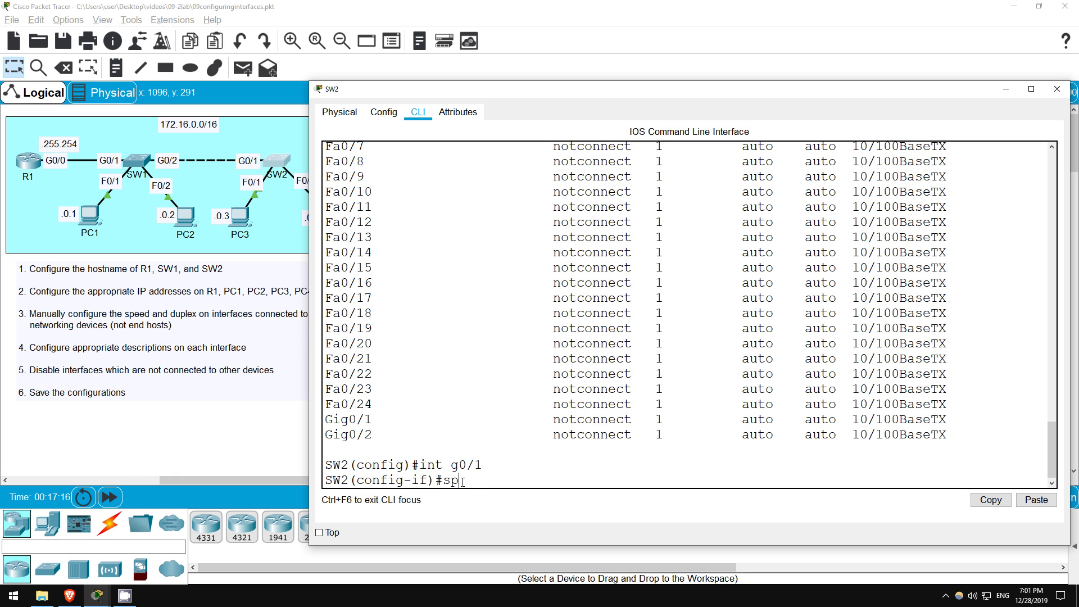
pyautogui.write('eed 1000')
pyautogui.press('Return')
pyautogui.write('du')
pyautogui.press('Tab')
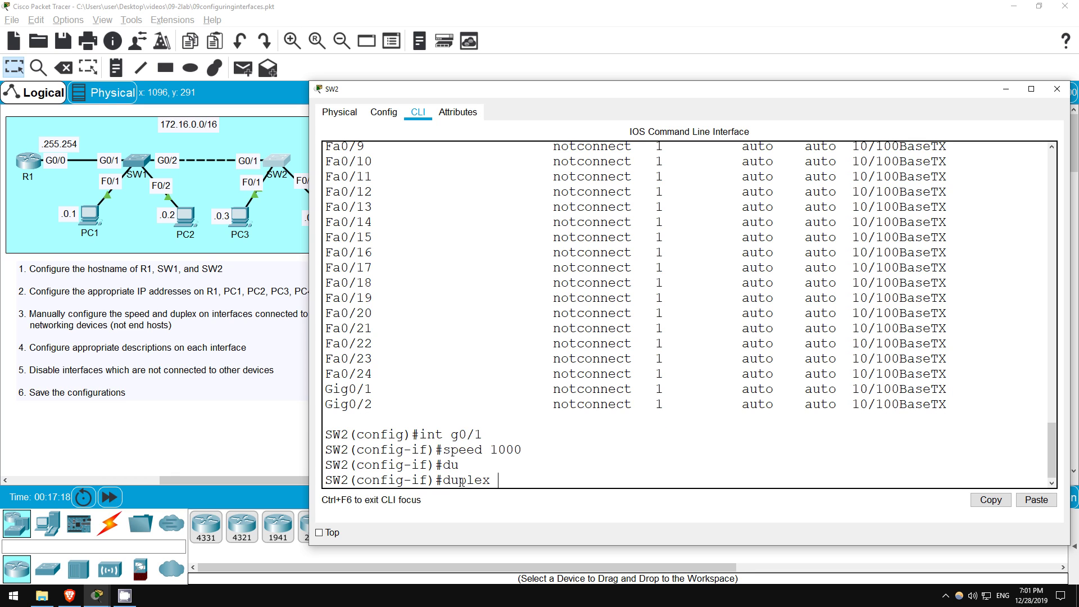
pyautogui.write('full')
pyautogui.press('Return')
pyautogui.press('Return')
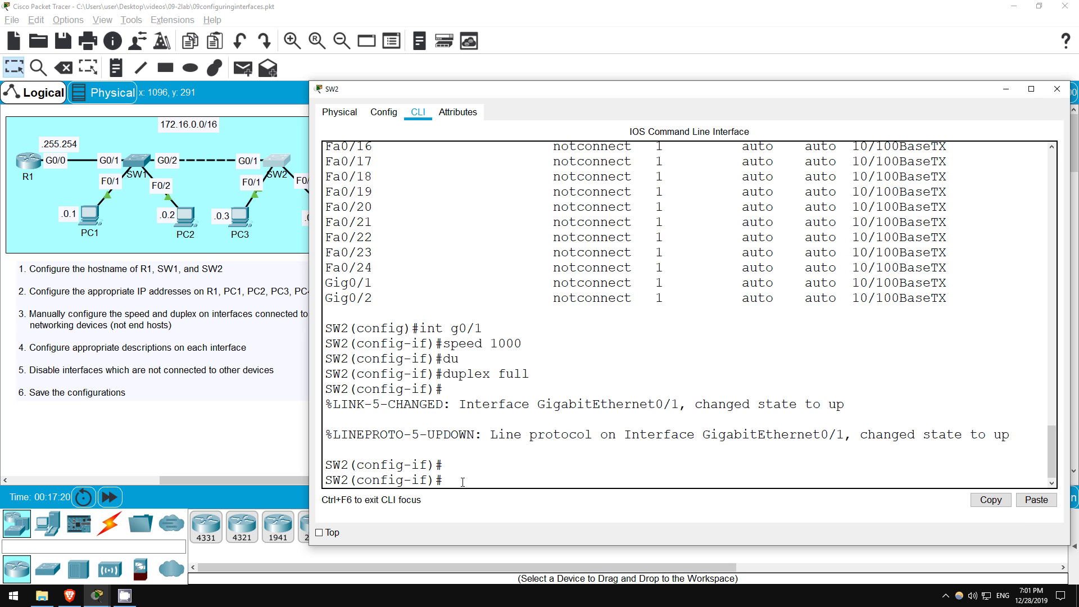
pyautogui.write('desc')
pyautogui.press('Tab')
pyautogui.write('## to SW1')
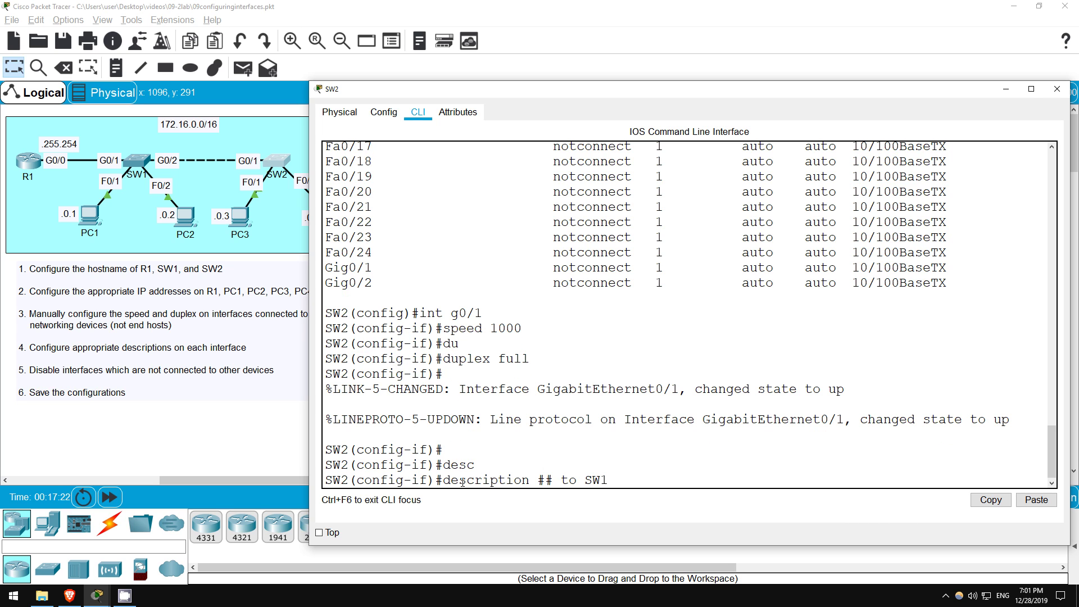
pyautogui.write(' ##')
pyautogui.press('Return')
pyautogui.press('Return')
pyautogui.press('Return')
pyautogui.write('int')
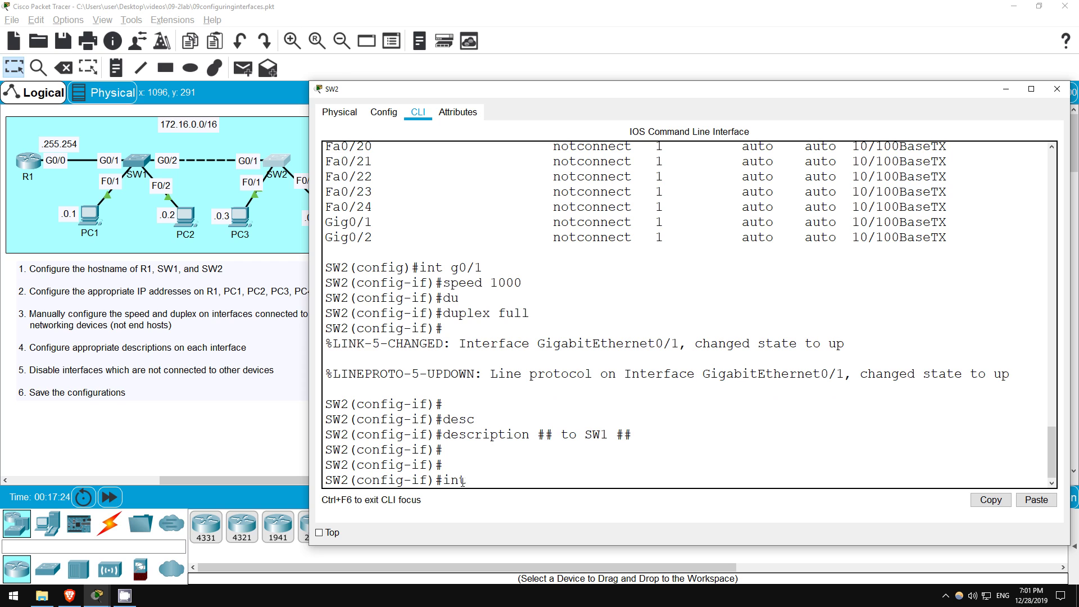
pyautogui.write(' range f0/1 - 2')
# Step: Give SW2's Fa0/1–2 range the description 'to end hosts'
pyautogui.press('Return')
pyautogui.write('des')
pyautogui.press('Tab')
pyautogui.write('##')
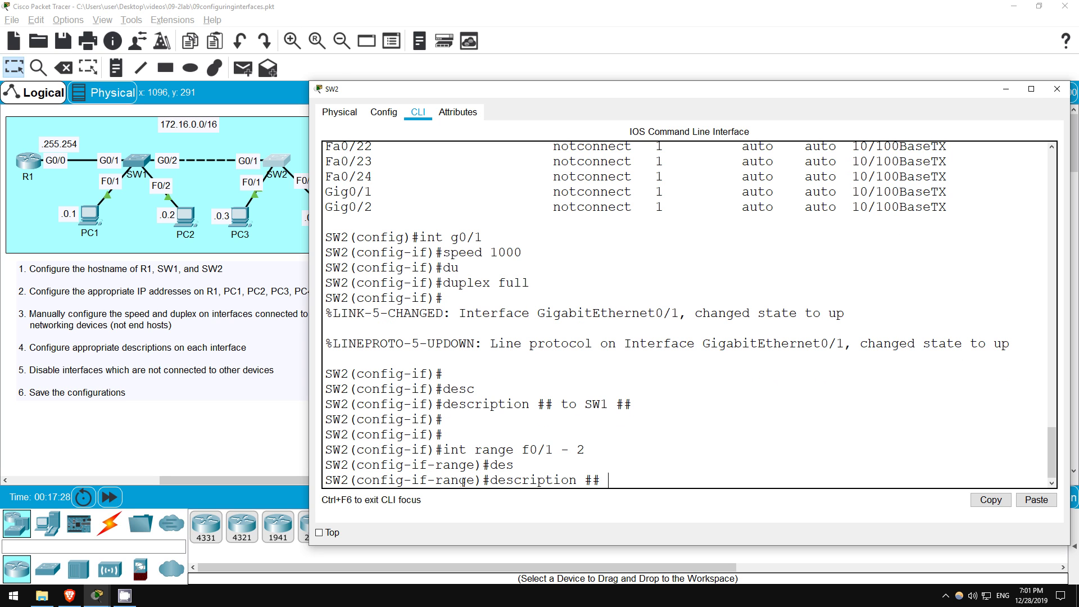
pyautogui.write(' to end hosts ##')
pyautogui.press('Return')
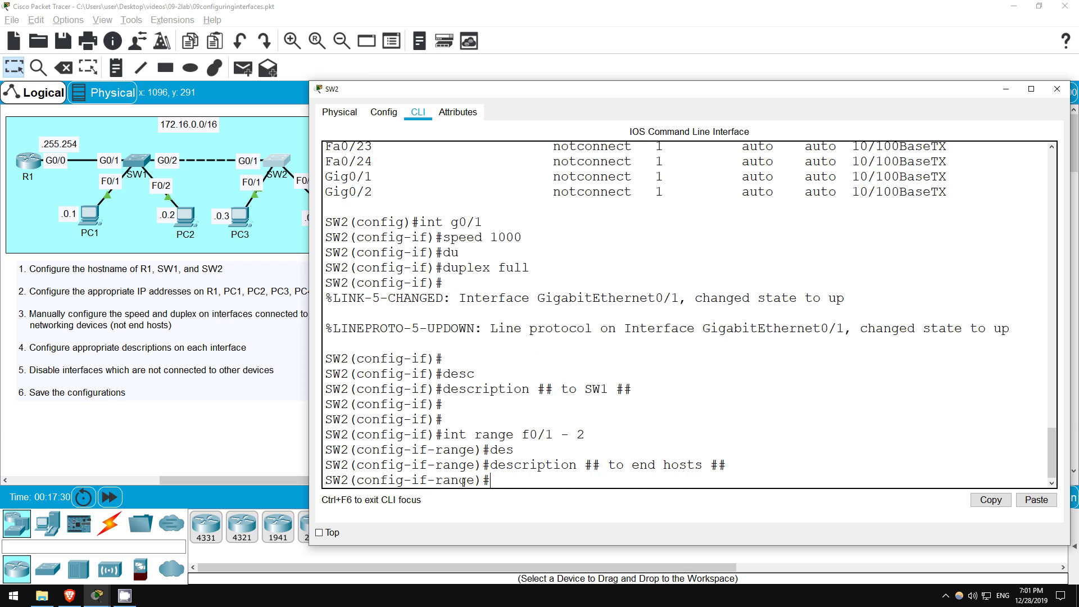
pyautogui.press('Return')
pyautogui.press('Return')
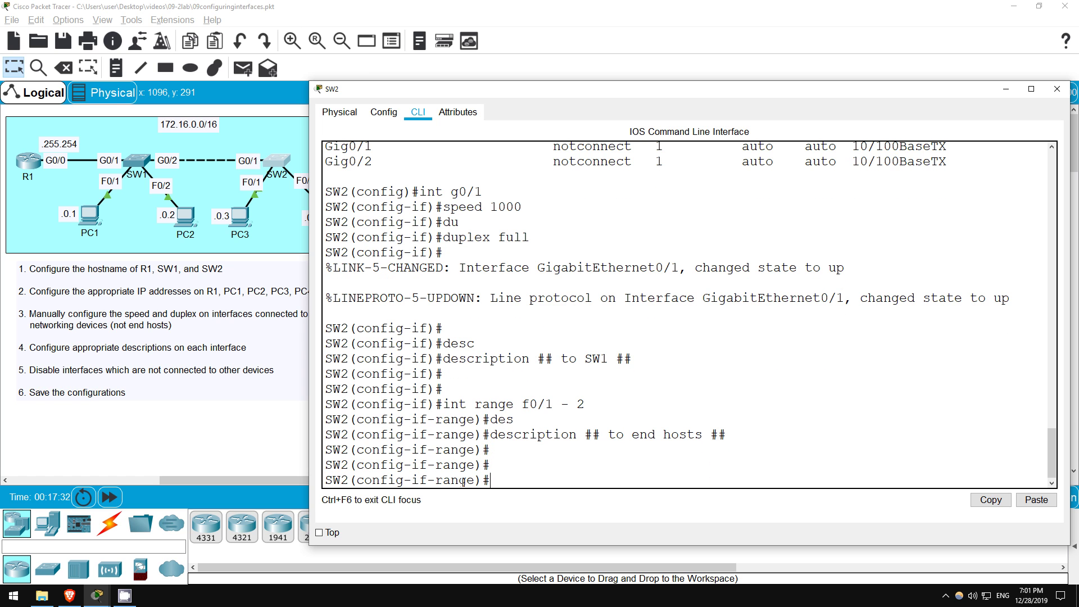
pyautogui.write('int range g')
pyautogui.write('0/2, ')
pyautogui.write('f0/3 - 24')
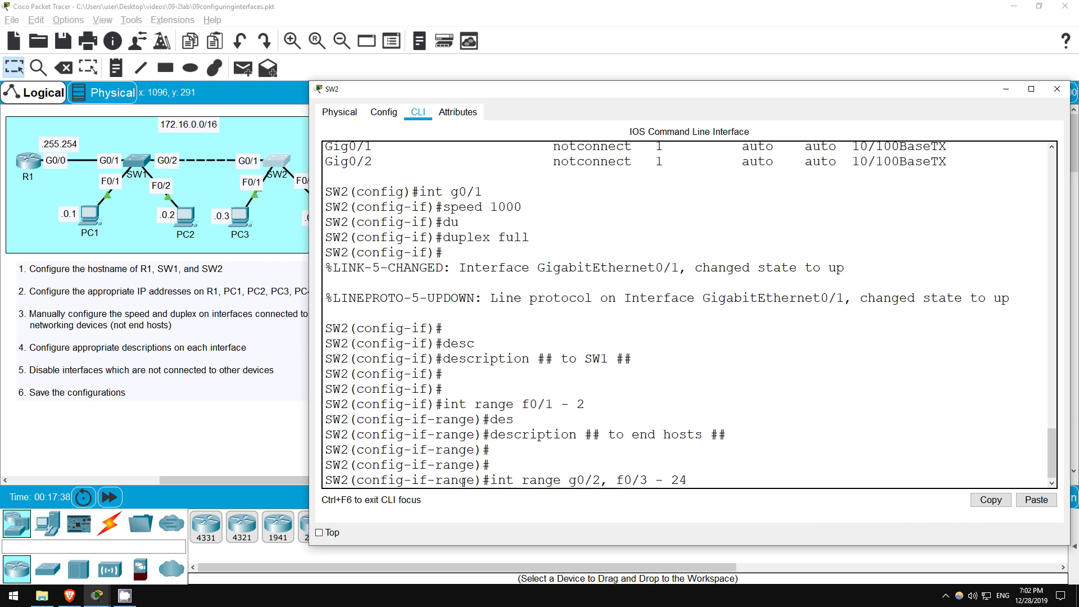
# Step: Describe Gig0/2 and Fa0/3–24 as 'not in use' and shut them down
pyautogui.press('Return')
pyautogui.press('Return')
pyautogui.write('des')
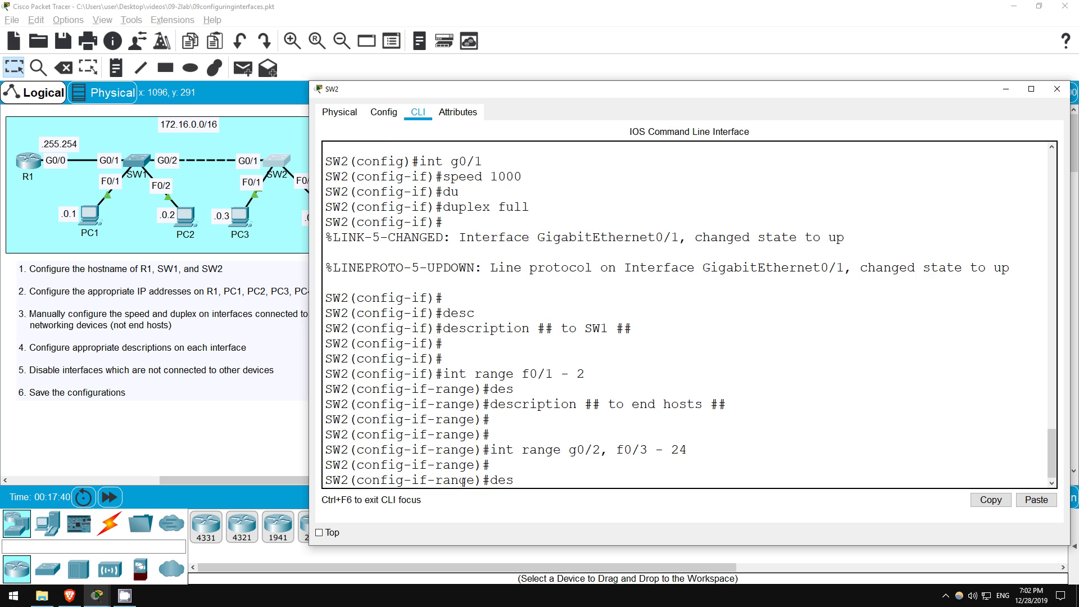
pyautogui.press('Tab')
pyautogui.write('## not in use')
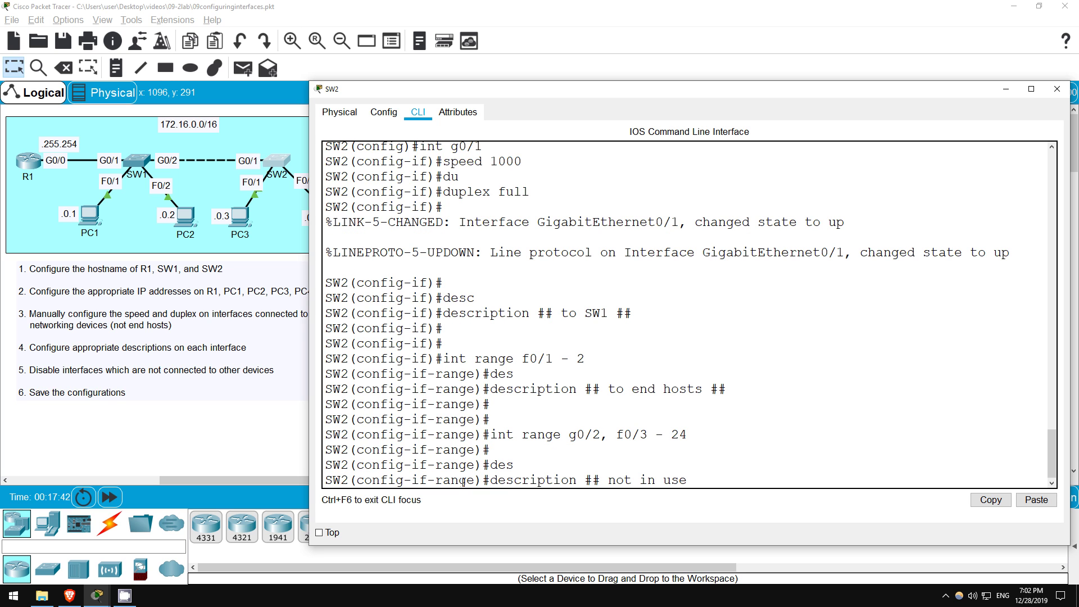
pyautogui.write(' ##')
pyautogui.press('Return')
pyautogui.write('shut')
pyautogui.press('Tab')
pyautogui.press('Return')
pyautogui.press('Return')
pyautogui.press('Return')
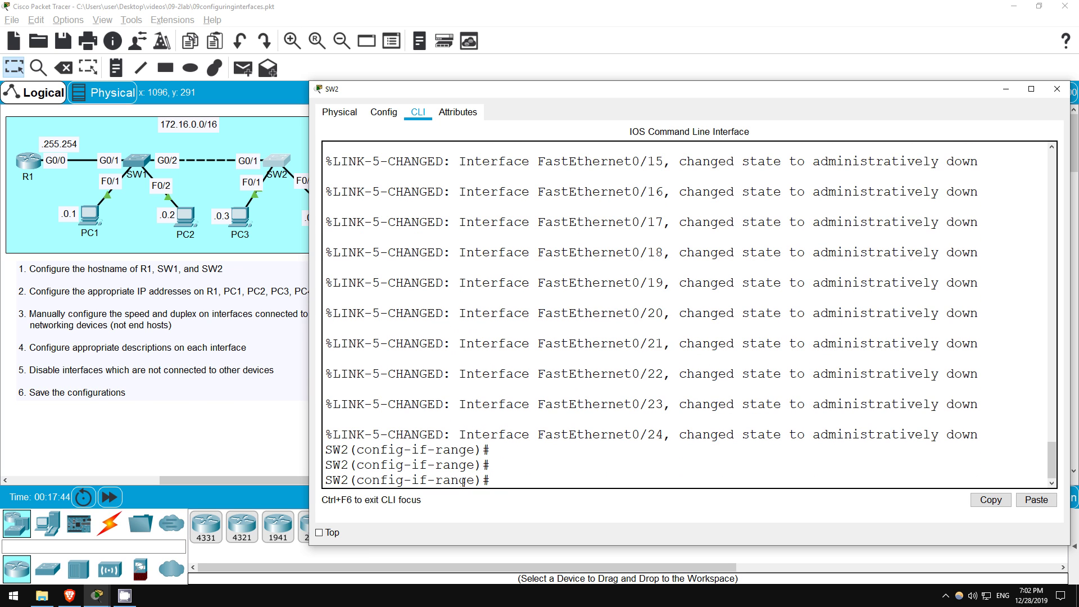
pyautogui.write('do sh int status')
# Step: Check interface status, confirming disabled unused ports and Gig0/1 at 1000/full
pyautogui.press('Return')
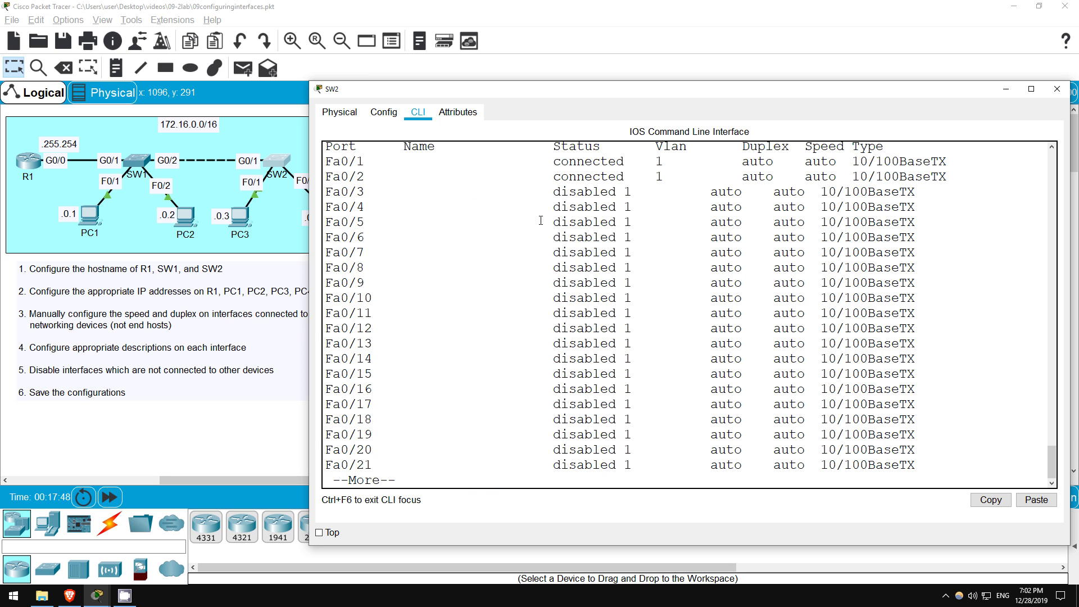
pyautogui.press('space')
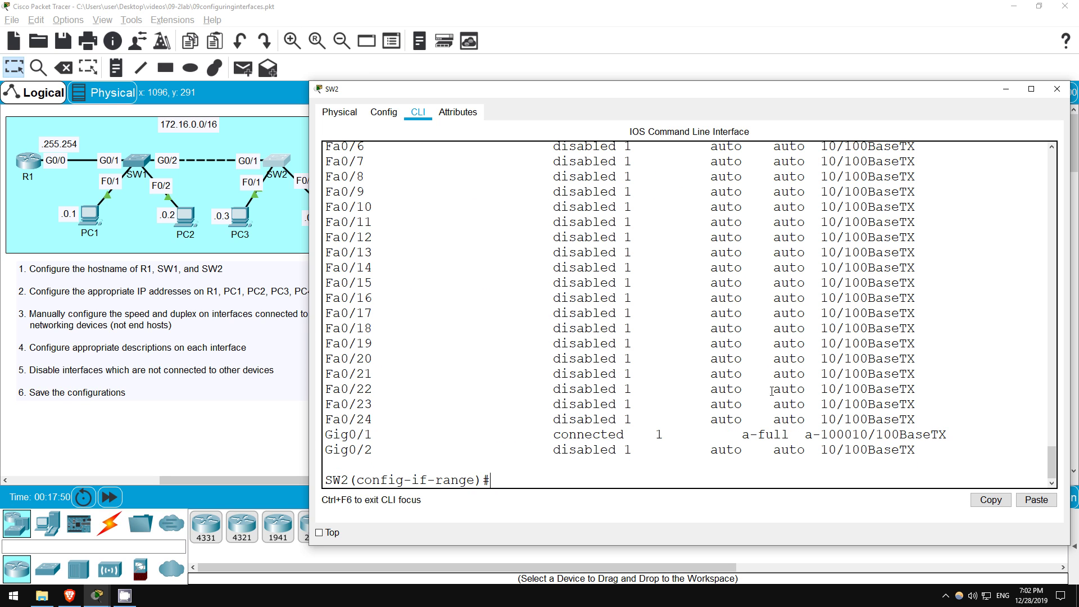
pyautogui.moveTo(737, 434); pyautogui.dragTo(854, 434)
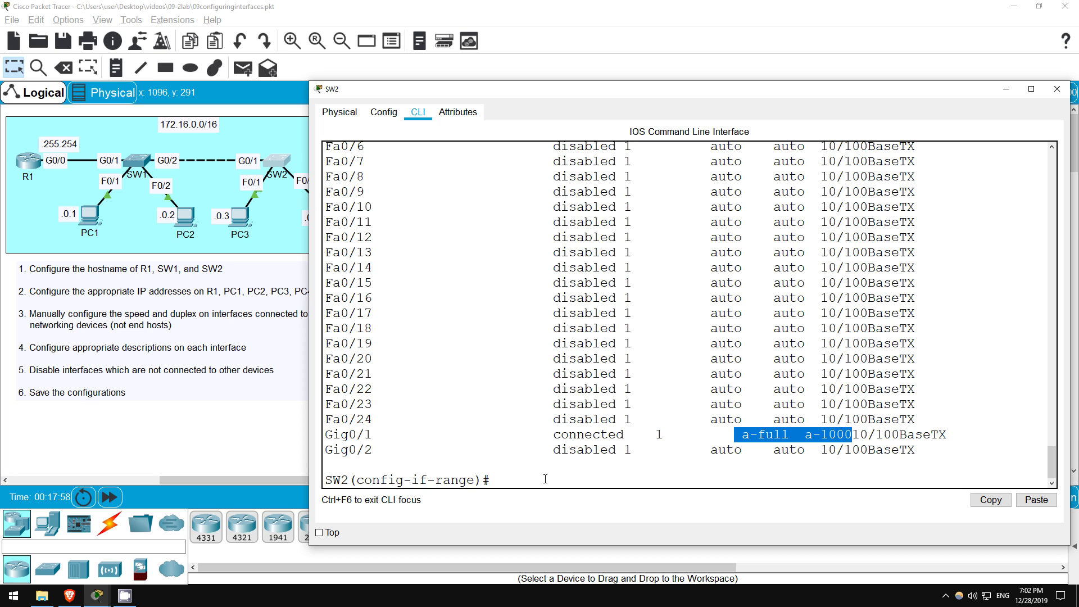
pyautogui.click(546, 479)
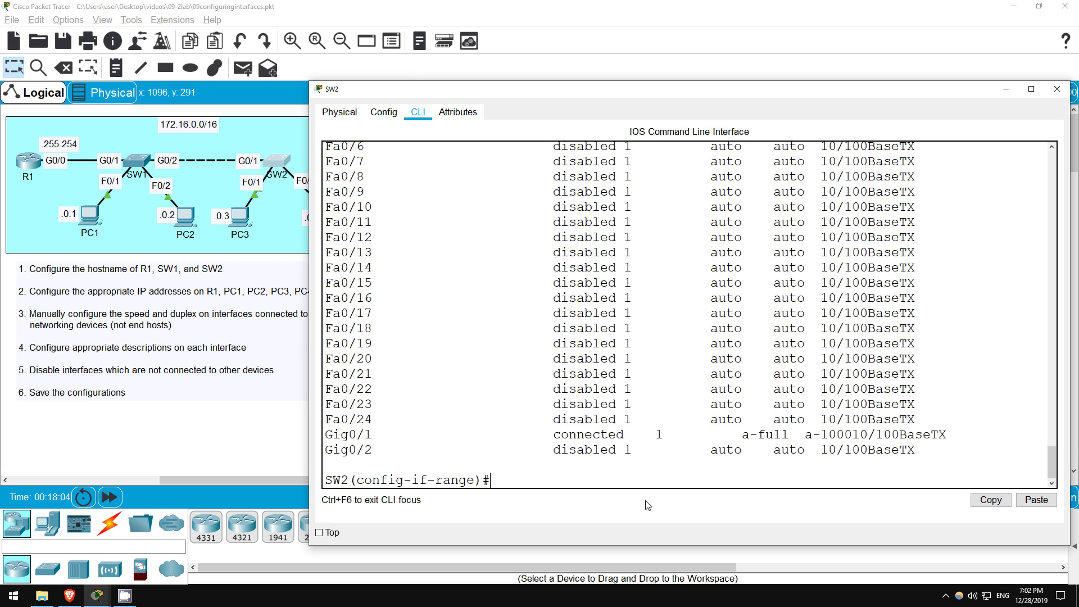
pyautogui.write('end')
# Step: Exit configuration mode and save SW2's configuration with write
pyautogui.press('Return')
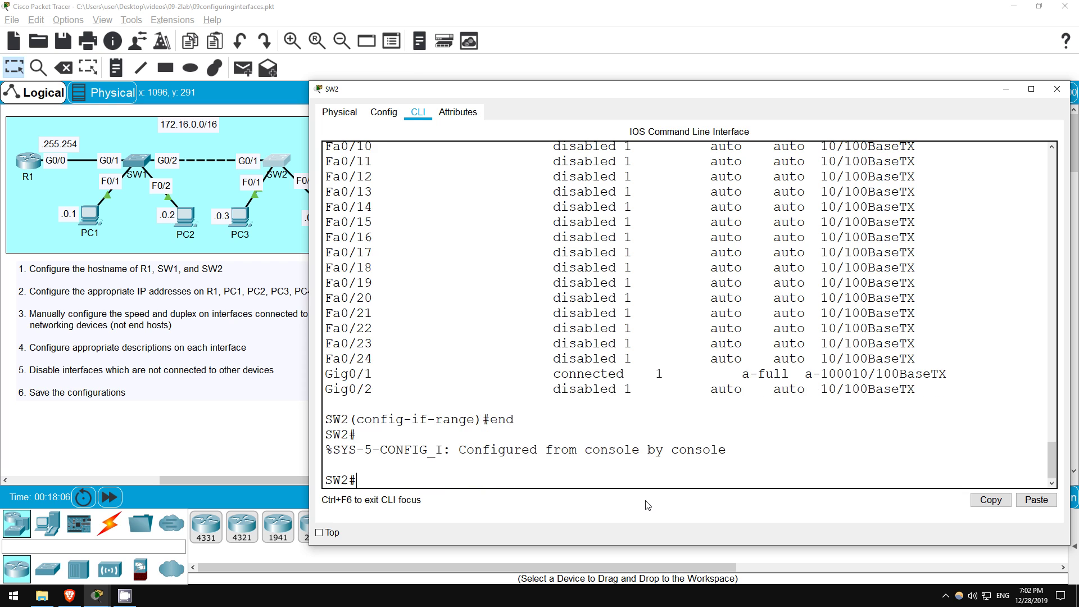
pyautogui.press('Return')
pyautogui.press('Return')
pyautogui.write('wr')
pyautogui.press('Tab')
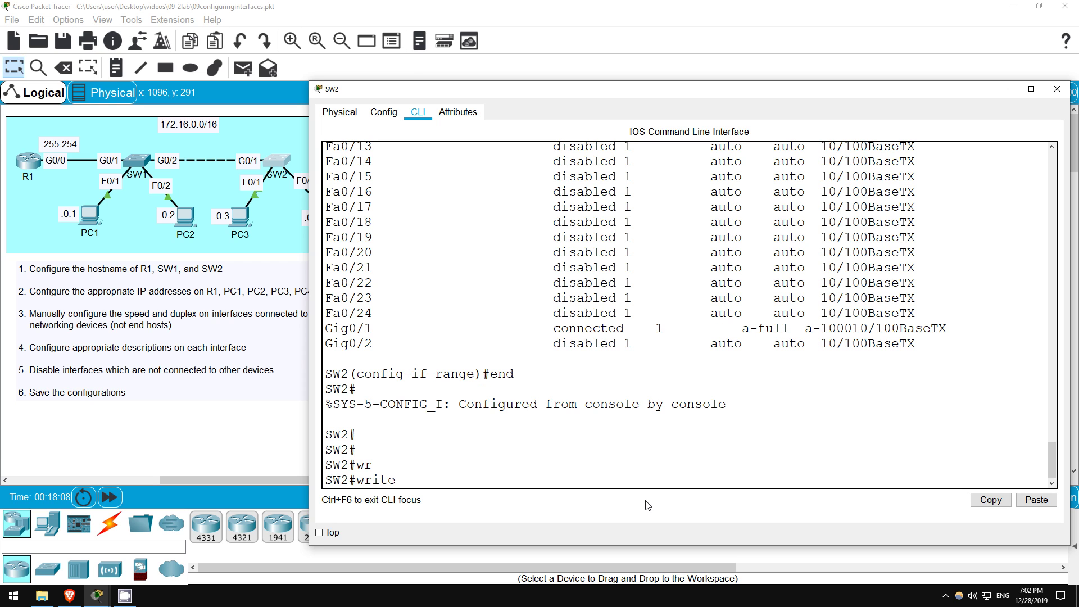
pyautogui.press('Return')
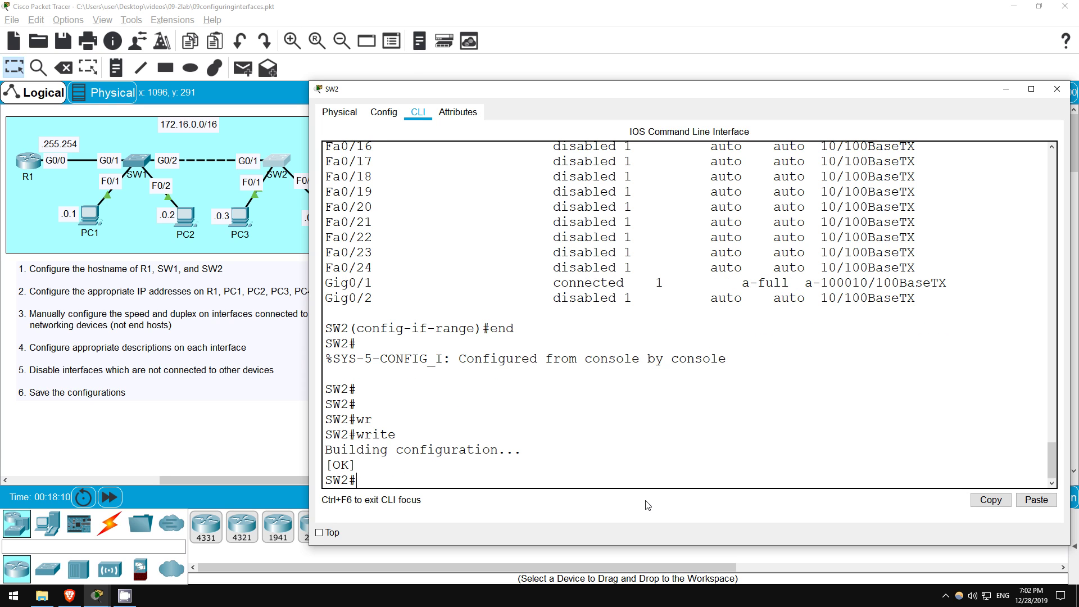
pyautogui.write('show start')
# Step: Page SW2's startup-config down to the GigabitEthernet0/1 and 0/2 settings
pyautogui.press('Tab')
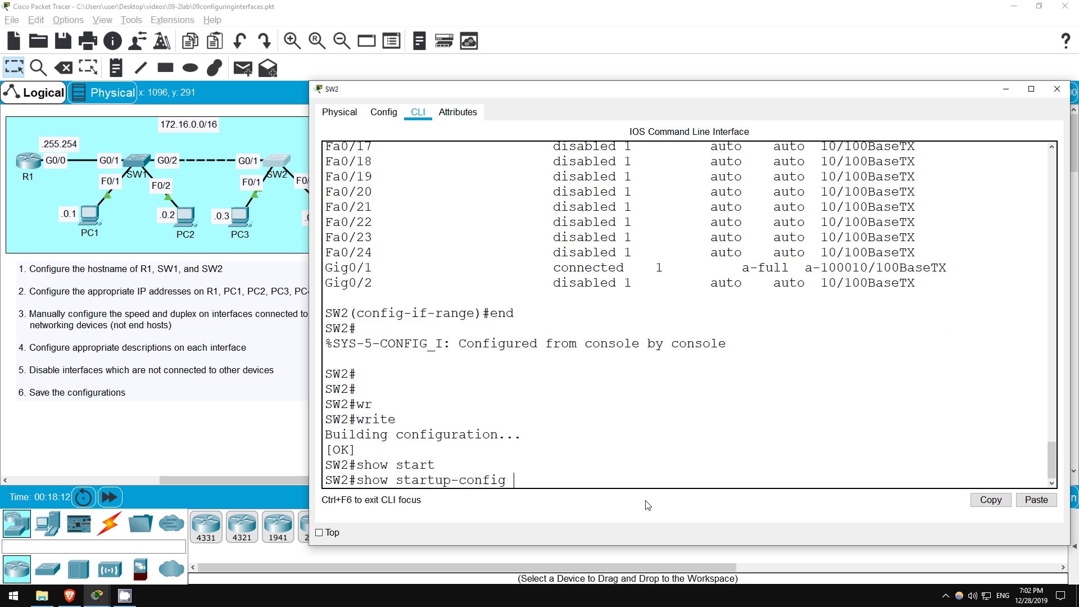
pyautogui.press('Return')
pyautogui.press('space')
pyautogui.press('space')
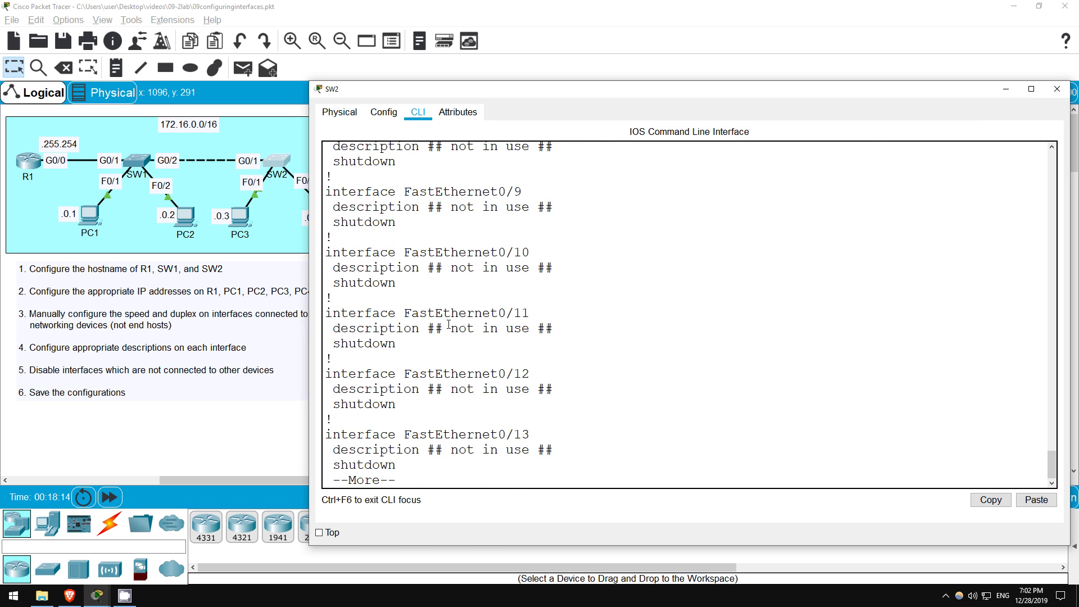
pyautogui.press('space')
pyautogui.press('space')
pyautogui.press('space')
pyautogui.scroll(2, 472, 338)
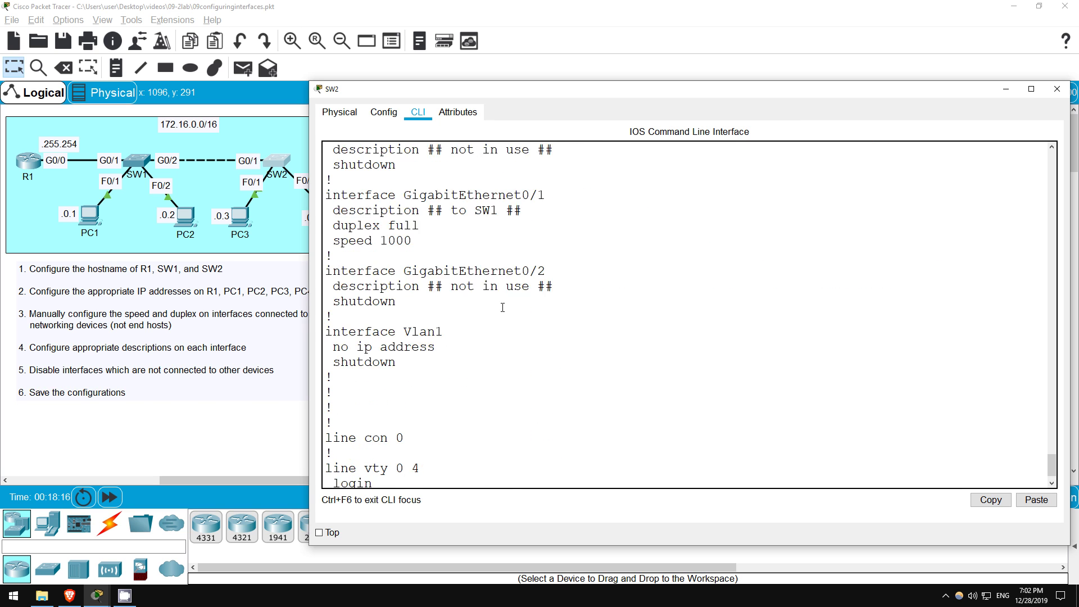
pyautogui.scroll(2, 501, 305)
pyautogui.moveTo(550, 422); pyautogui.dragTo(328, 330)
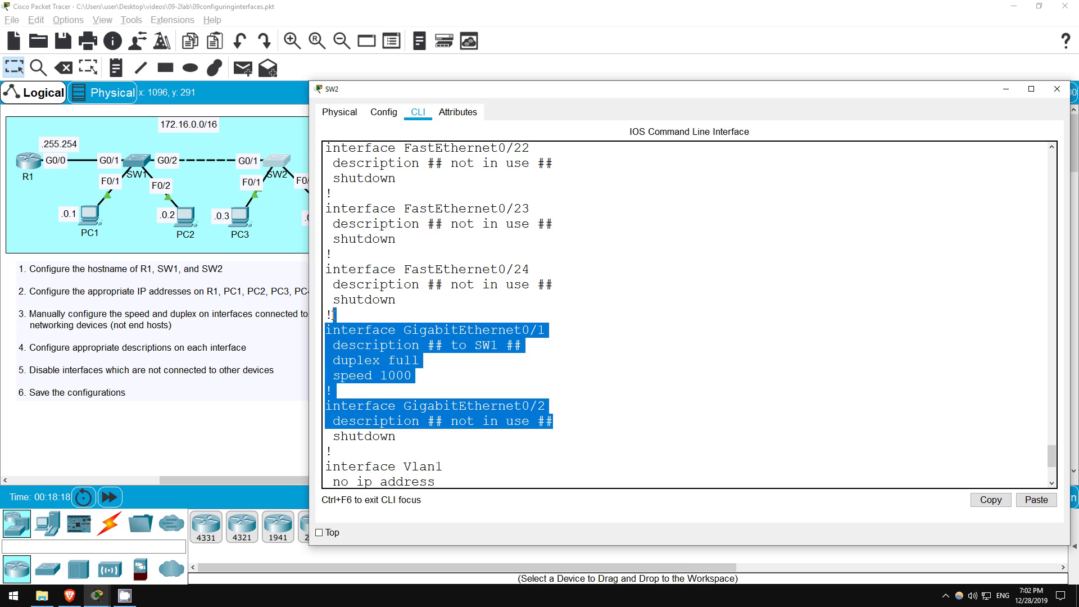
pyautogui.click(461, 331)
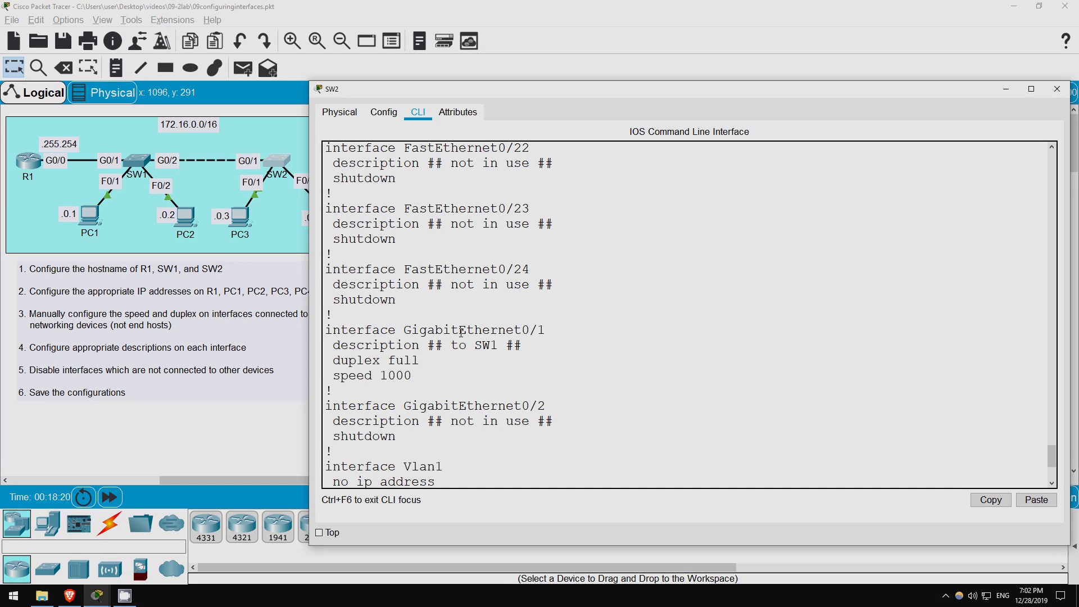